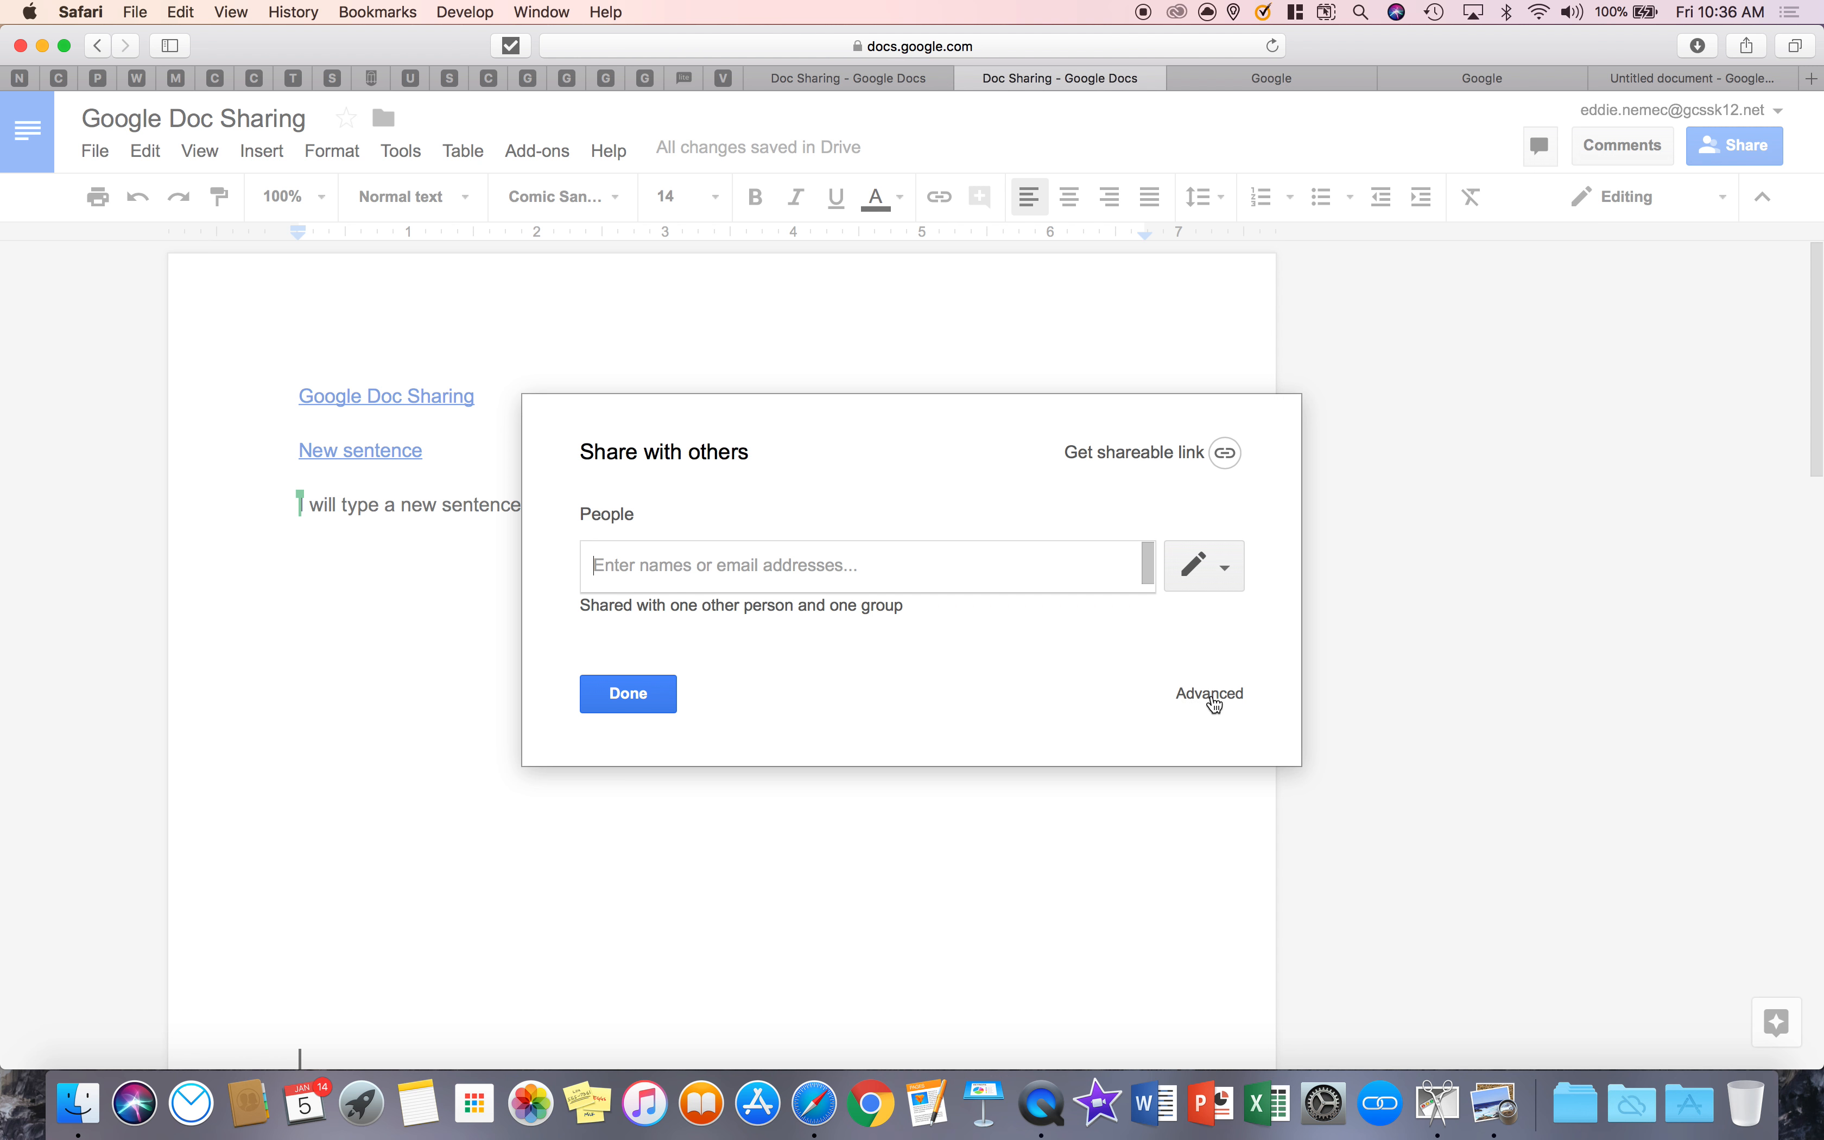
- Close the sharing dialog and create a new blank text document
click(662, 692)
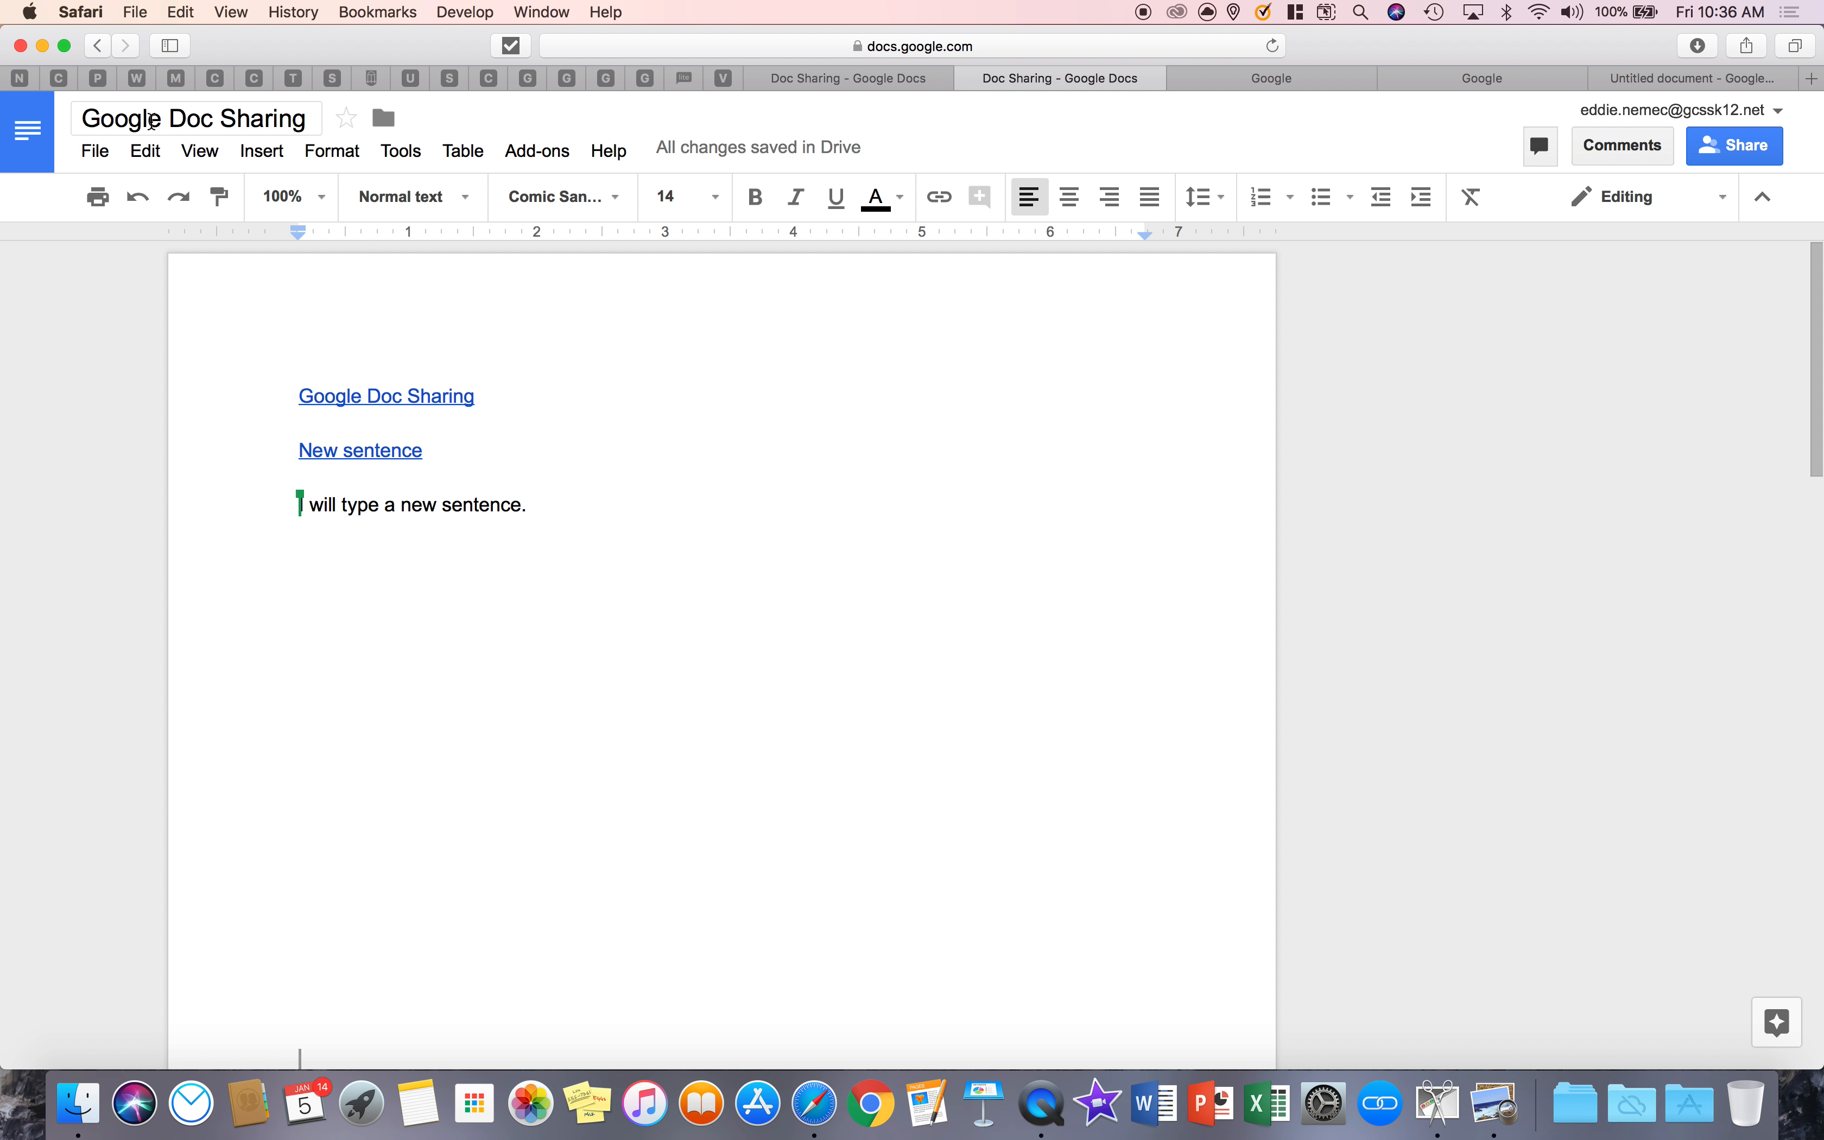
click(97, 152)
mouse_move(121, 246)
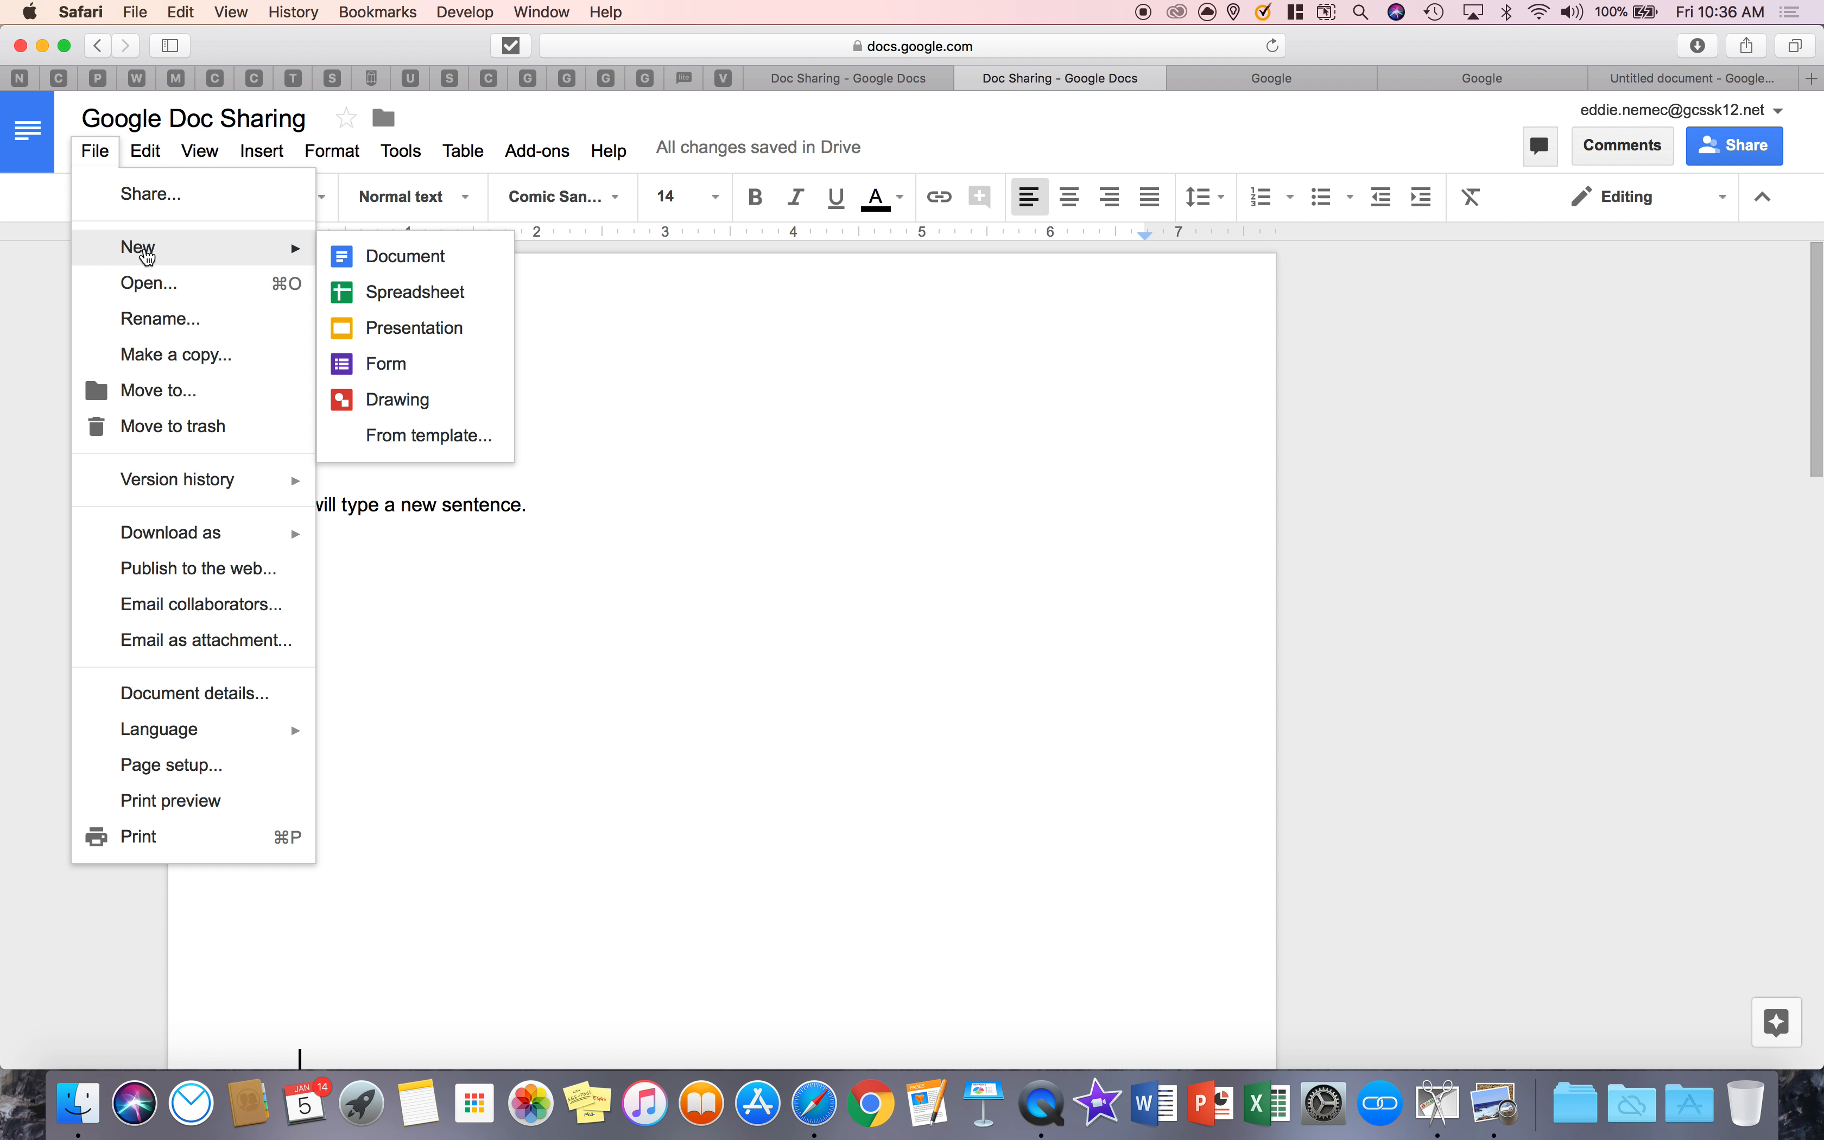
click(399, 260)
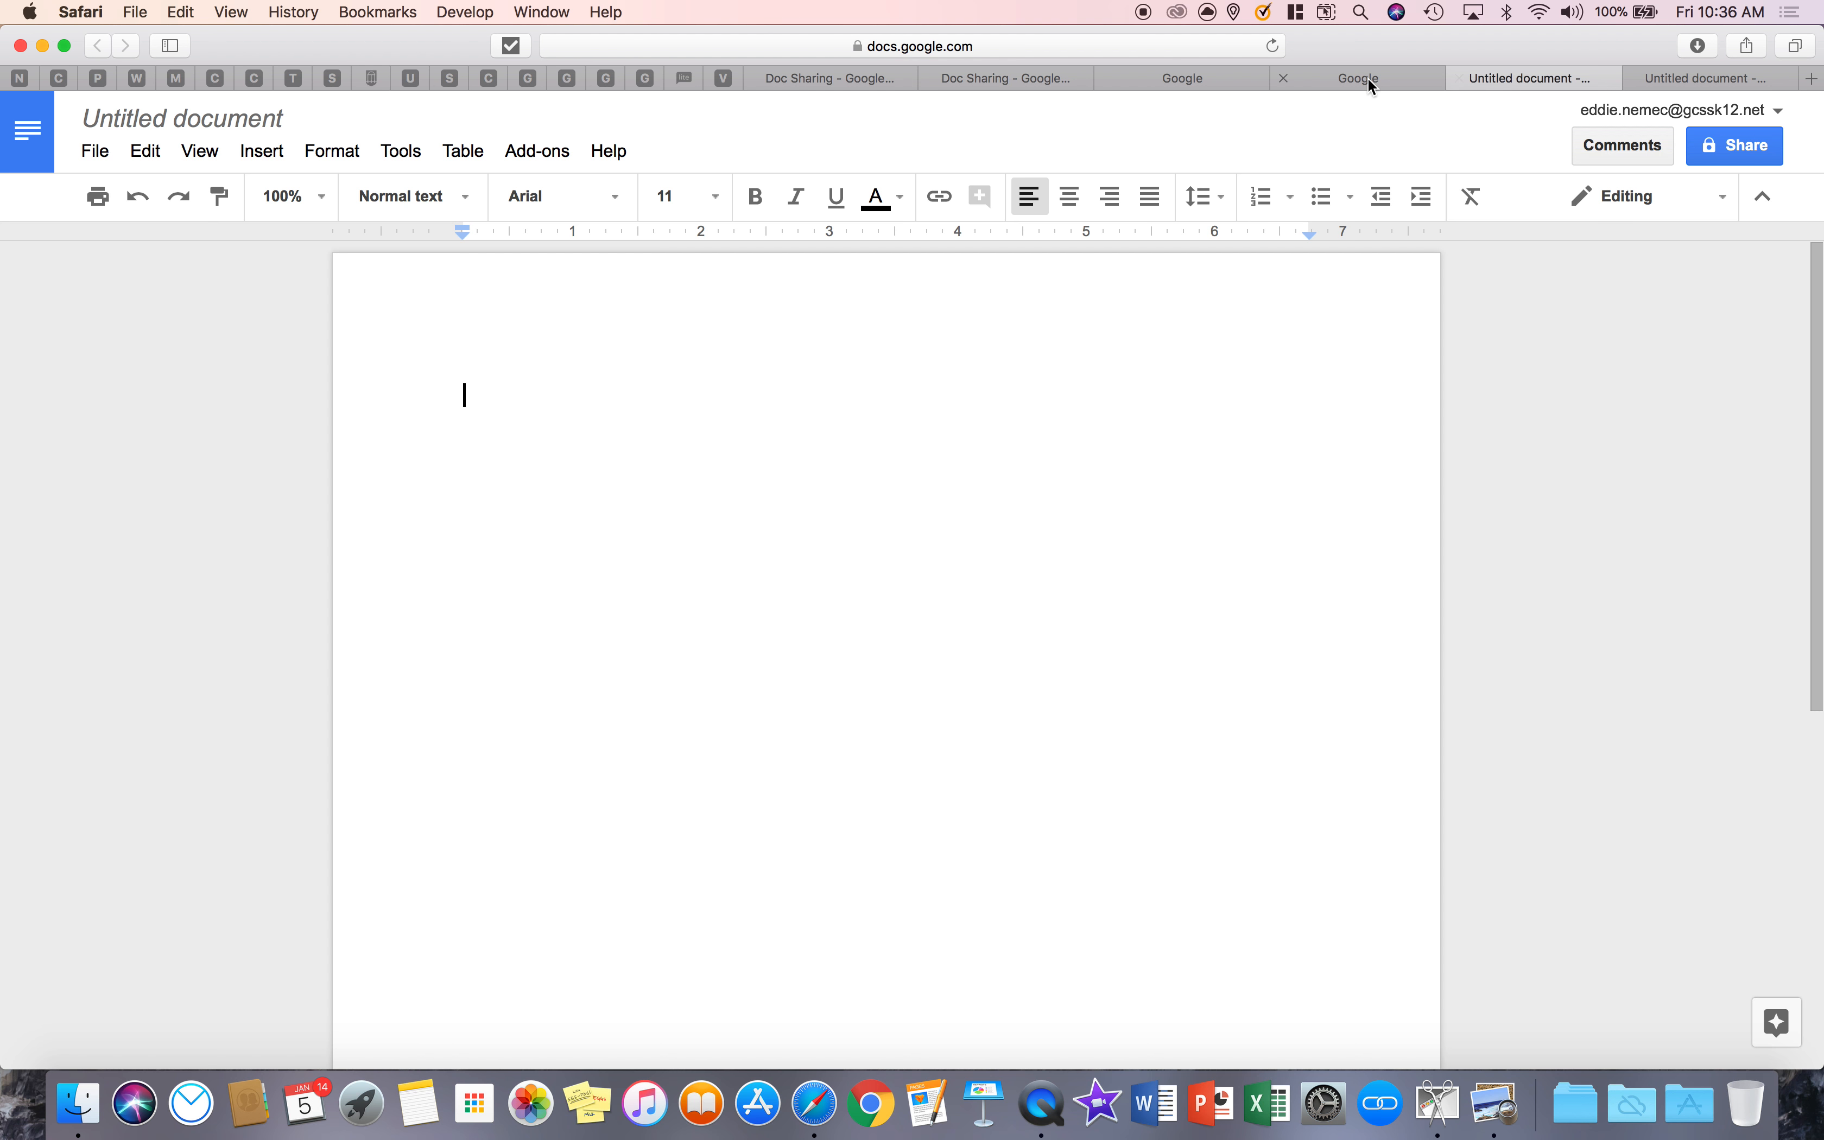
- Return to the Google Doc Sharing document, look through the My Drive files available to open, and close the file picker
click(1366, 78)
click(1007, 78)
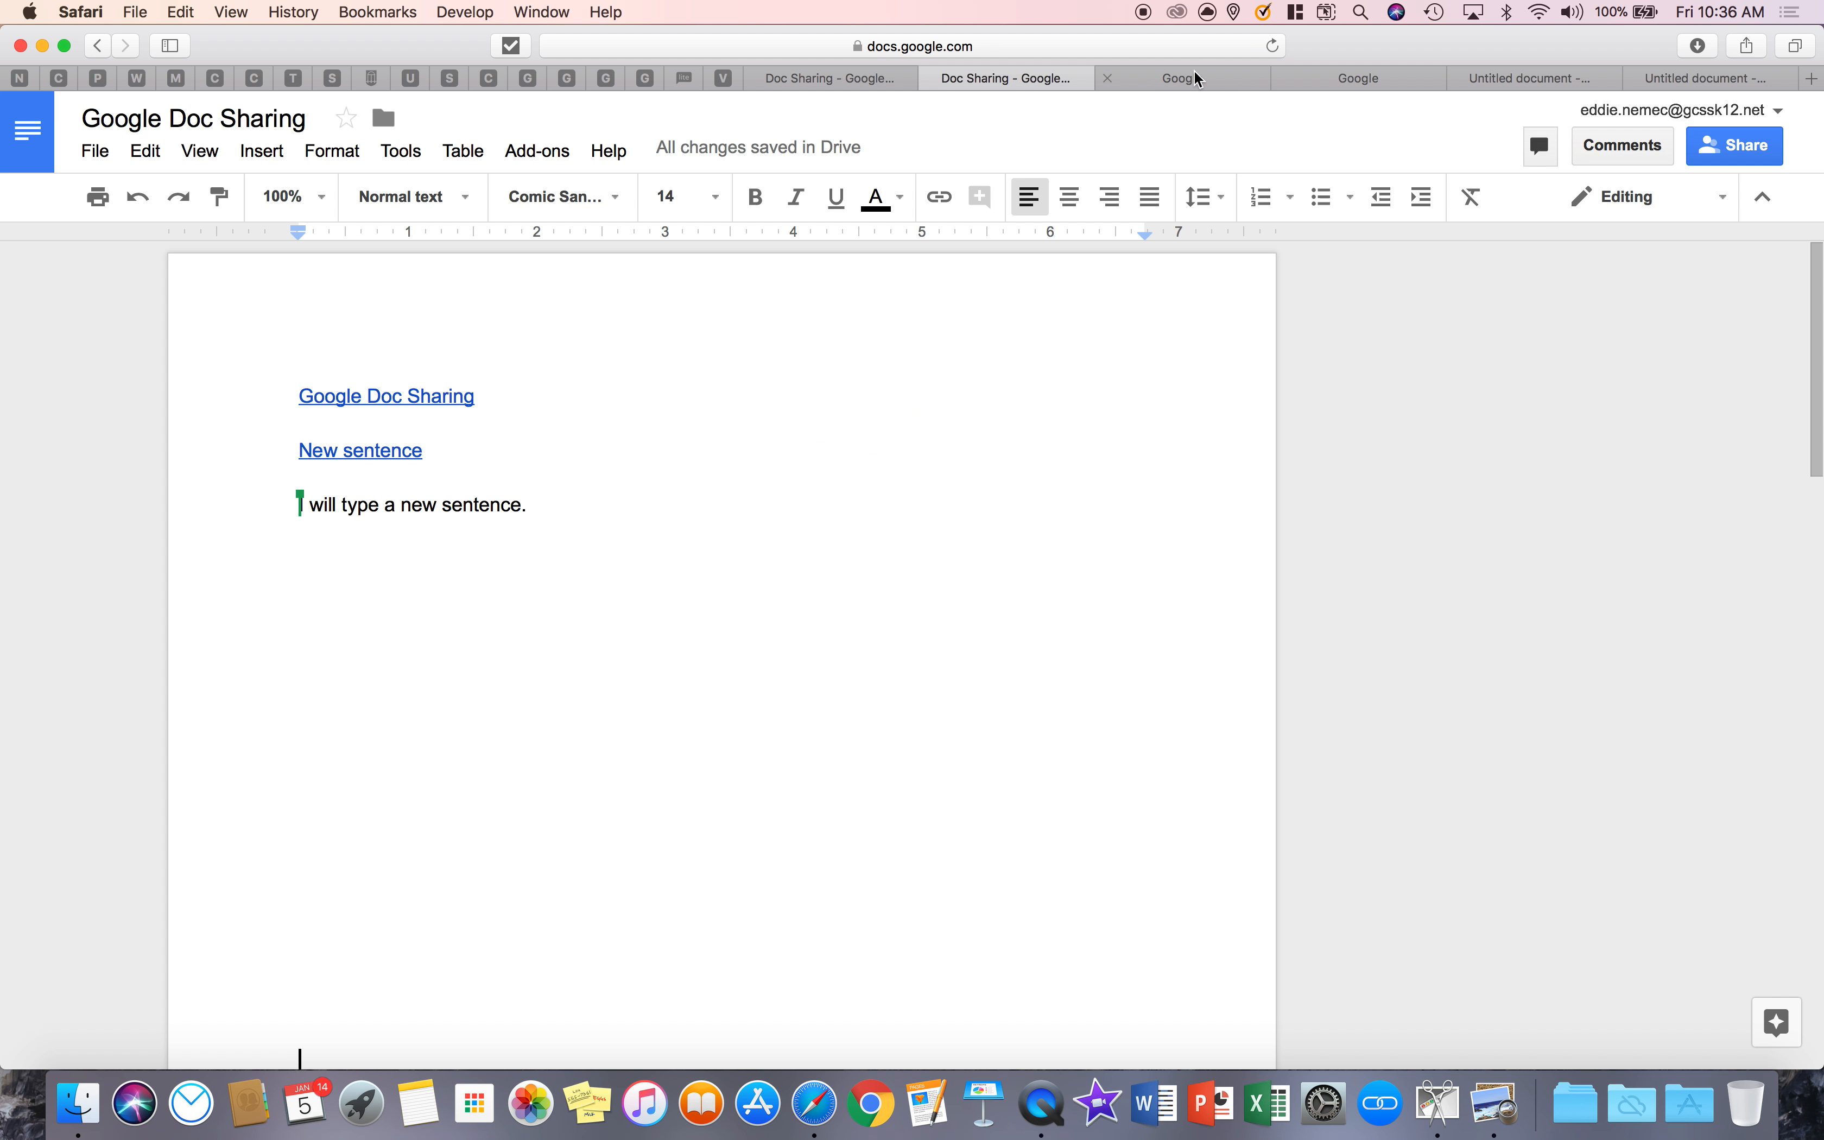
click(92, 151)
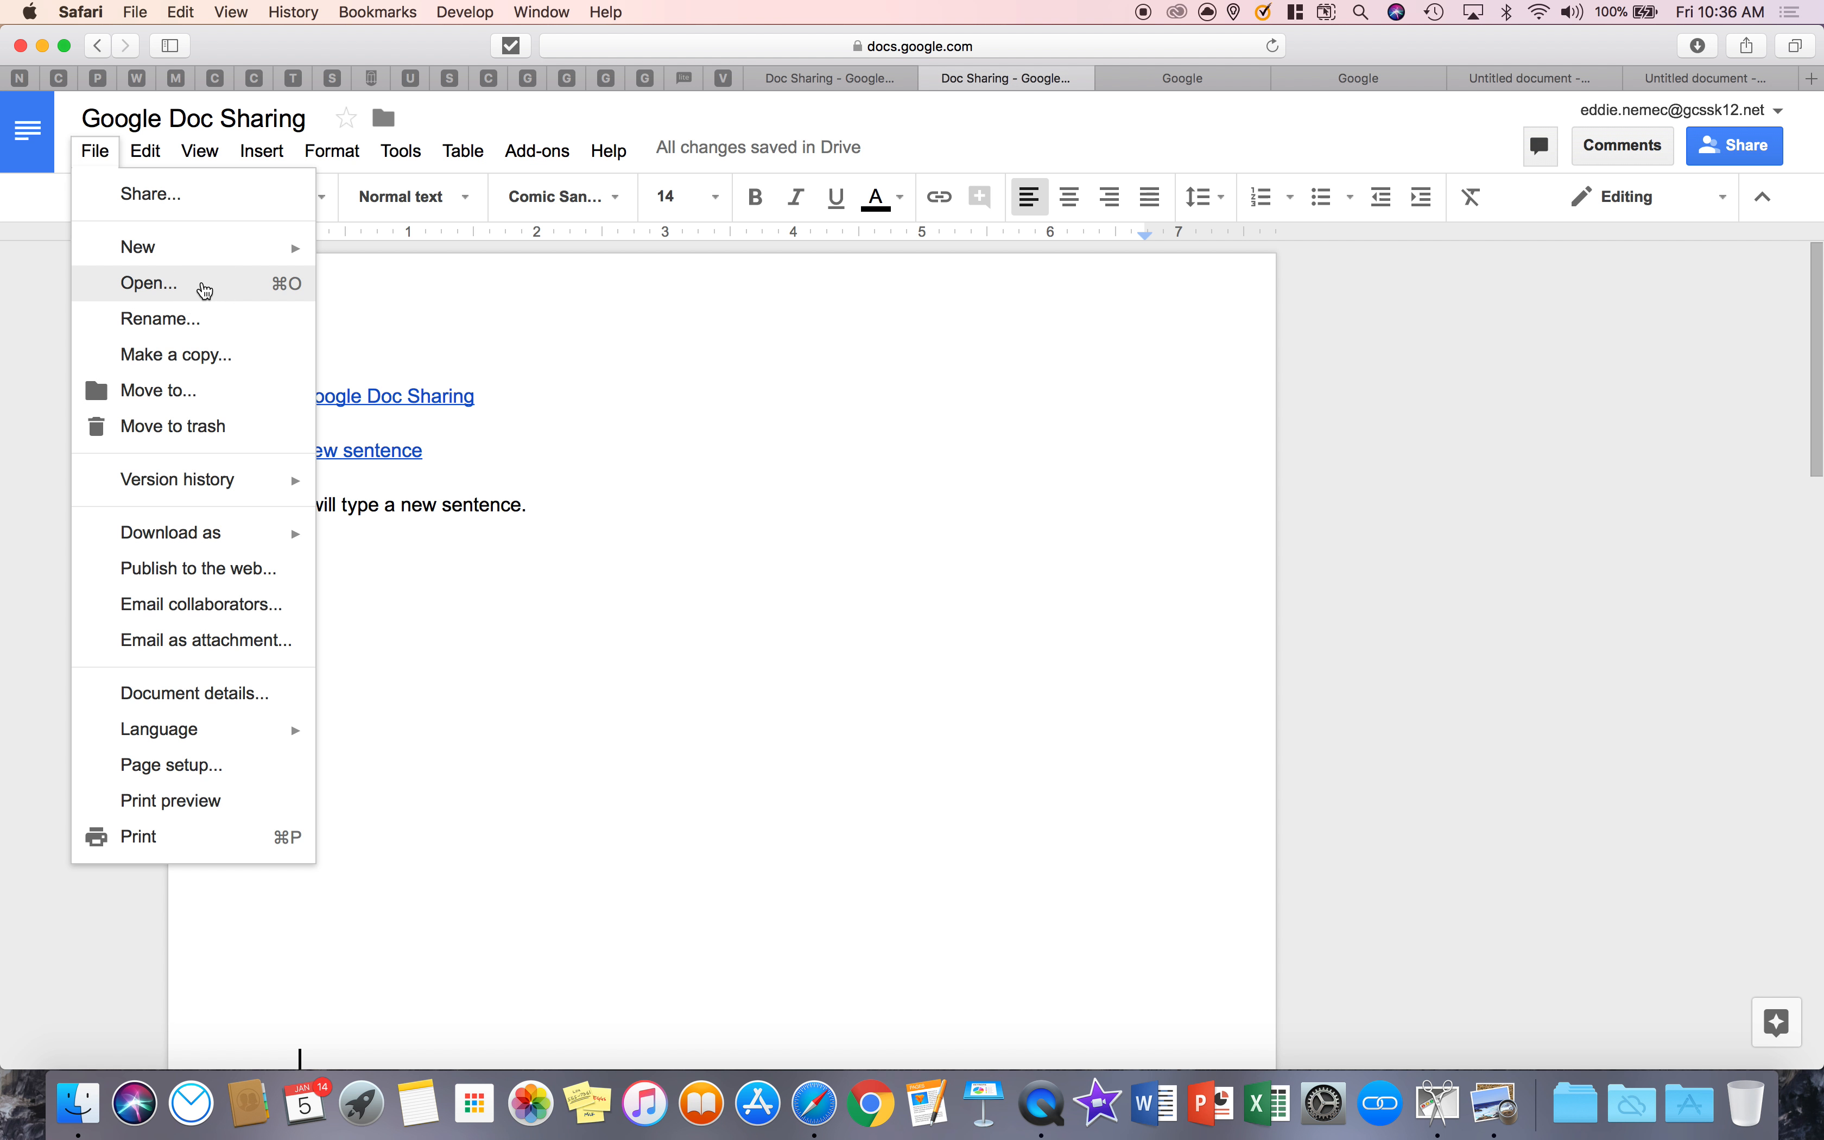
click(204, 292)
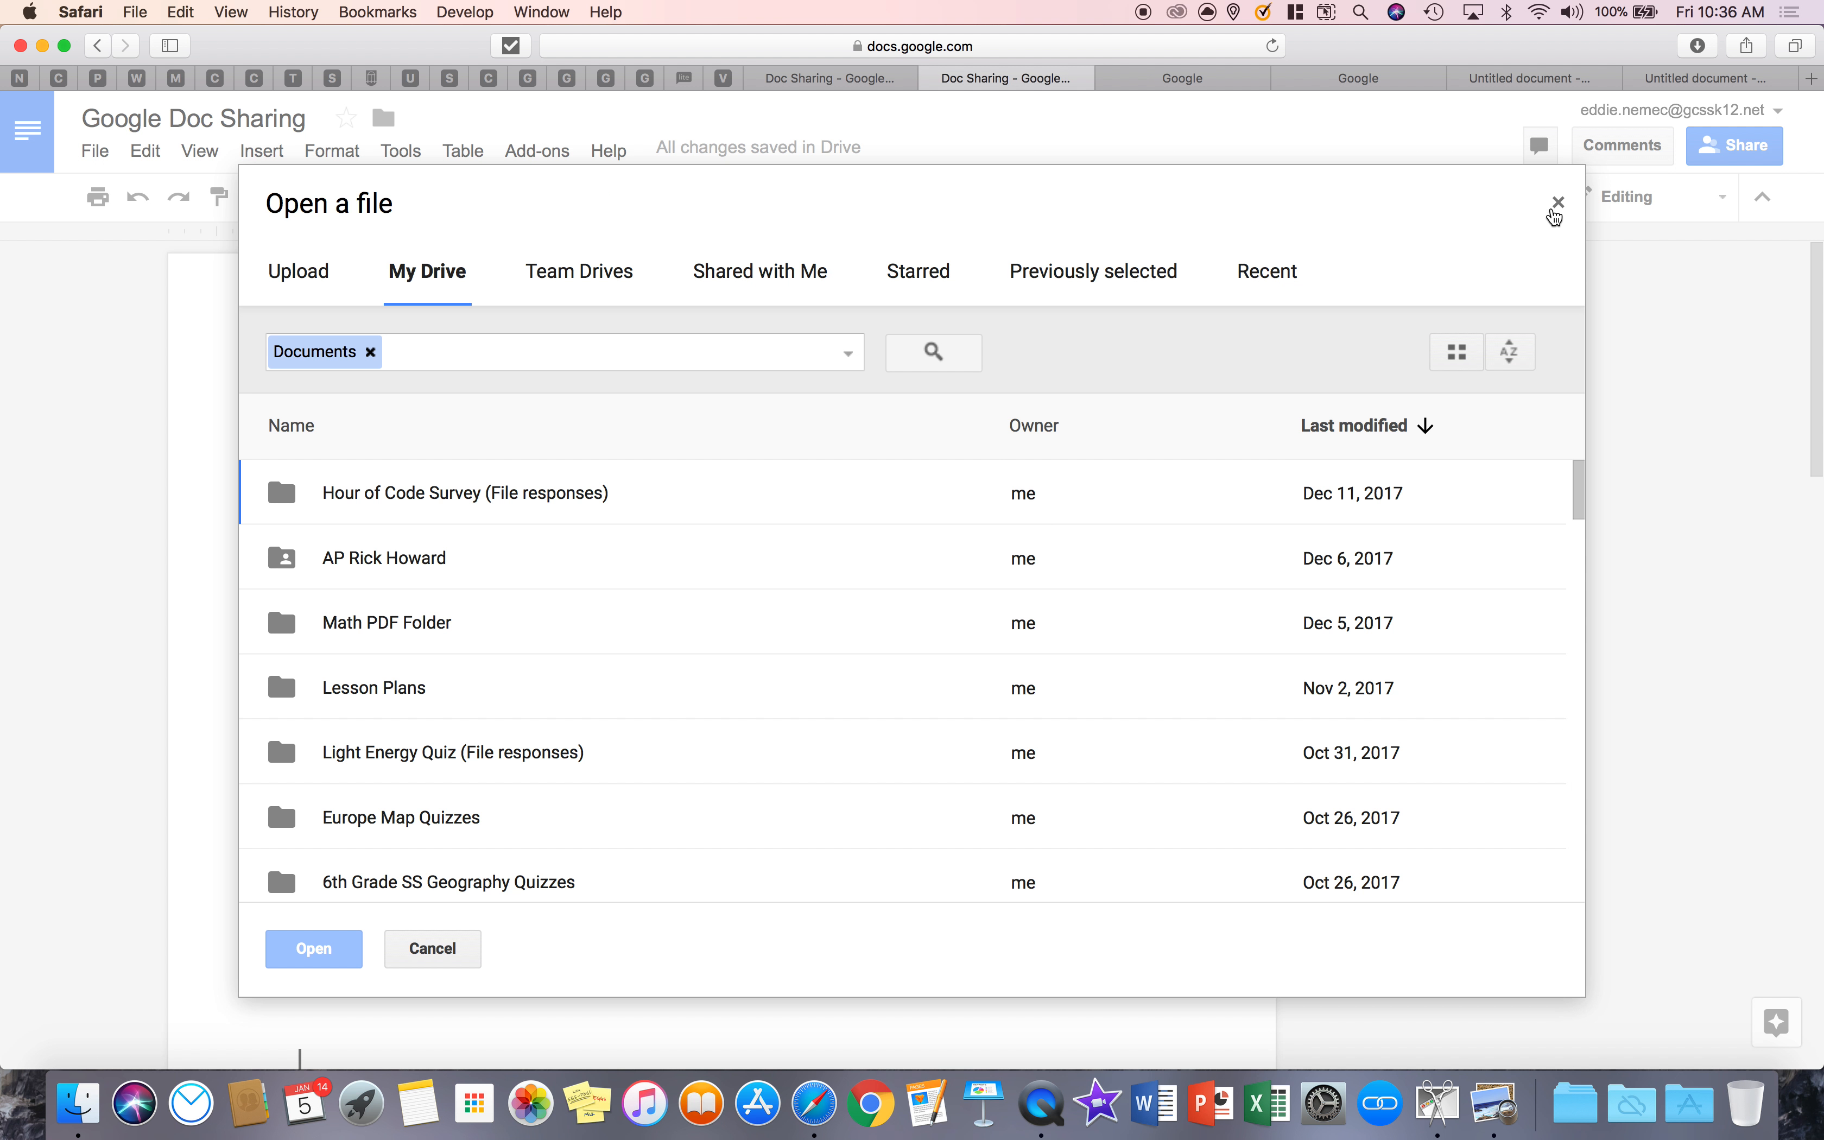
click(1556, 201)
- Rename the Google Doc Sharing document as Example
click(85, 149)
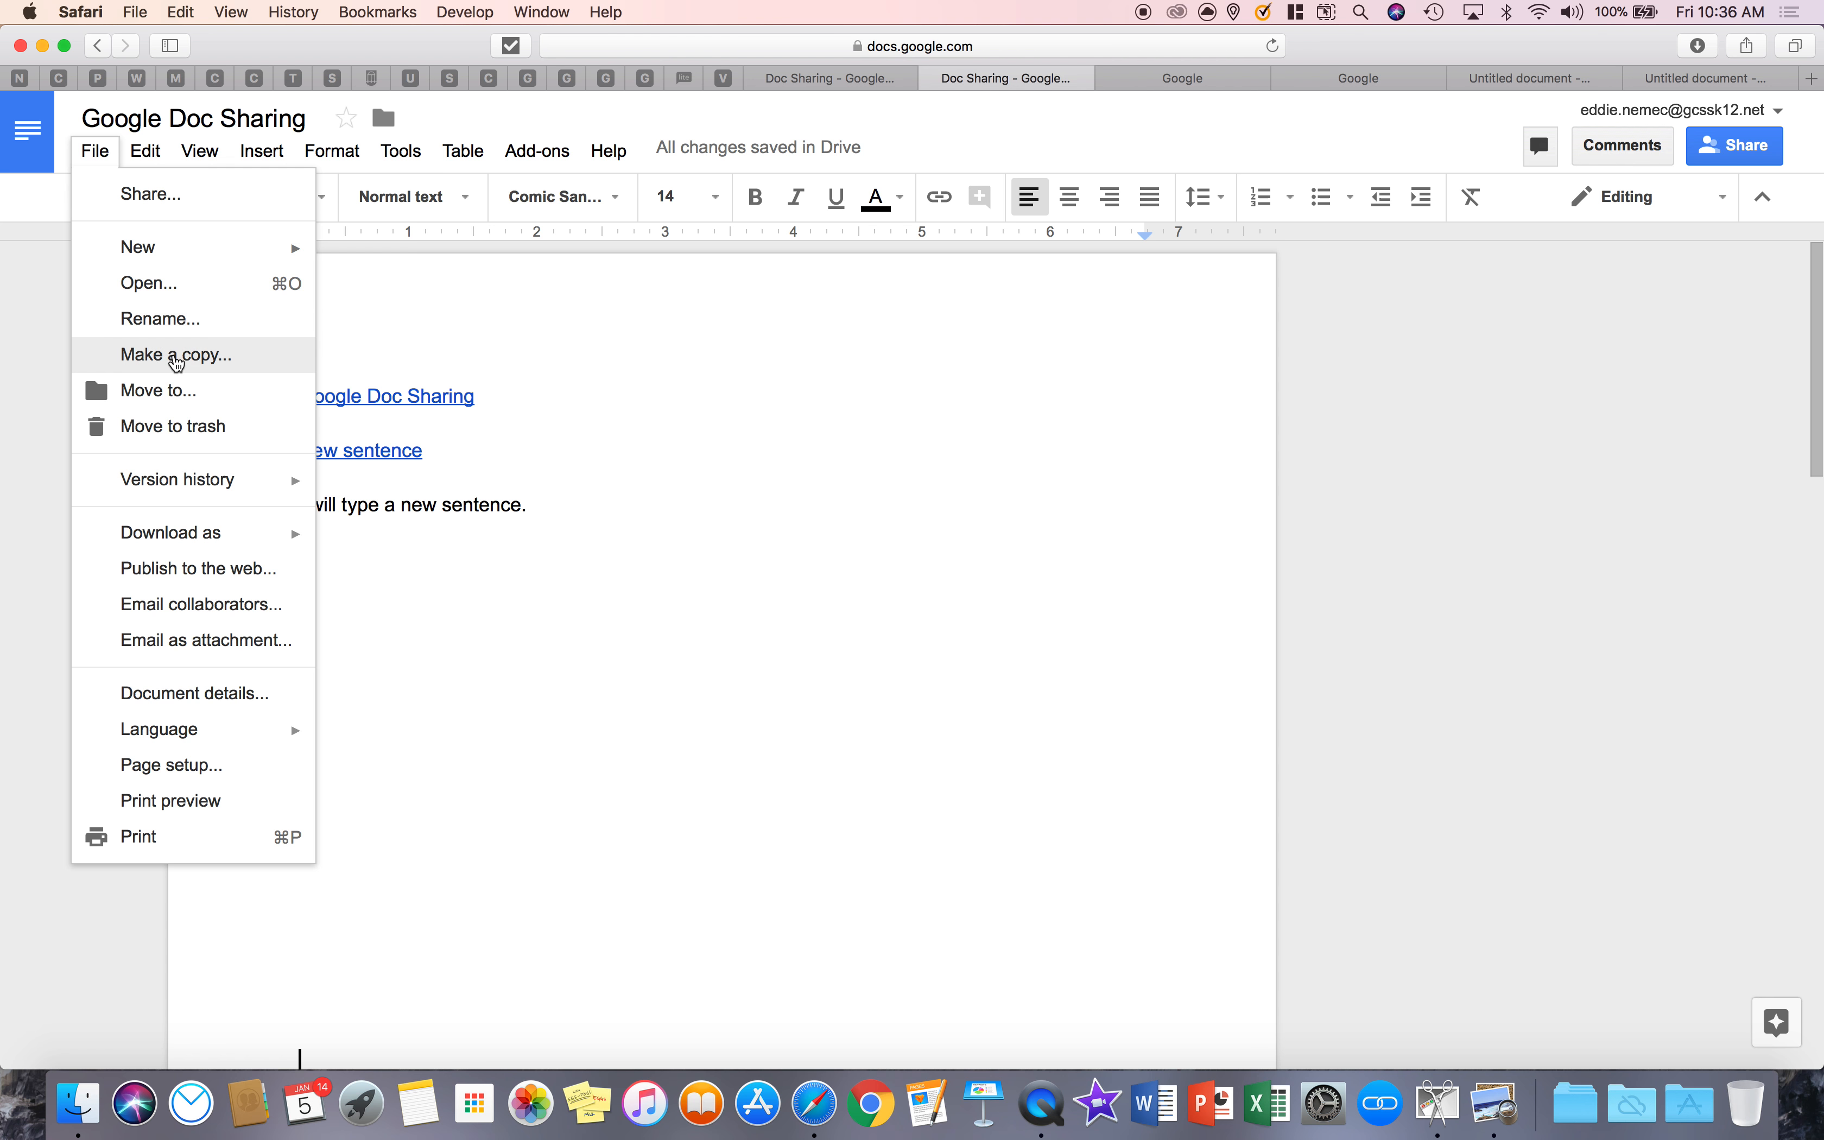
click(181, 328)
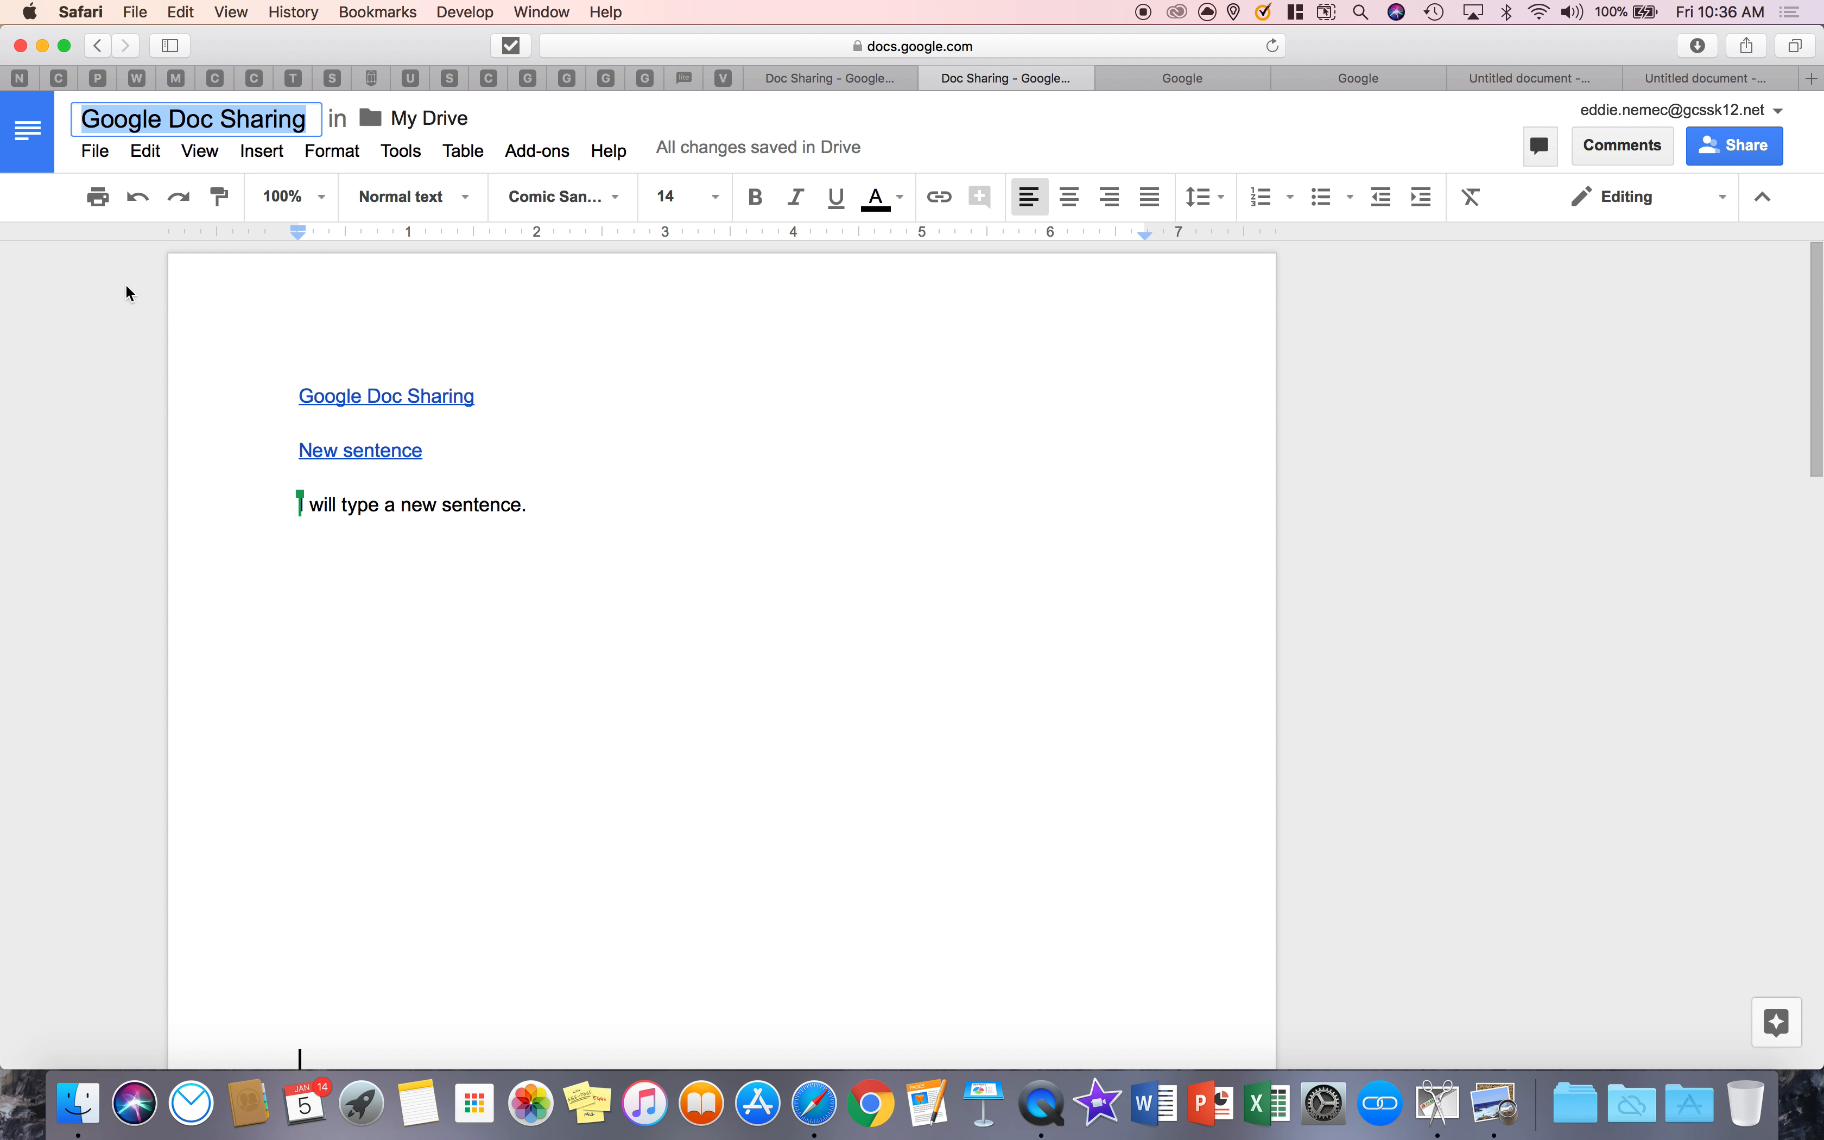
text(Exas)
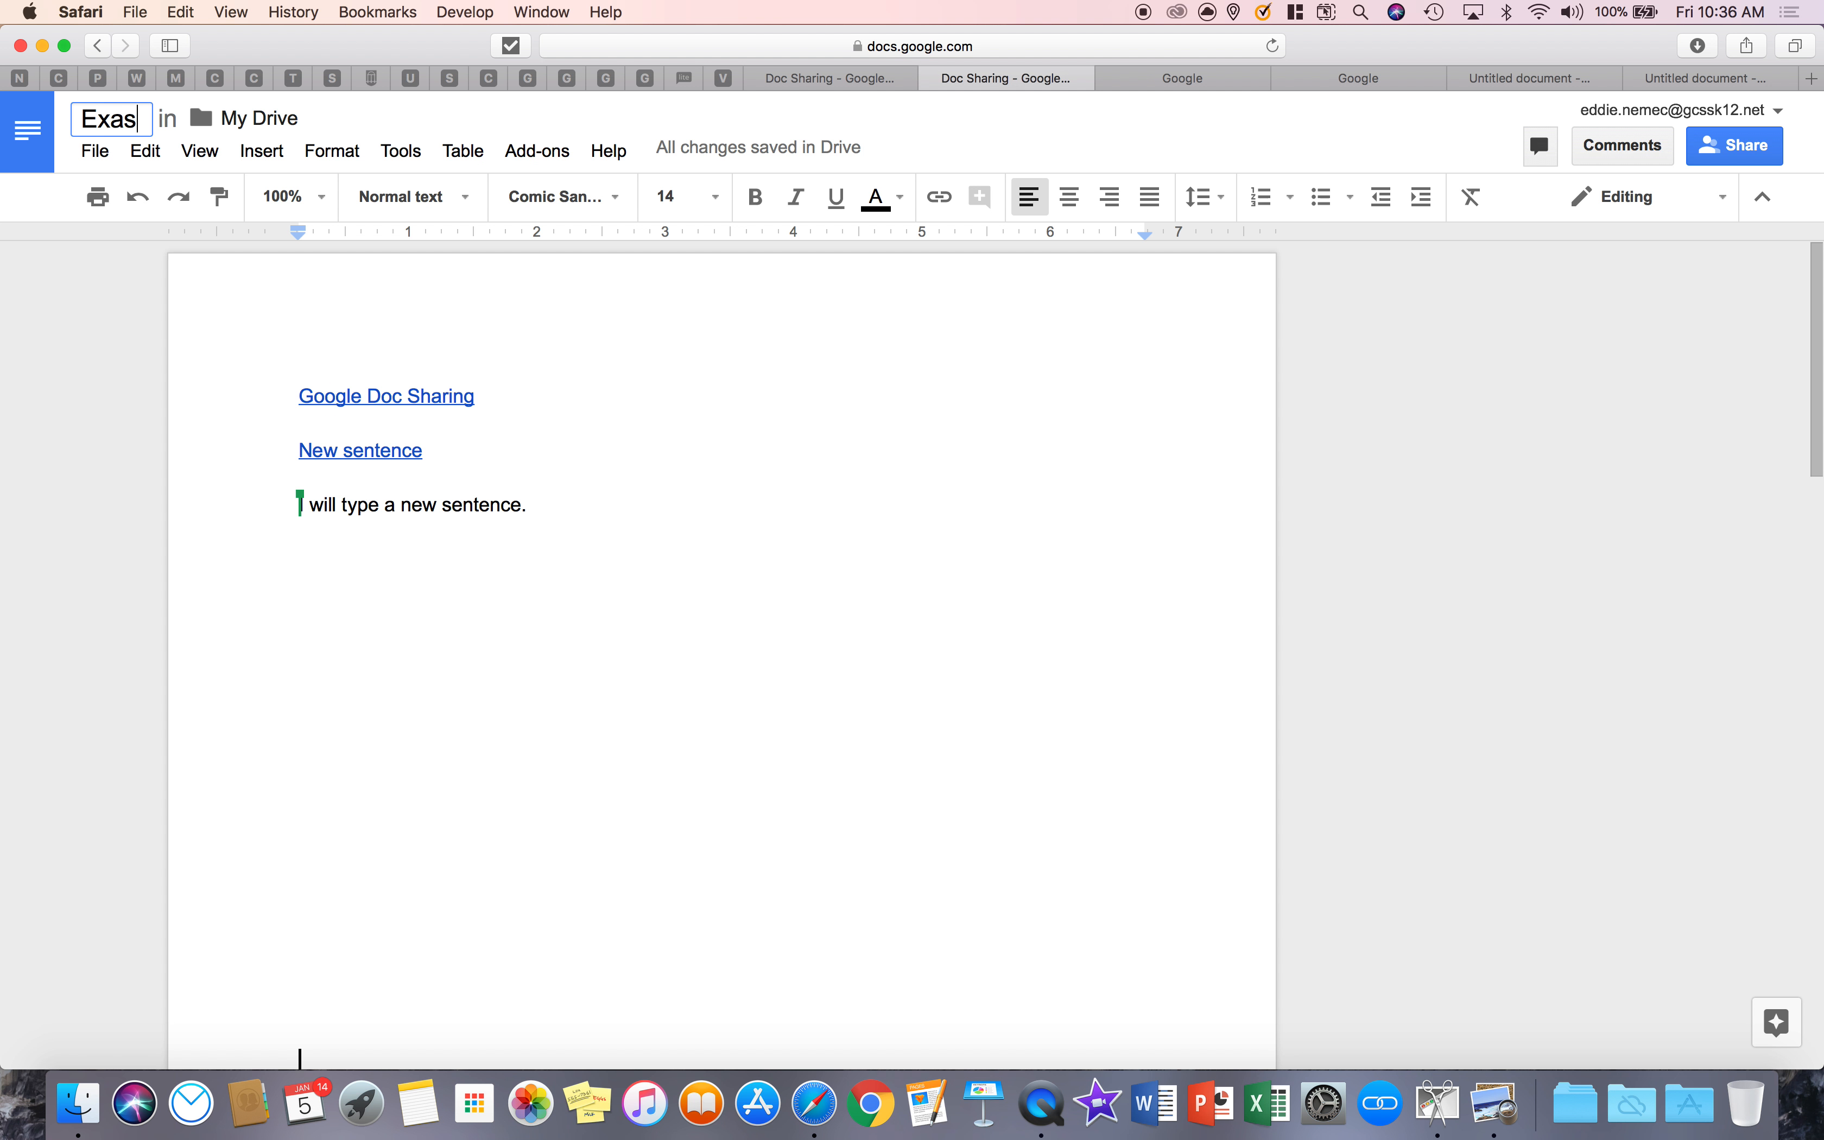
key(BackSpace)
text(mple)
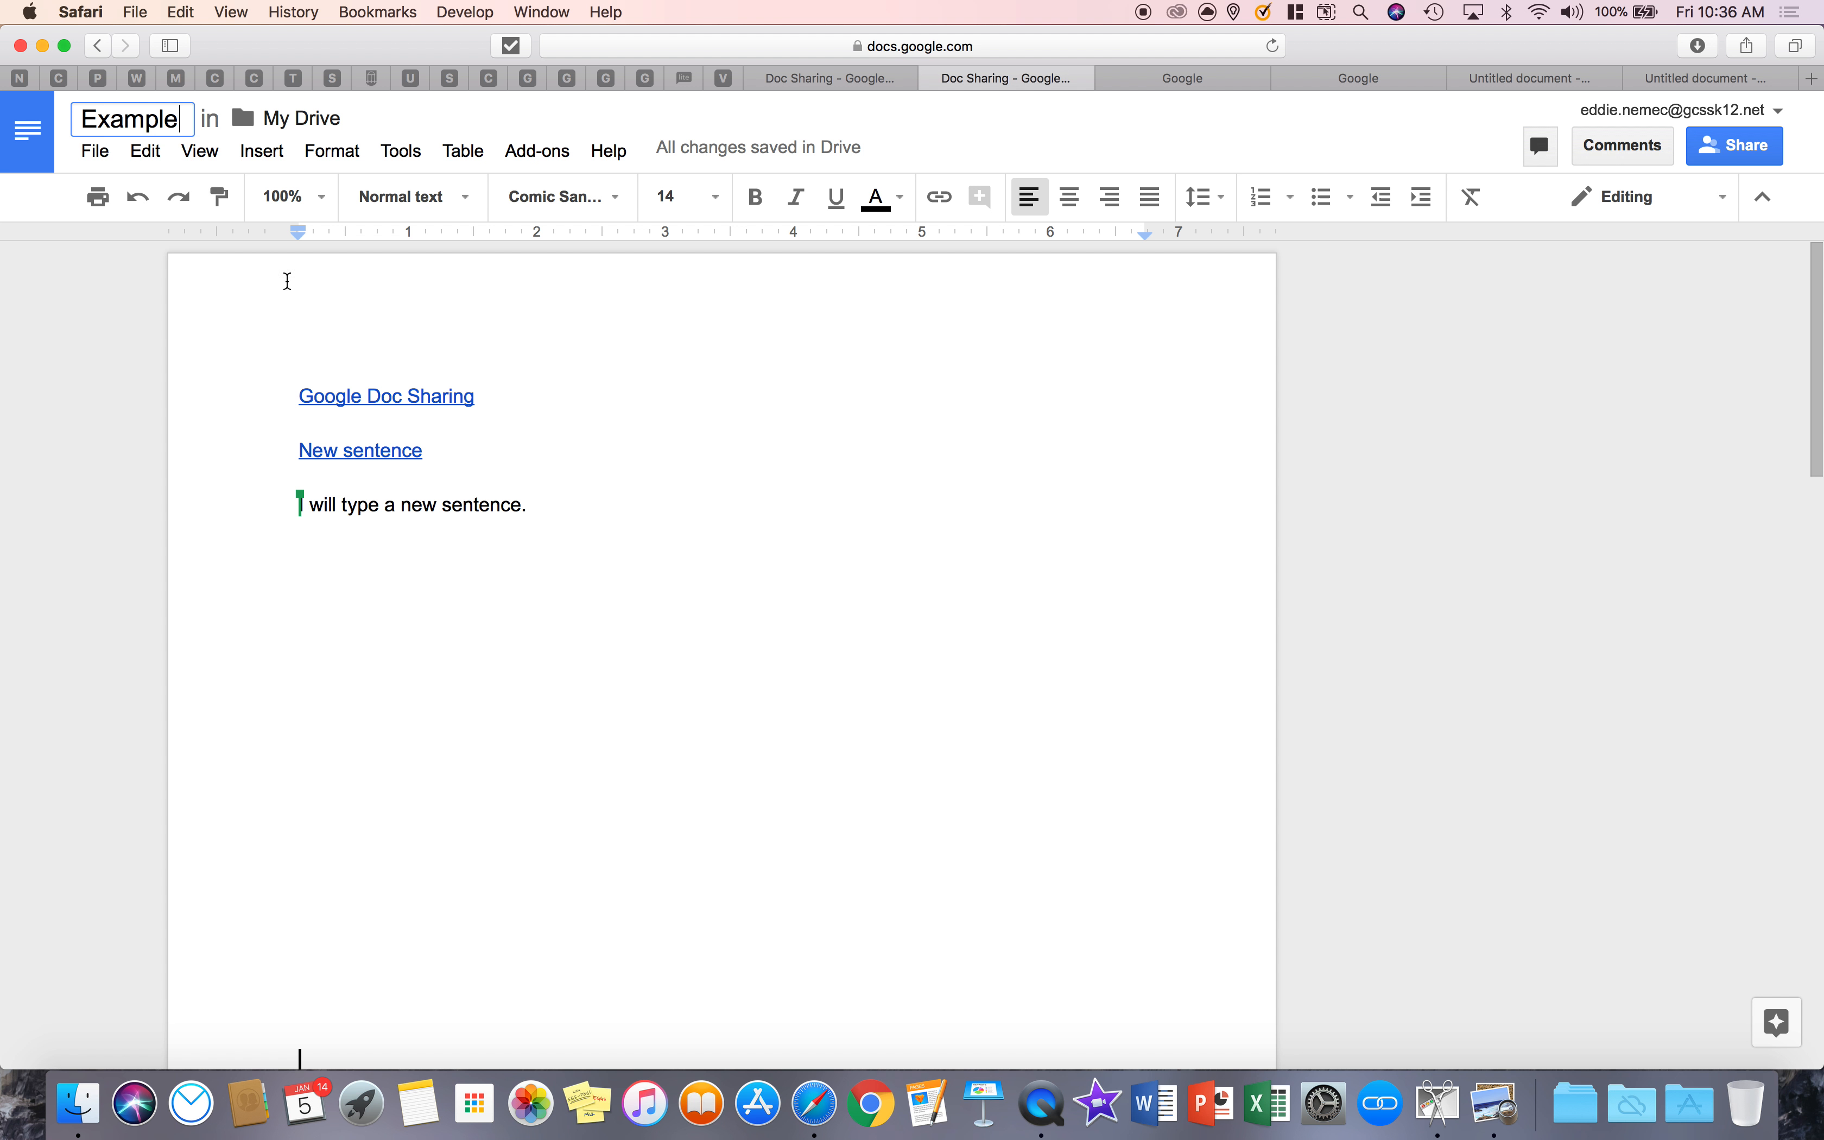
key(Return)
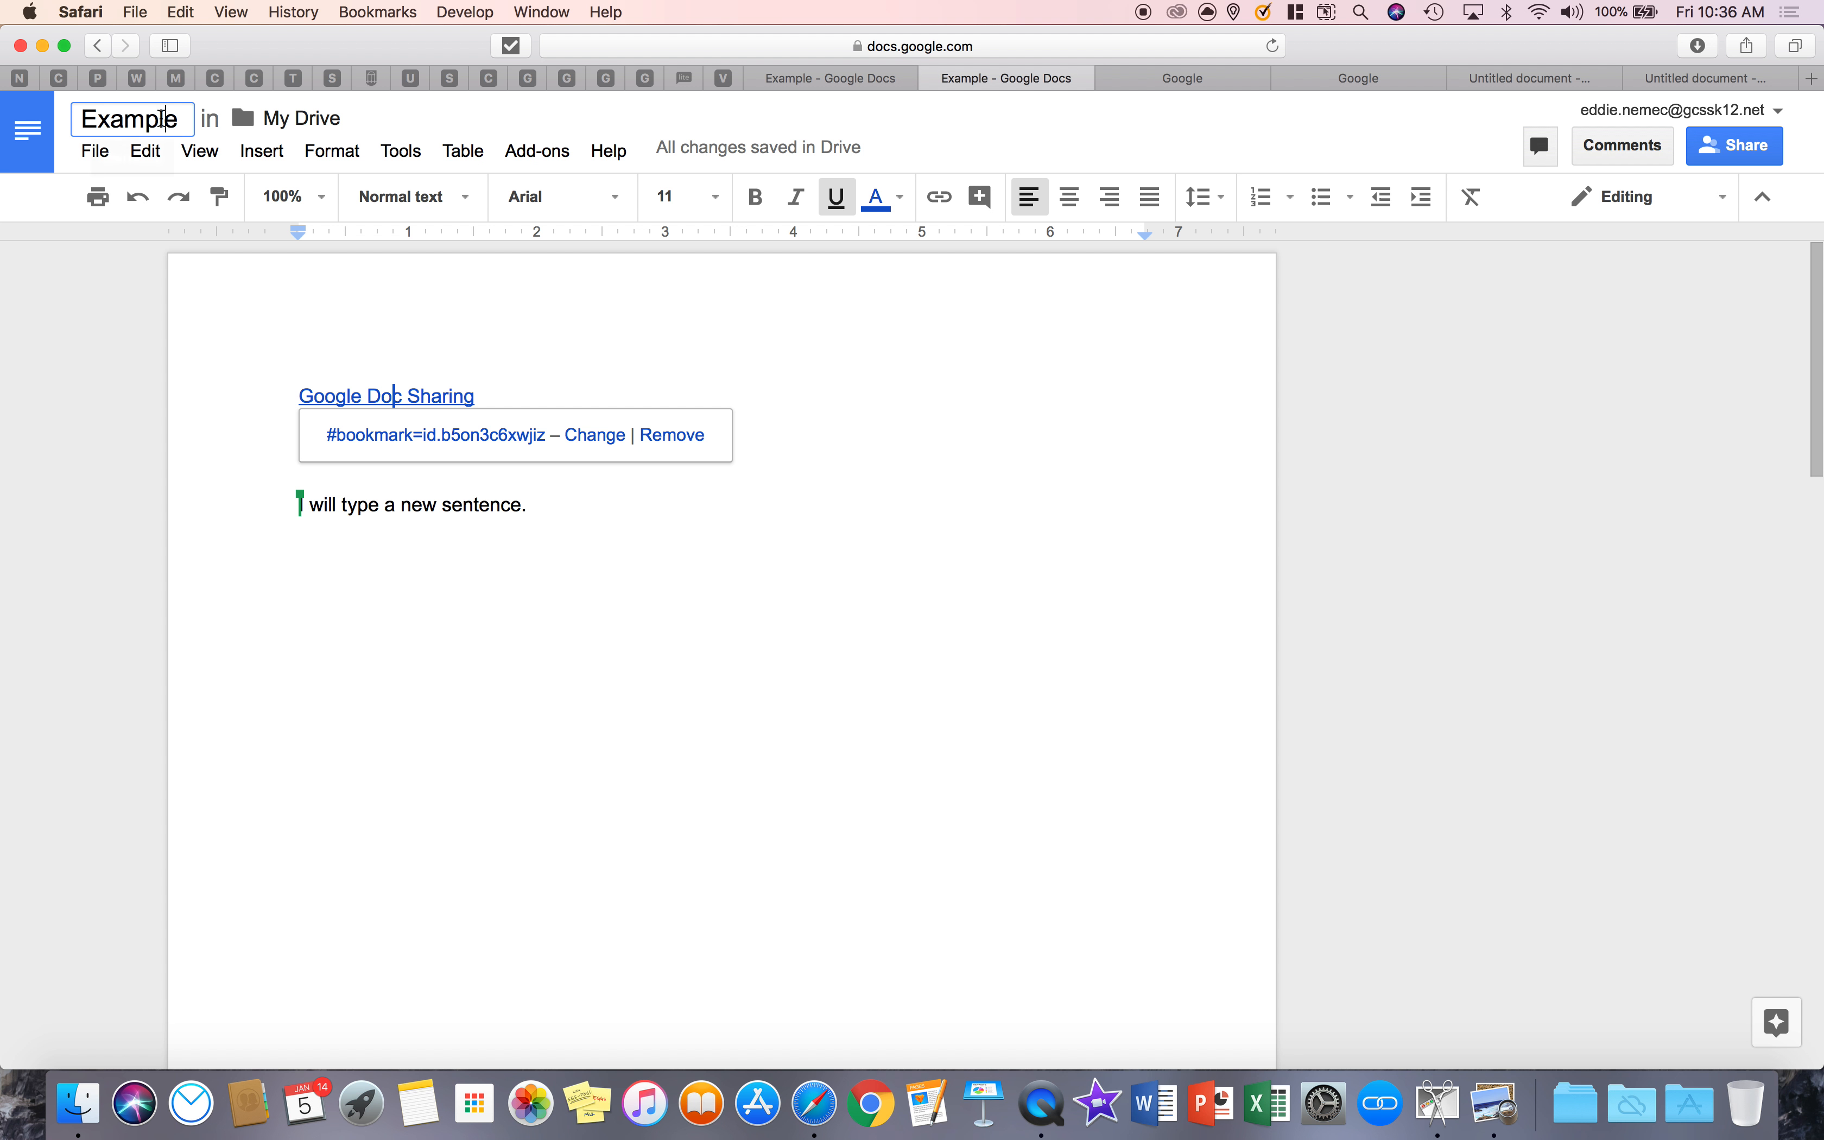
click(134, 123)
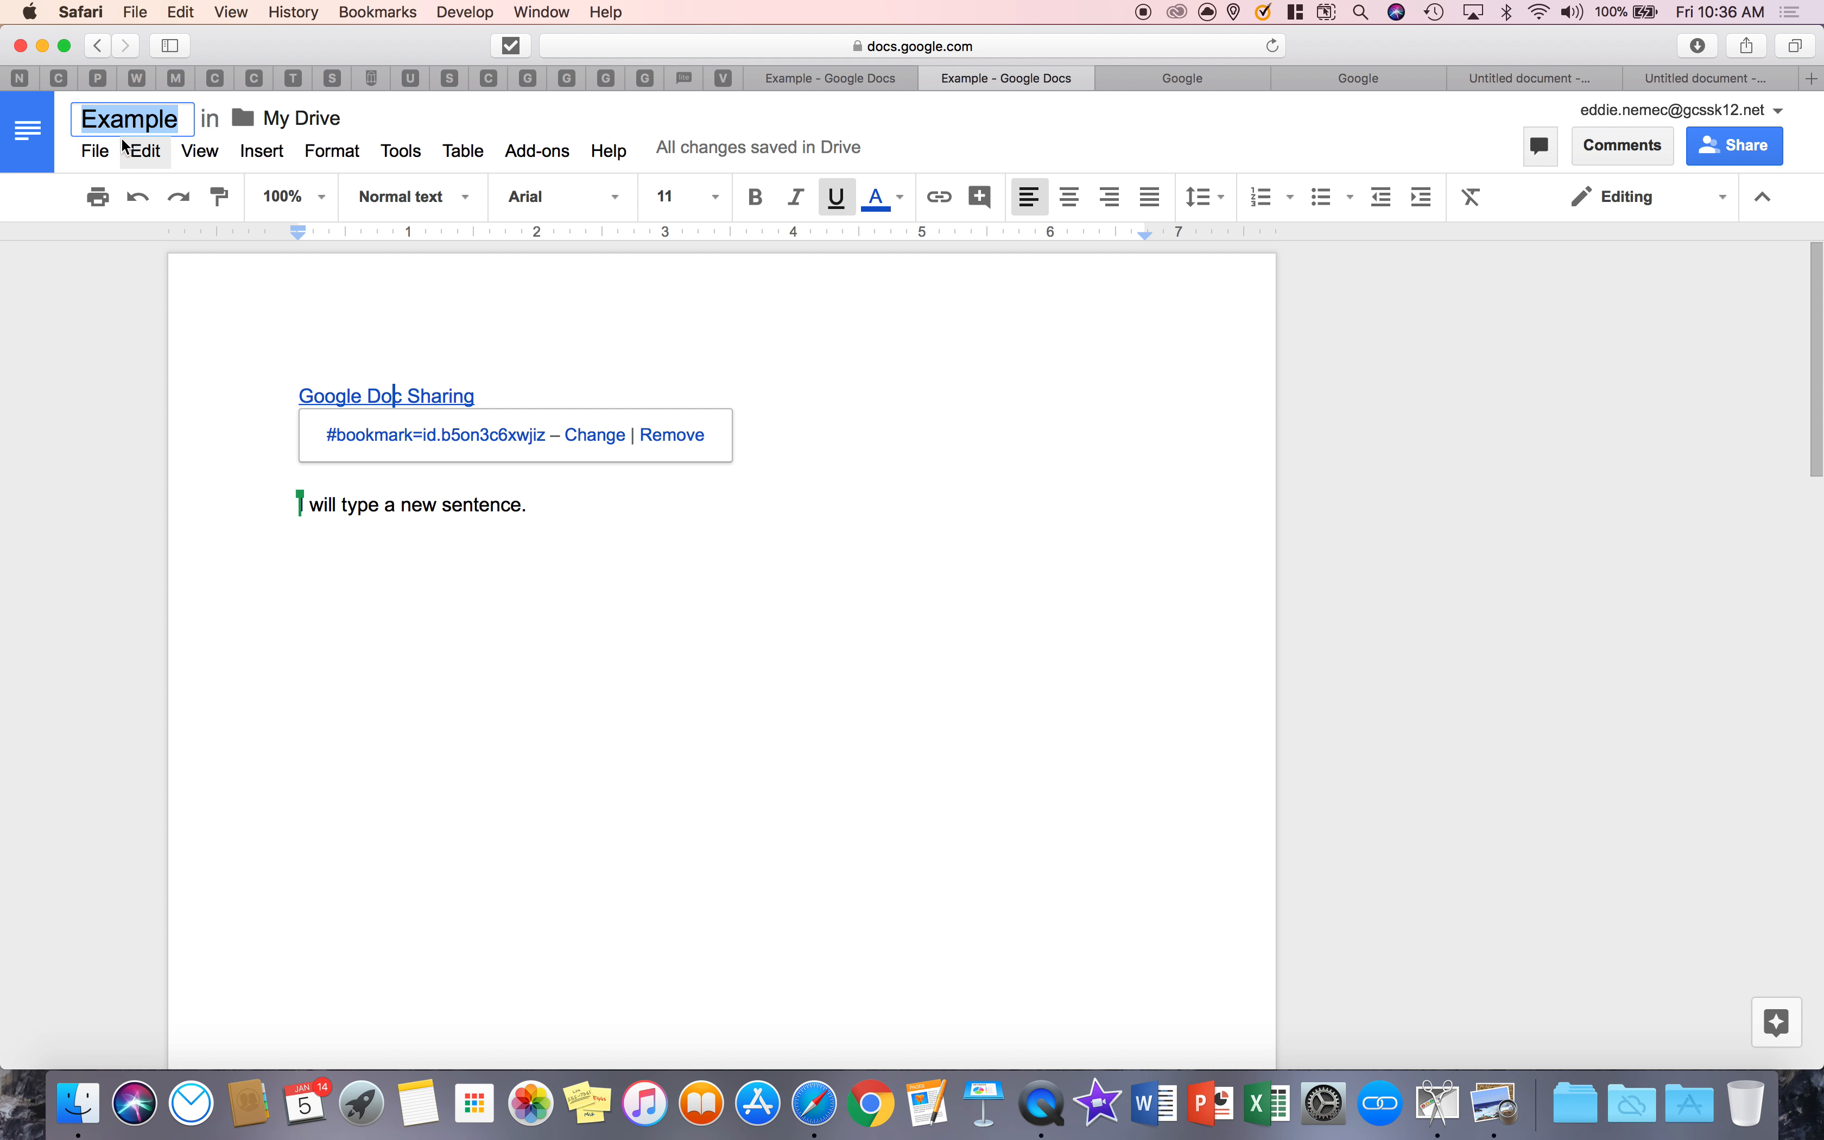
click(96, 152)
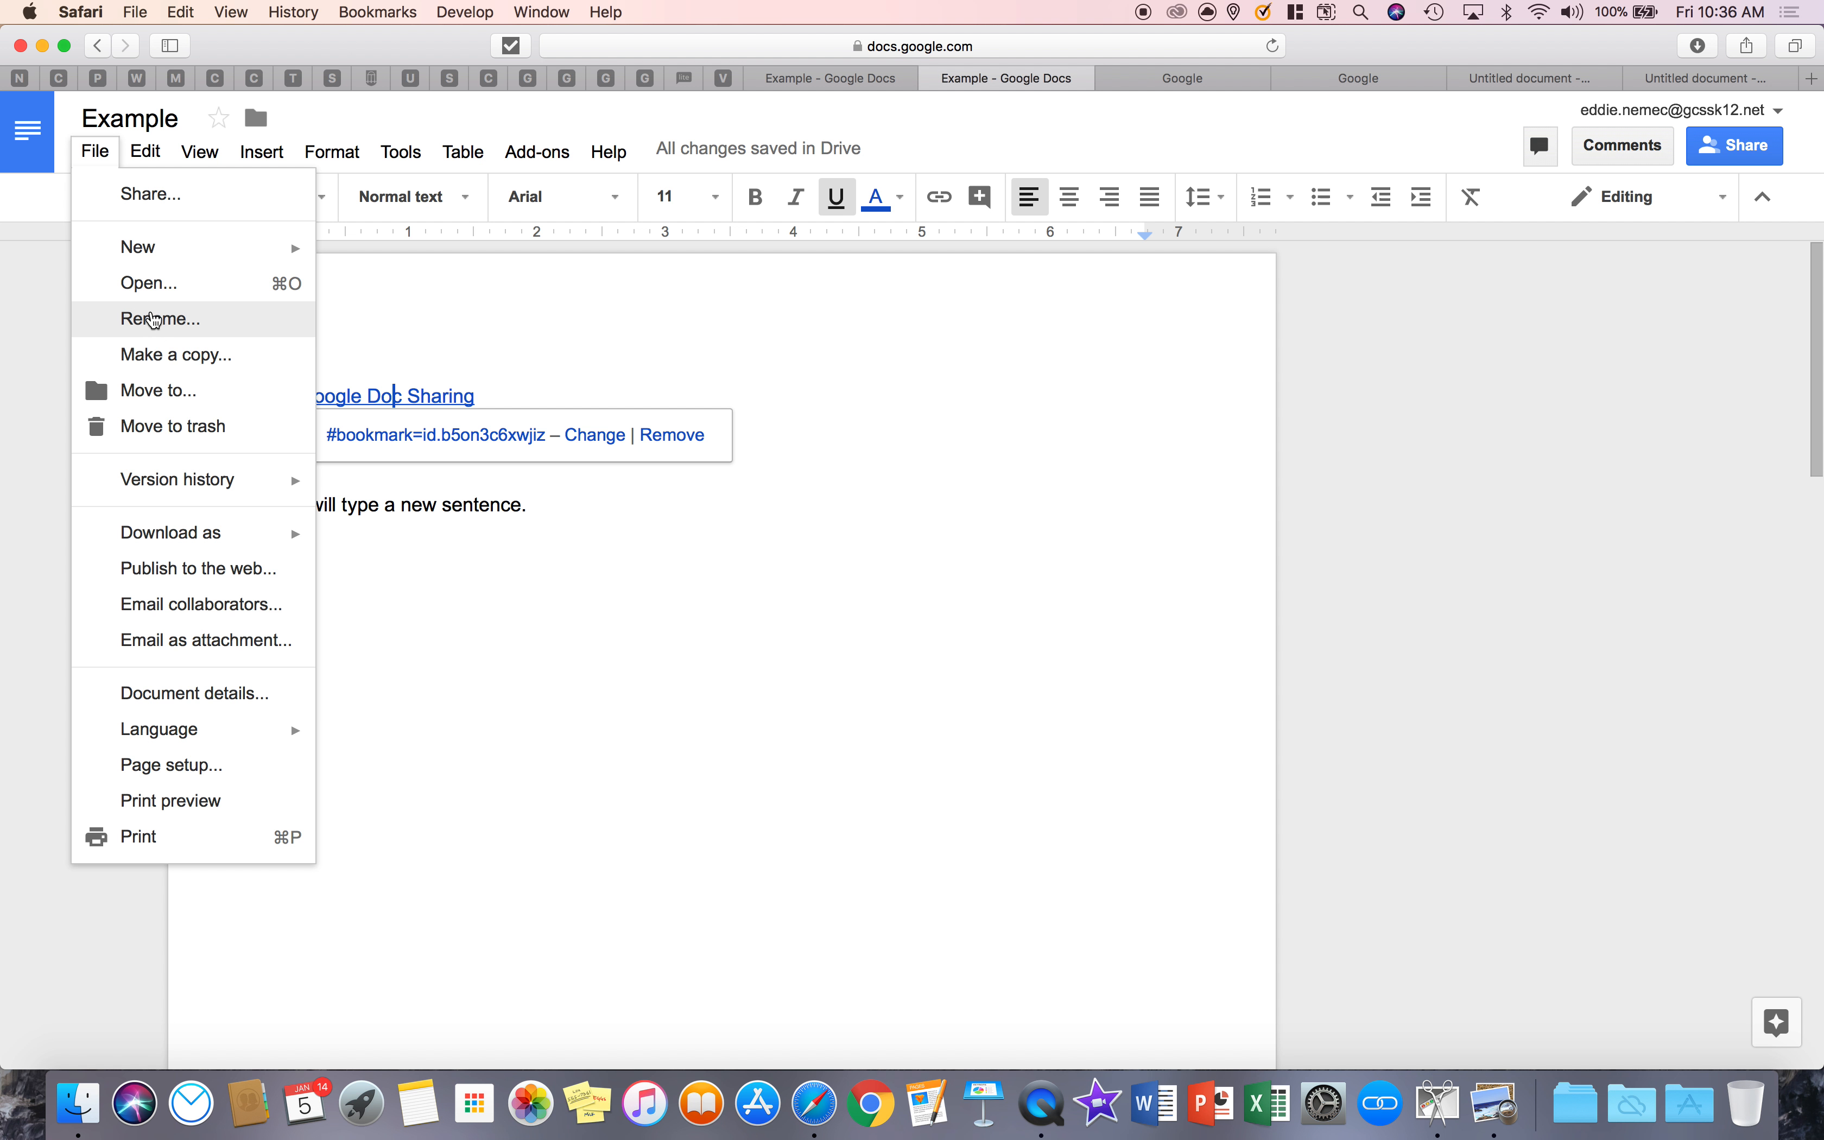
click(384, 362)
- View the document's copy options and the My Drive folders it can be moved to, without copying or moving it
click(97, 152)
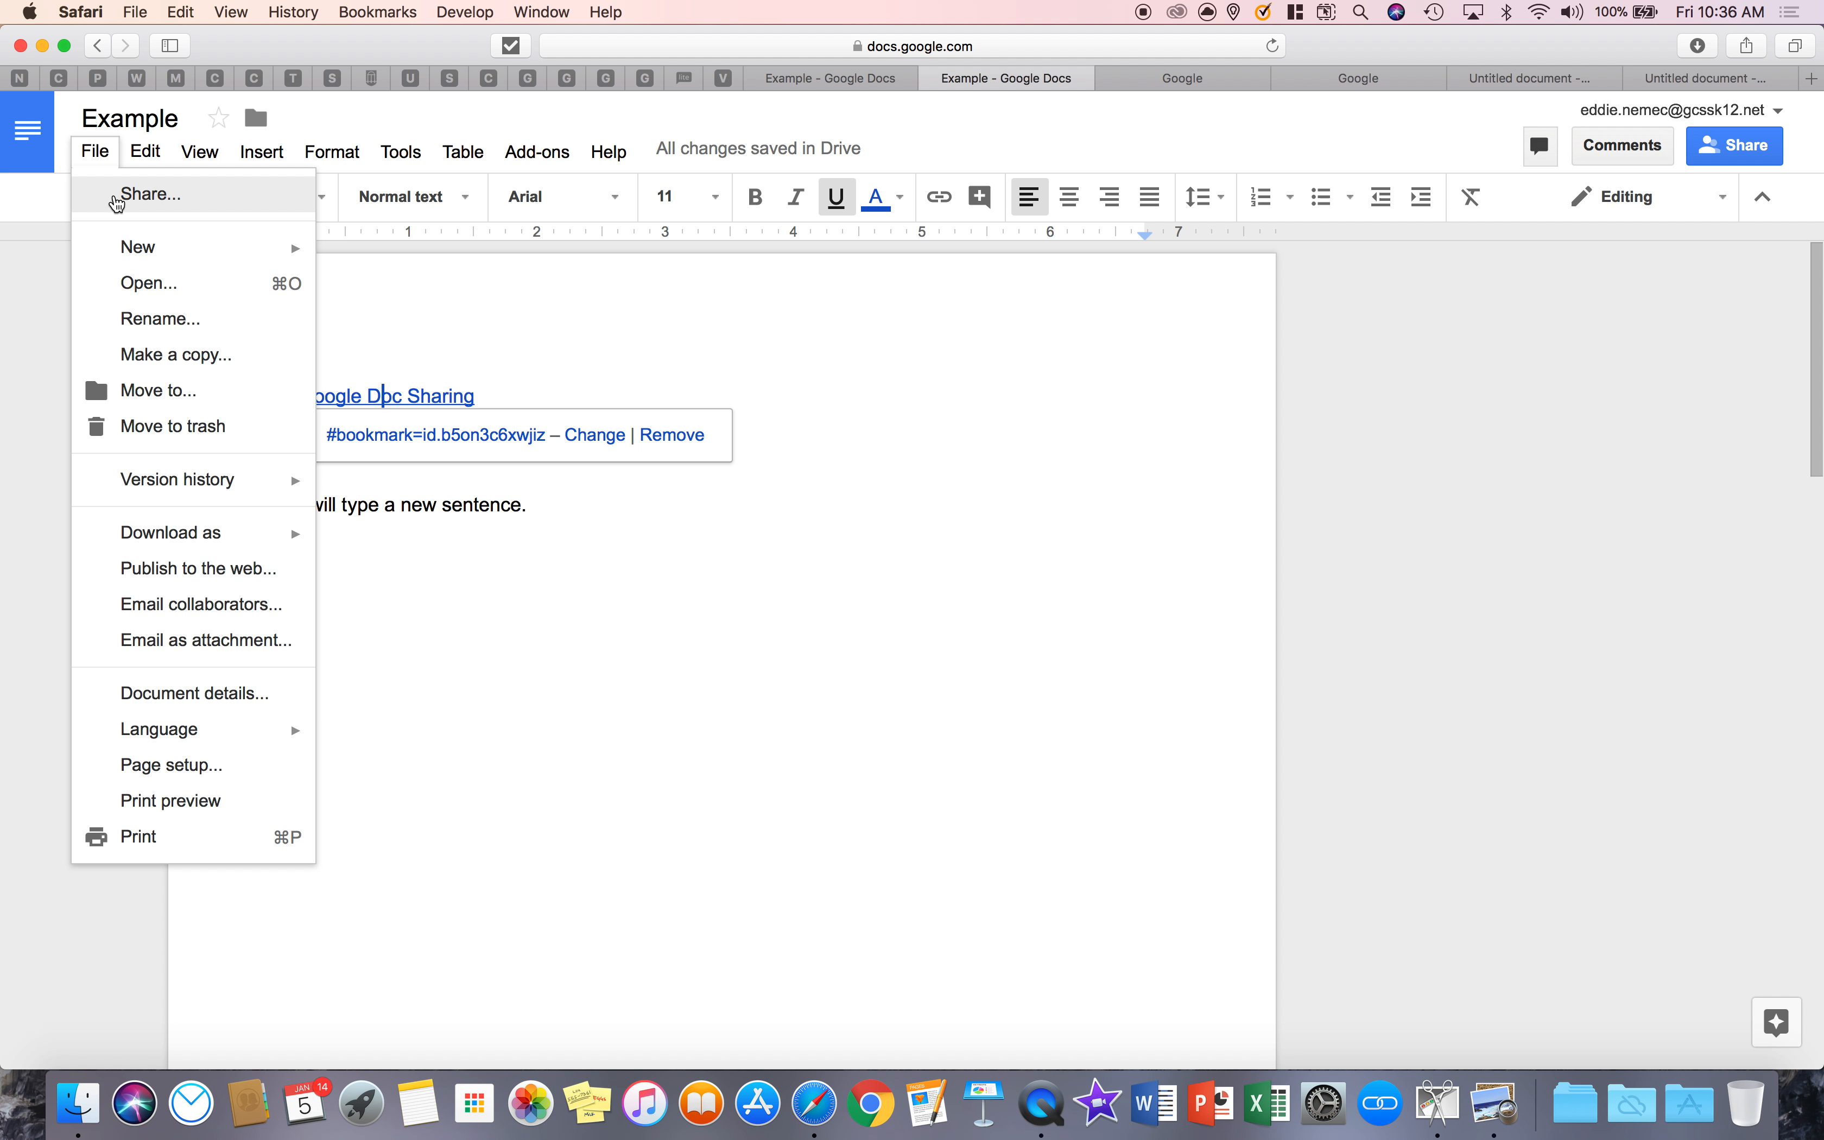
click(198, 367)
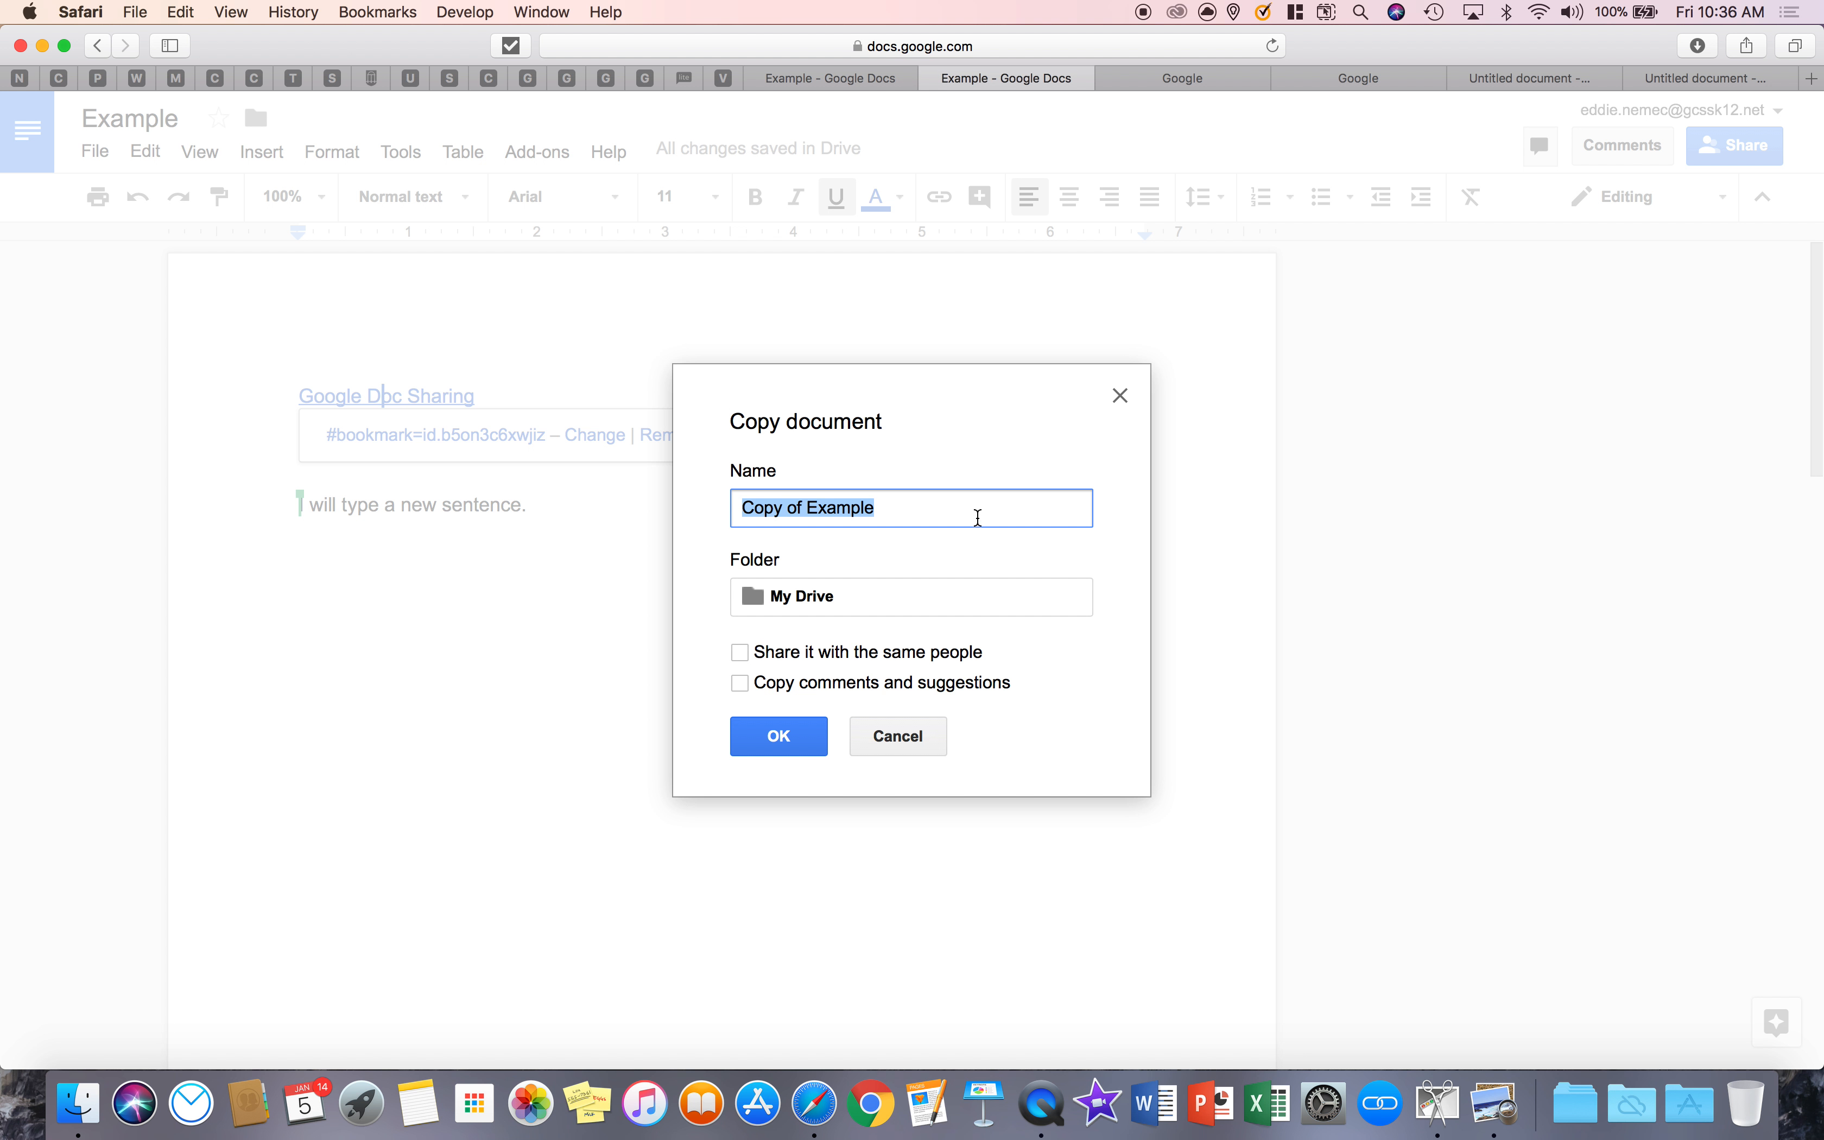
click(1121, 395)
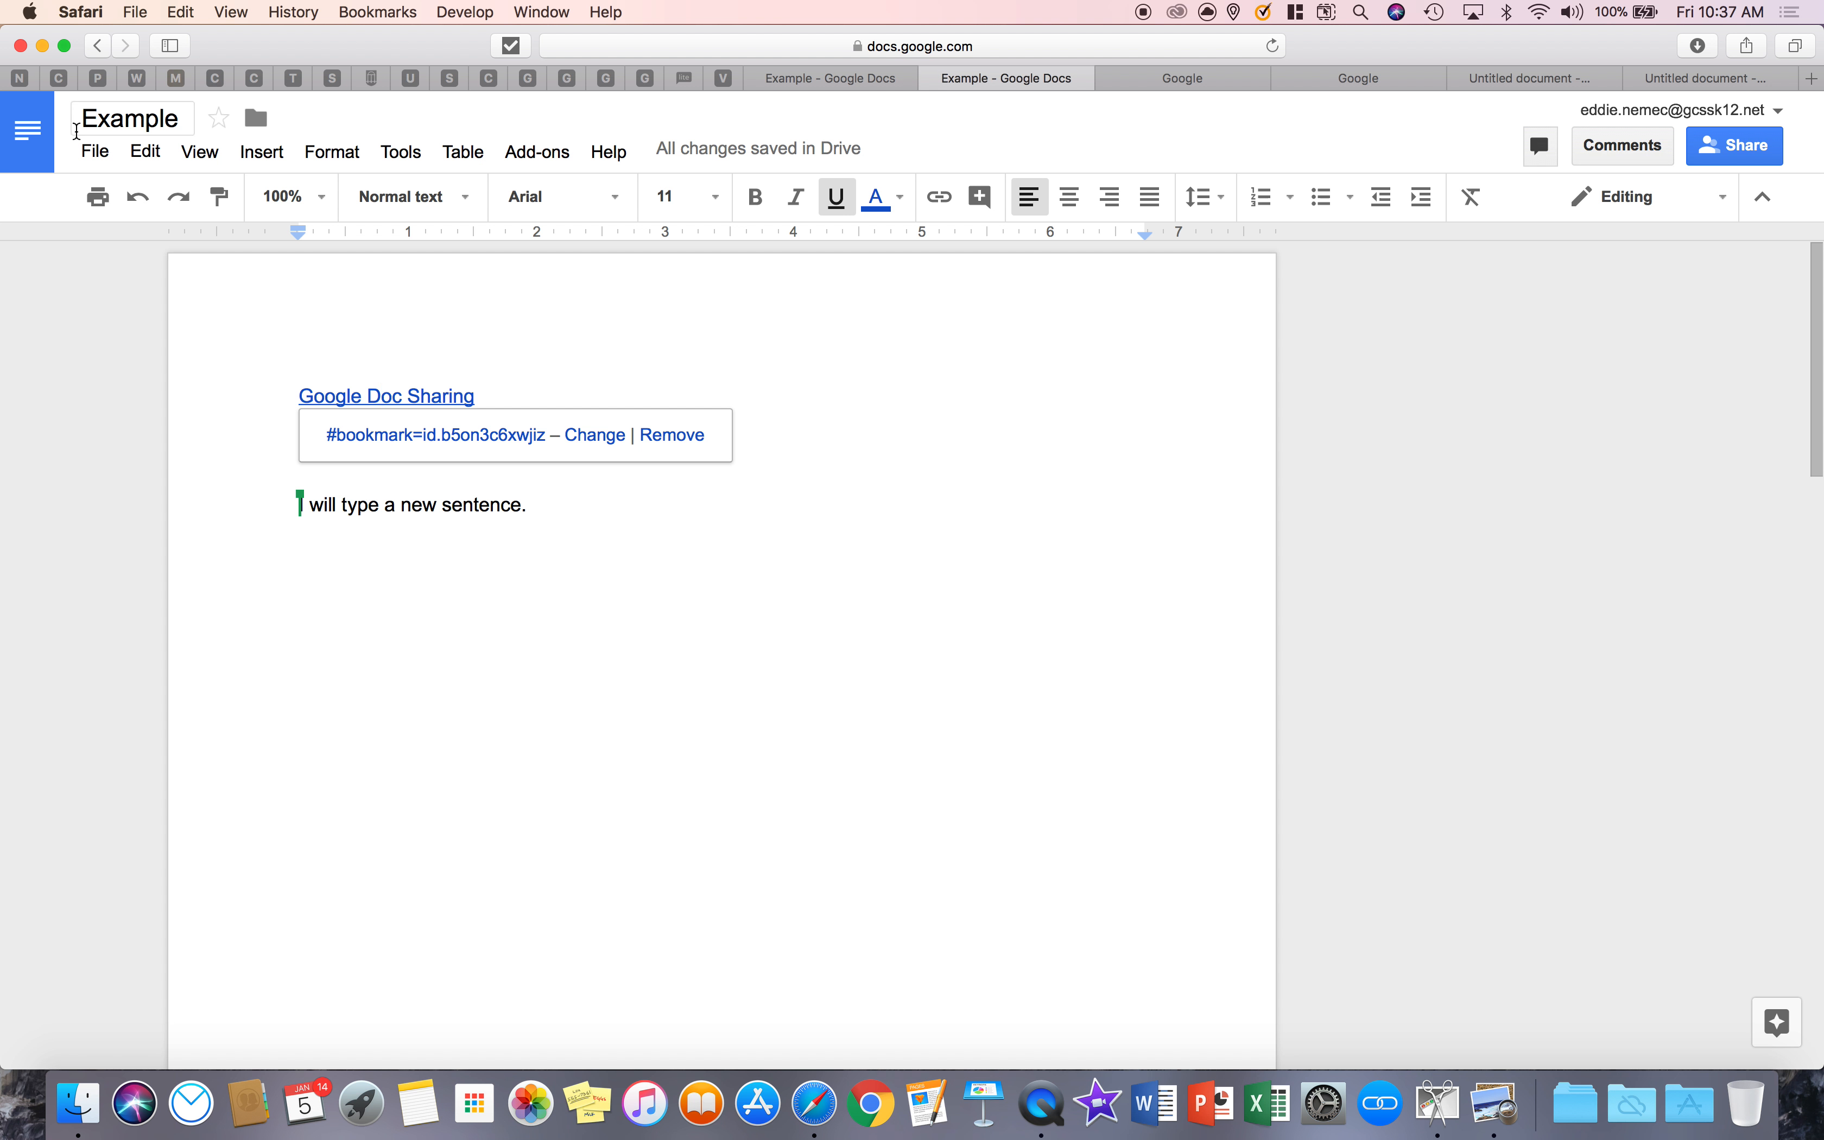
click(86, 149)
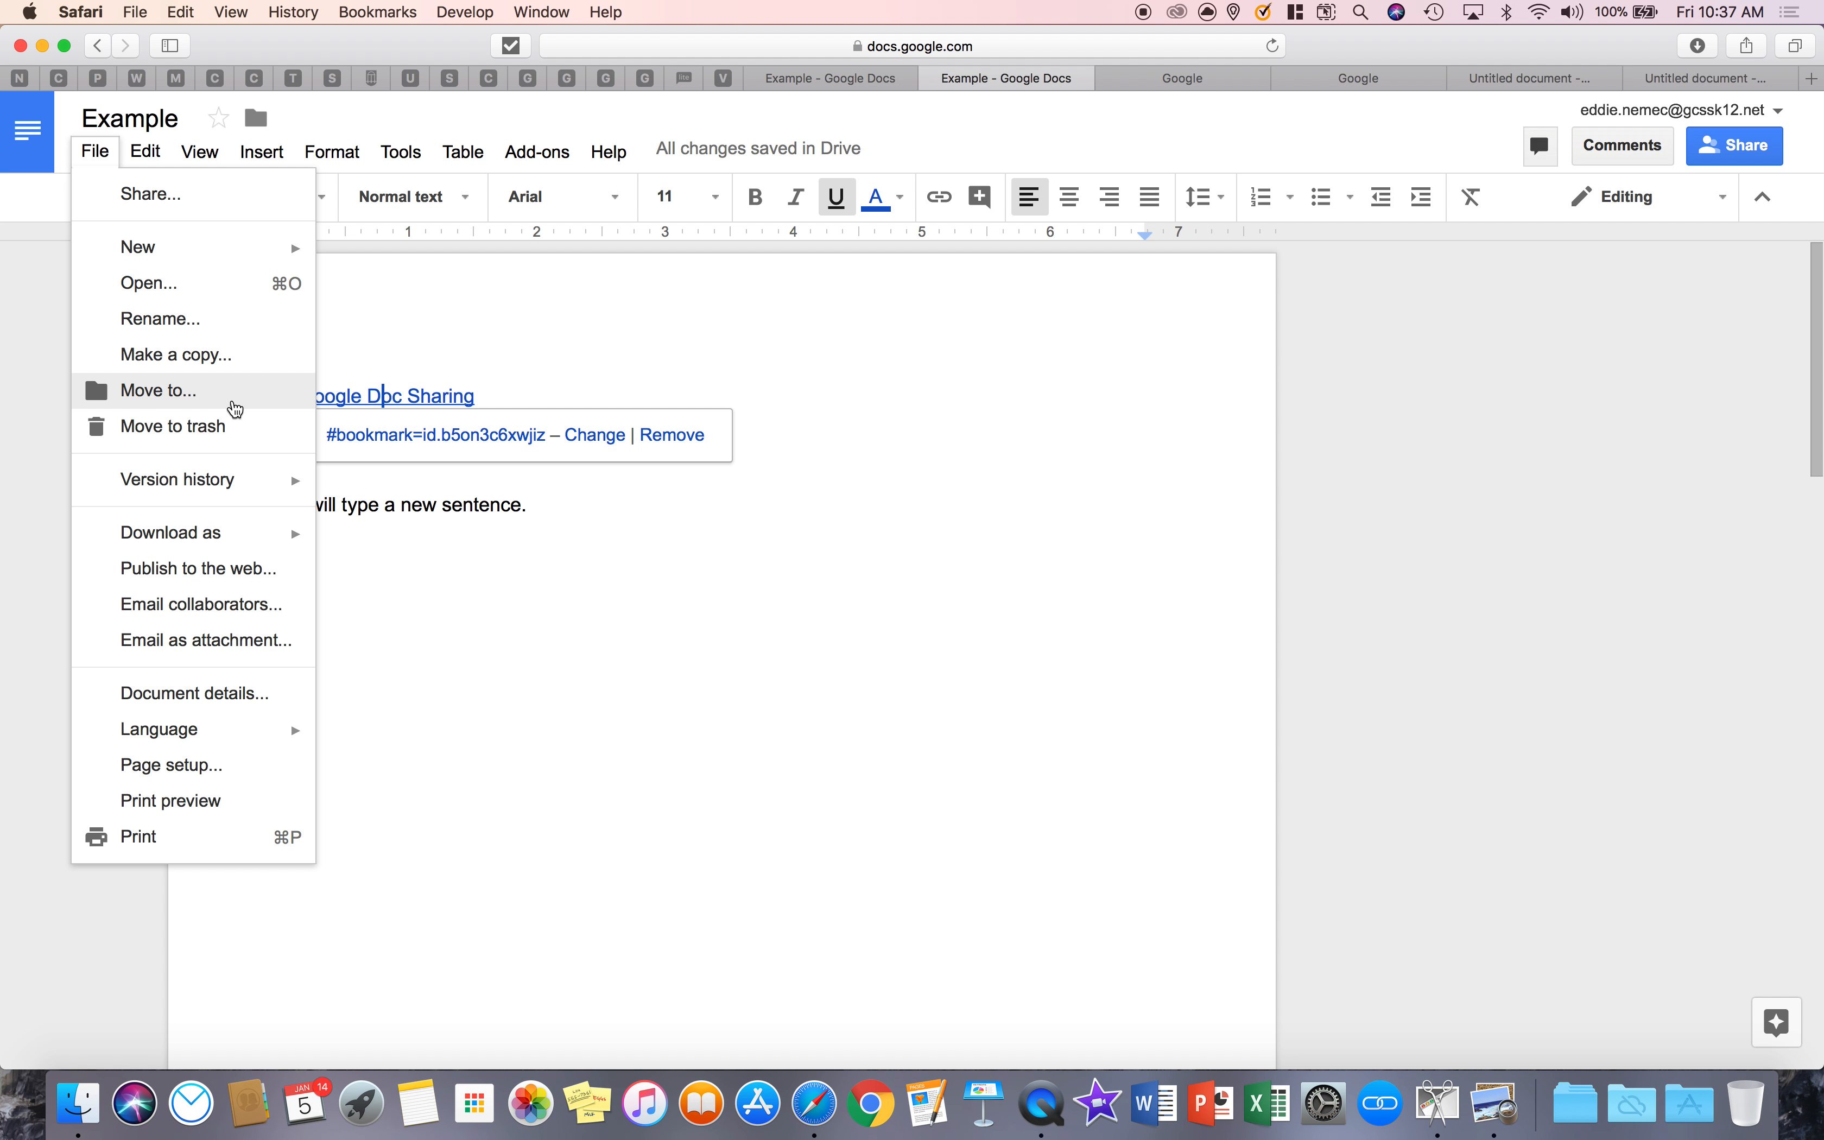
click(257, 121)
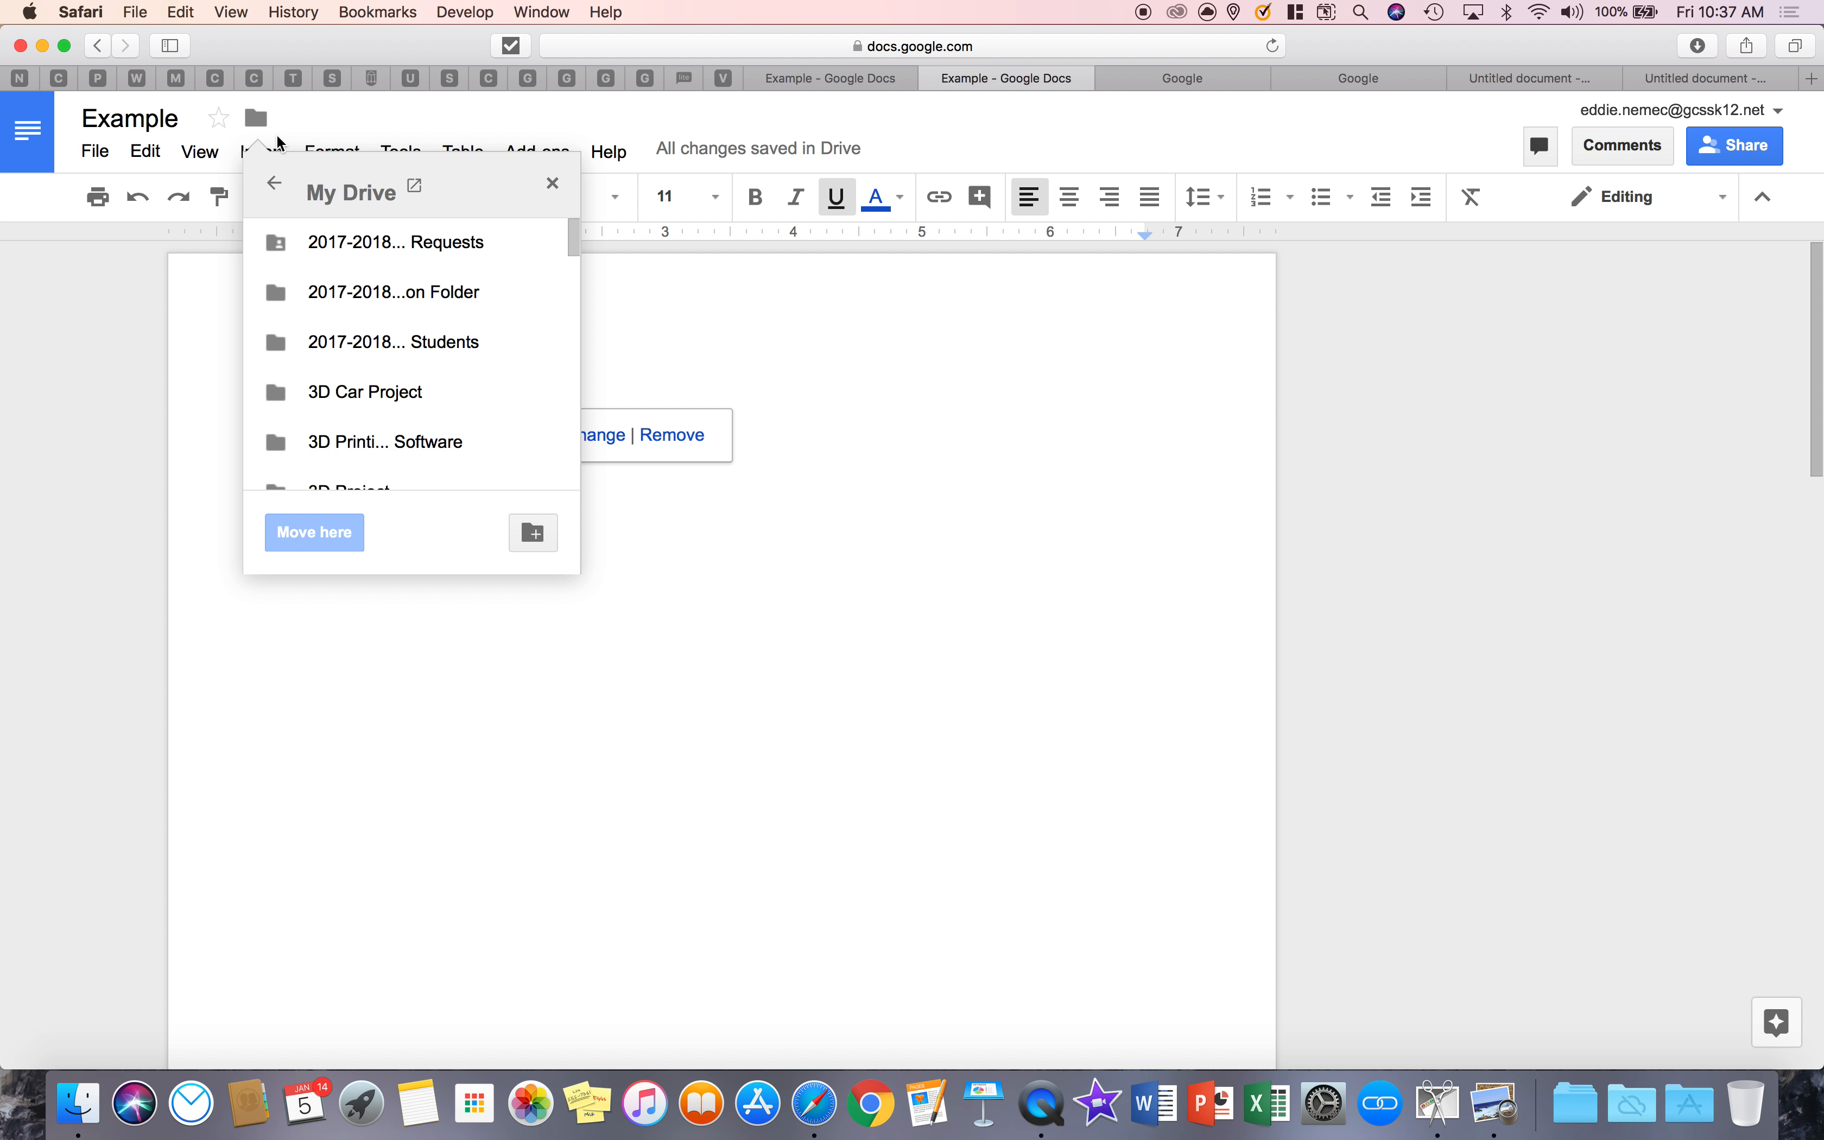
- Open the document's version history and expand the current January 5, 10:35 AM version into its detailed revisions
click(91, 157)
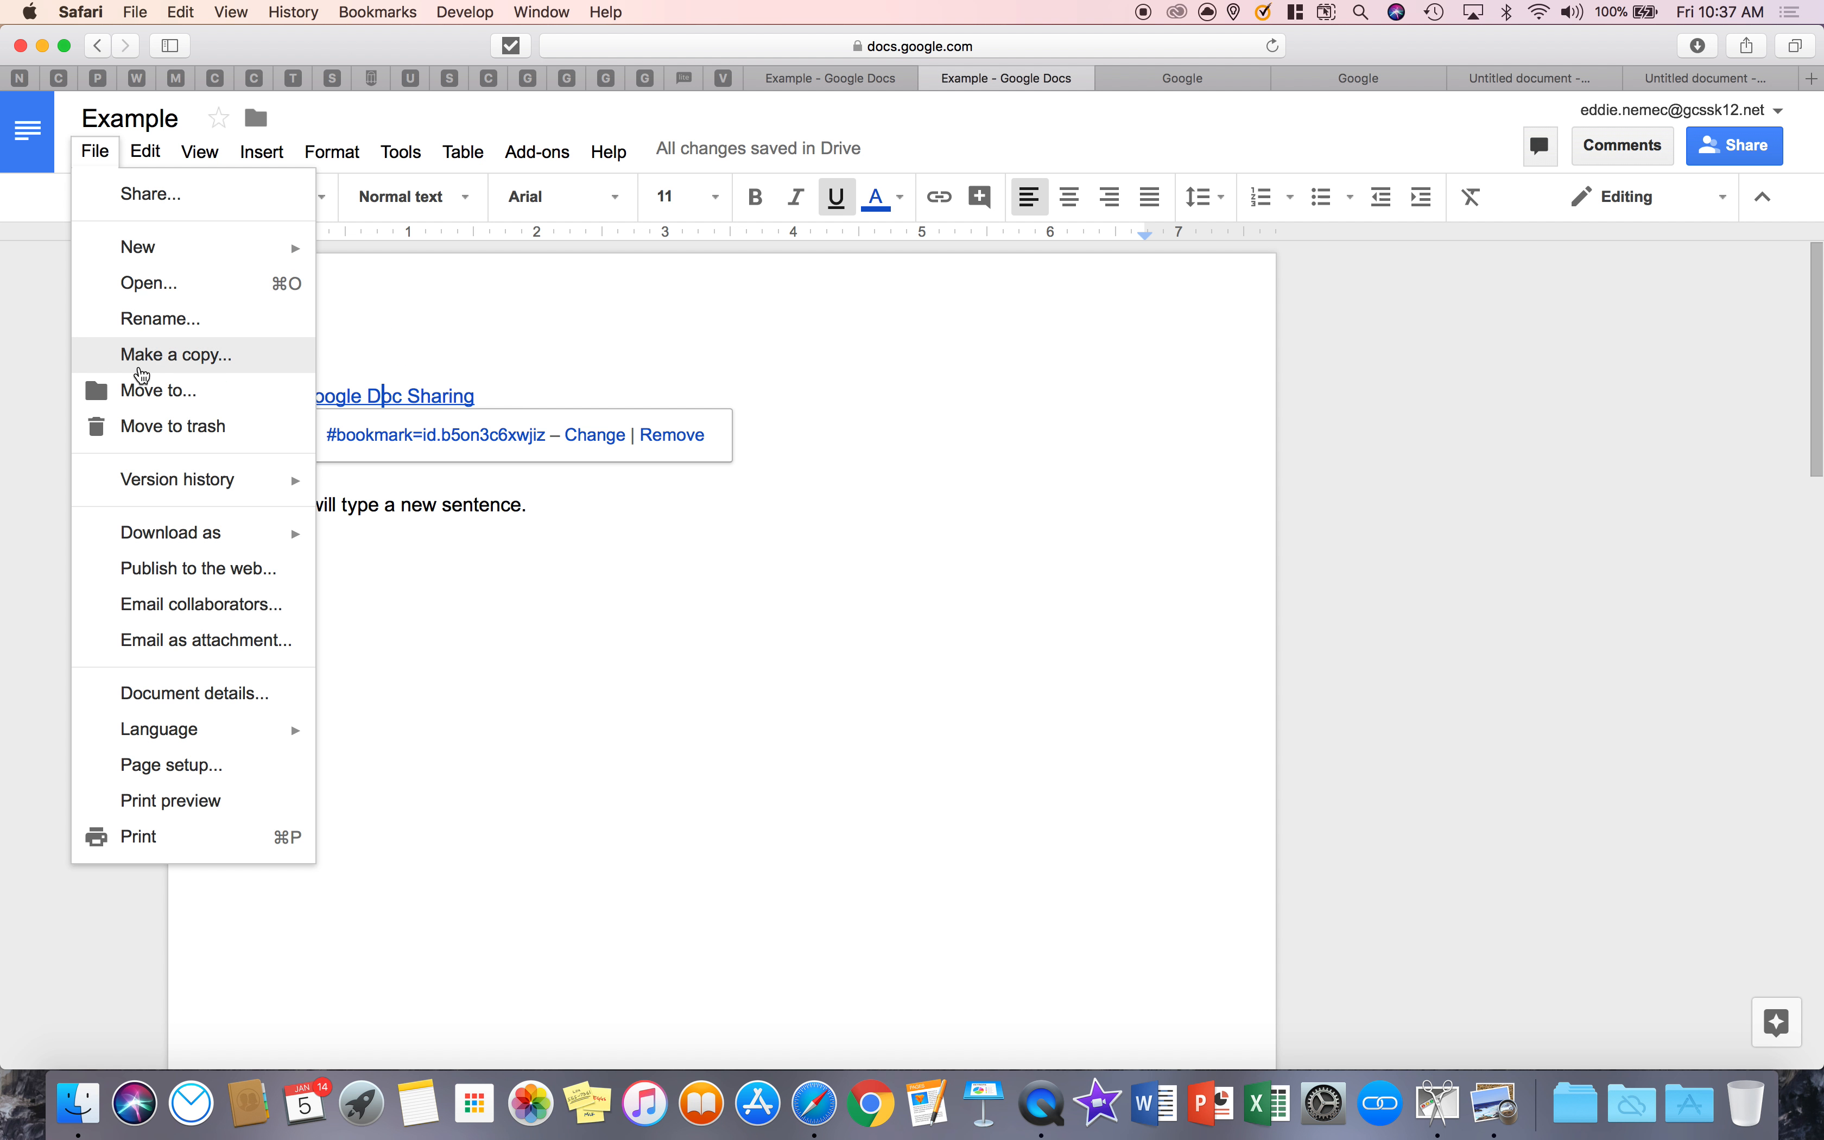
mouse_move(165, 489)
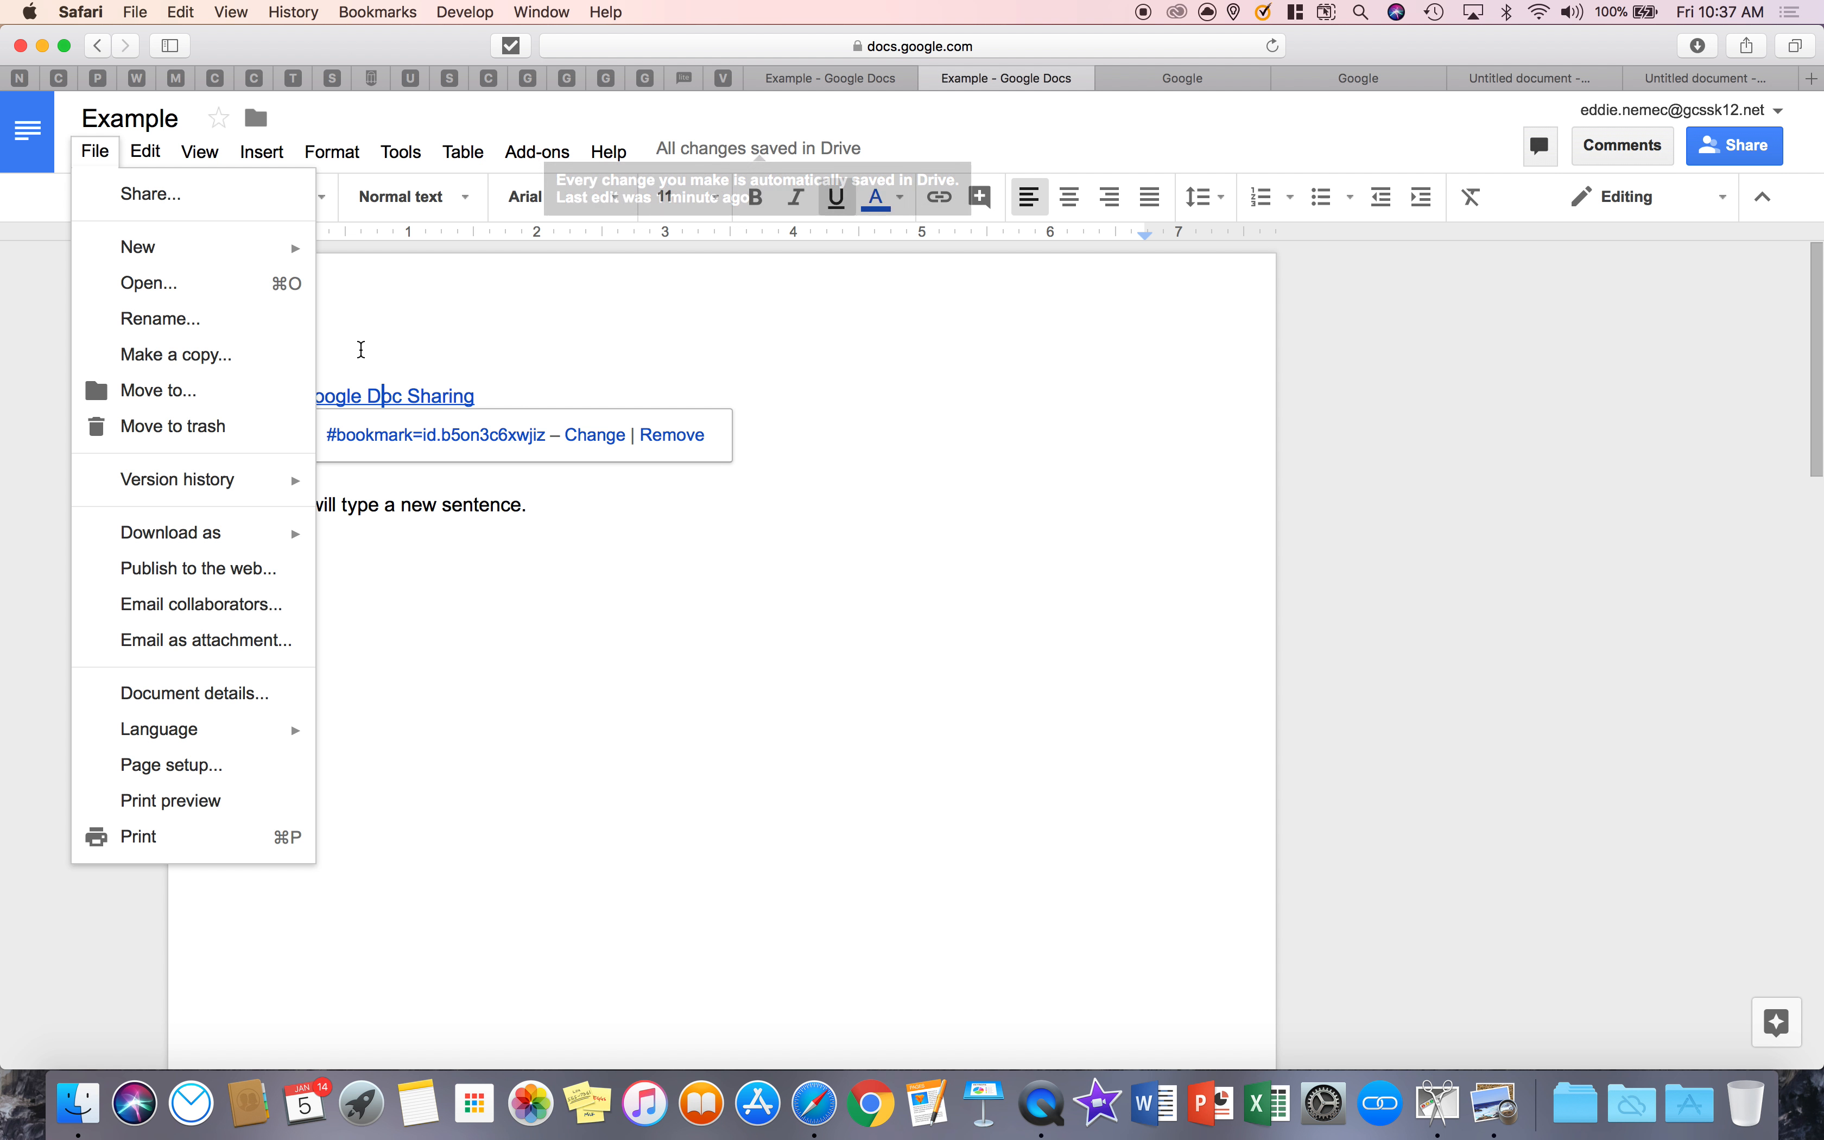
mouse_move(223, 488)
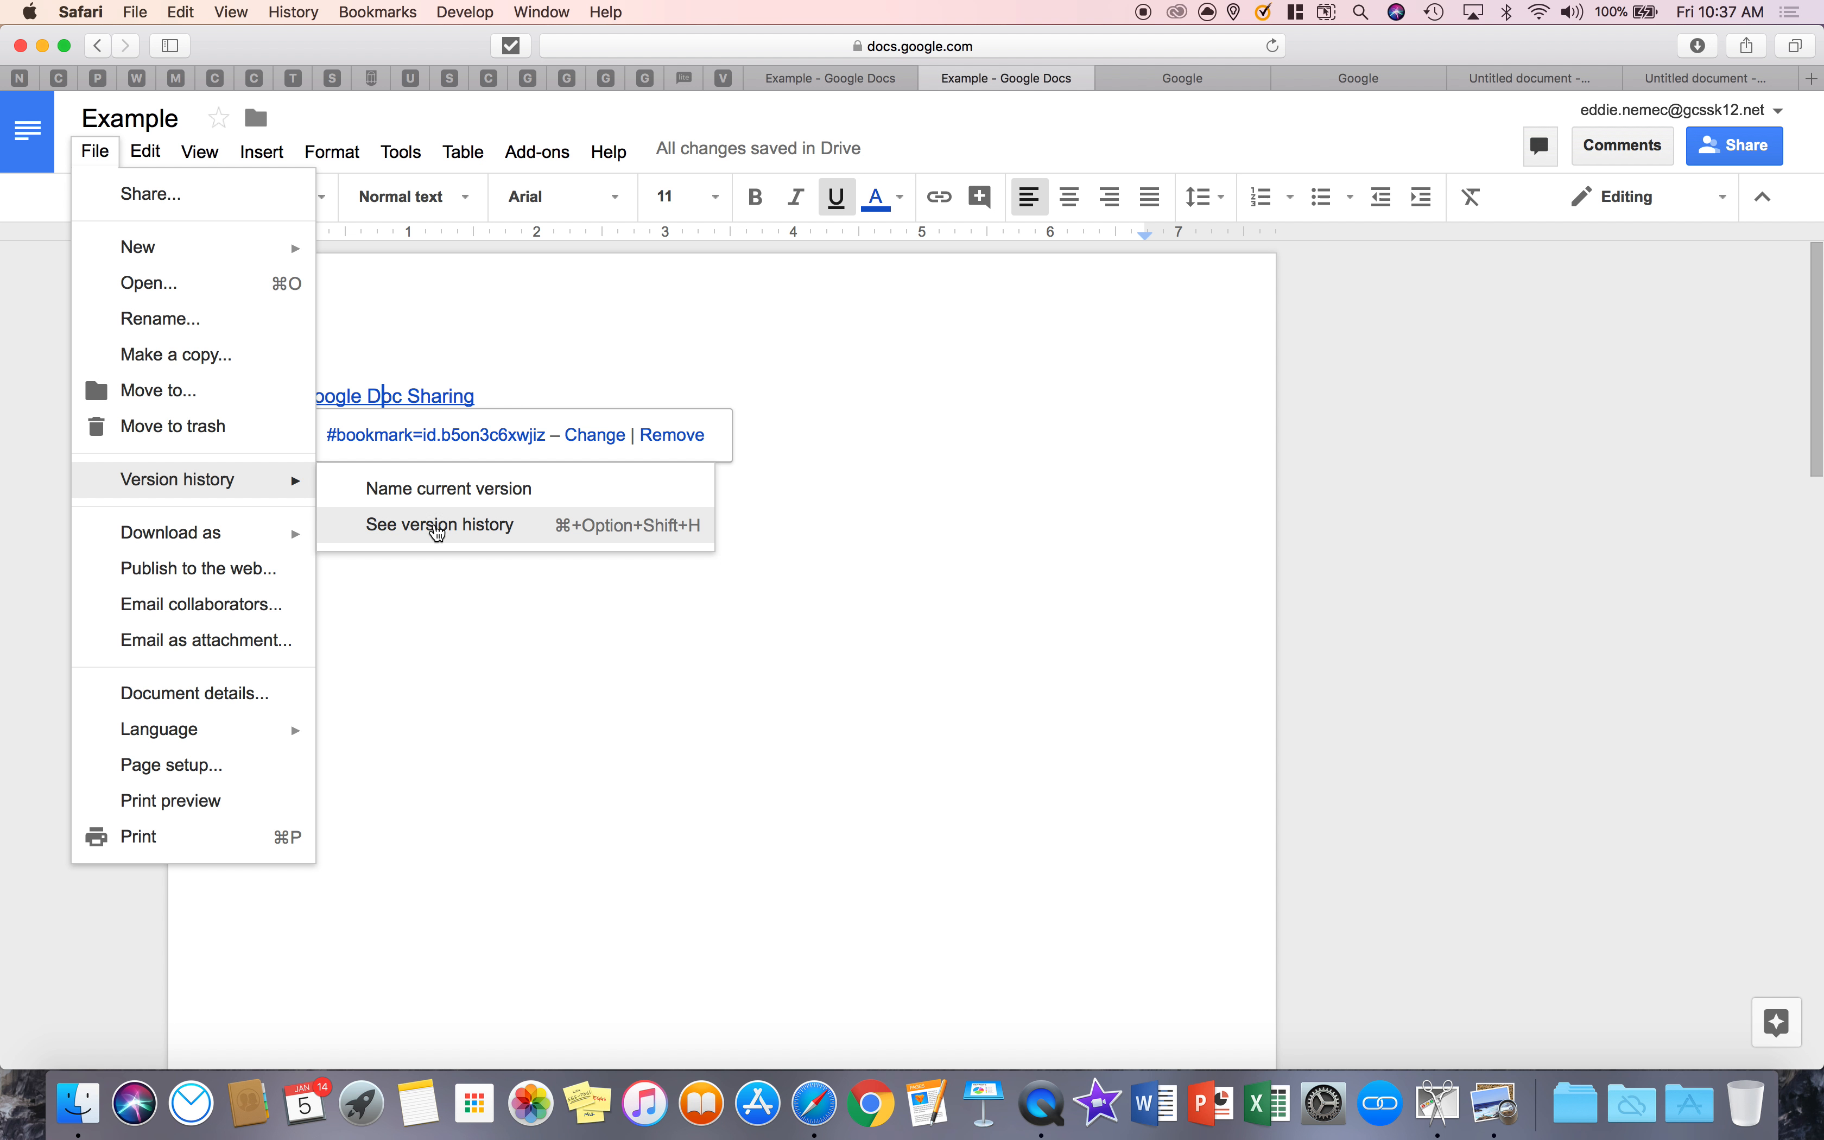
click(435, 526)
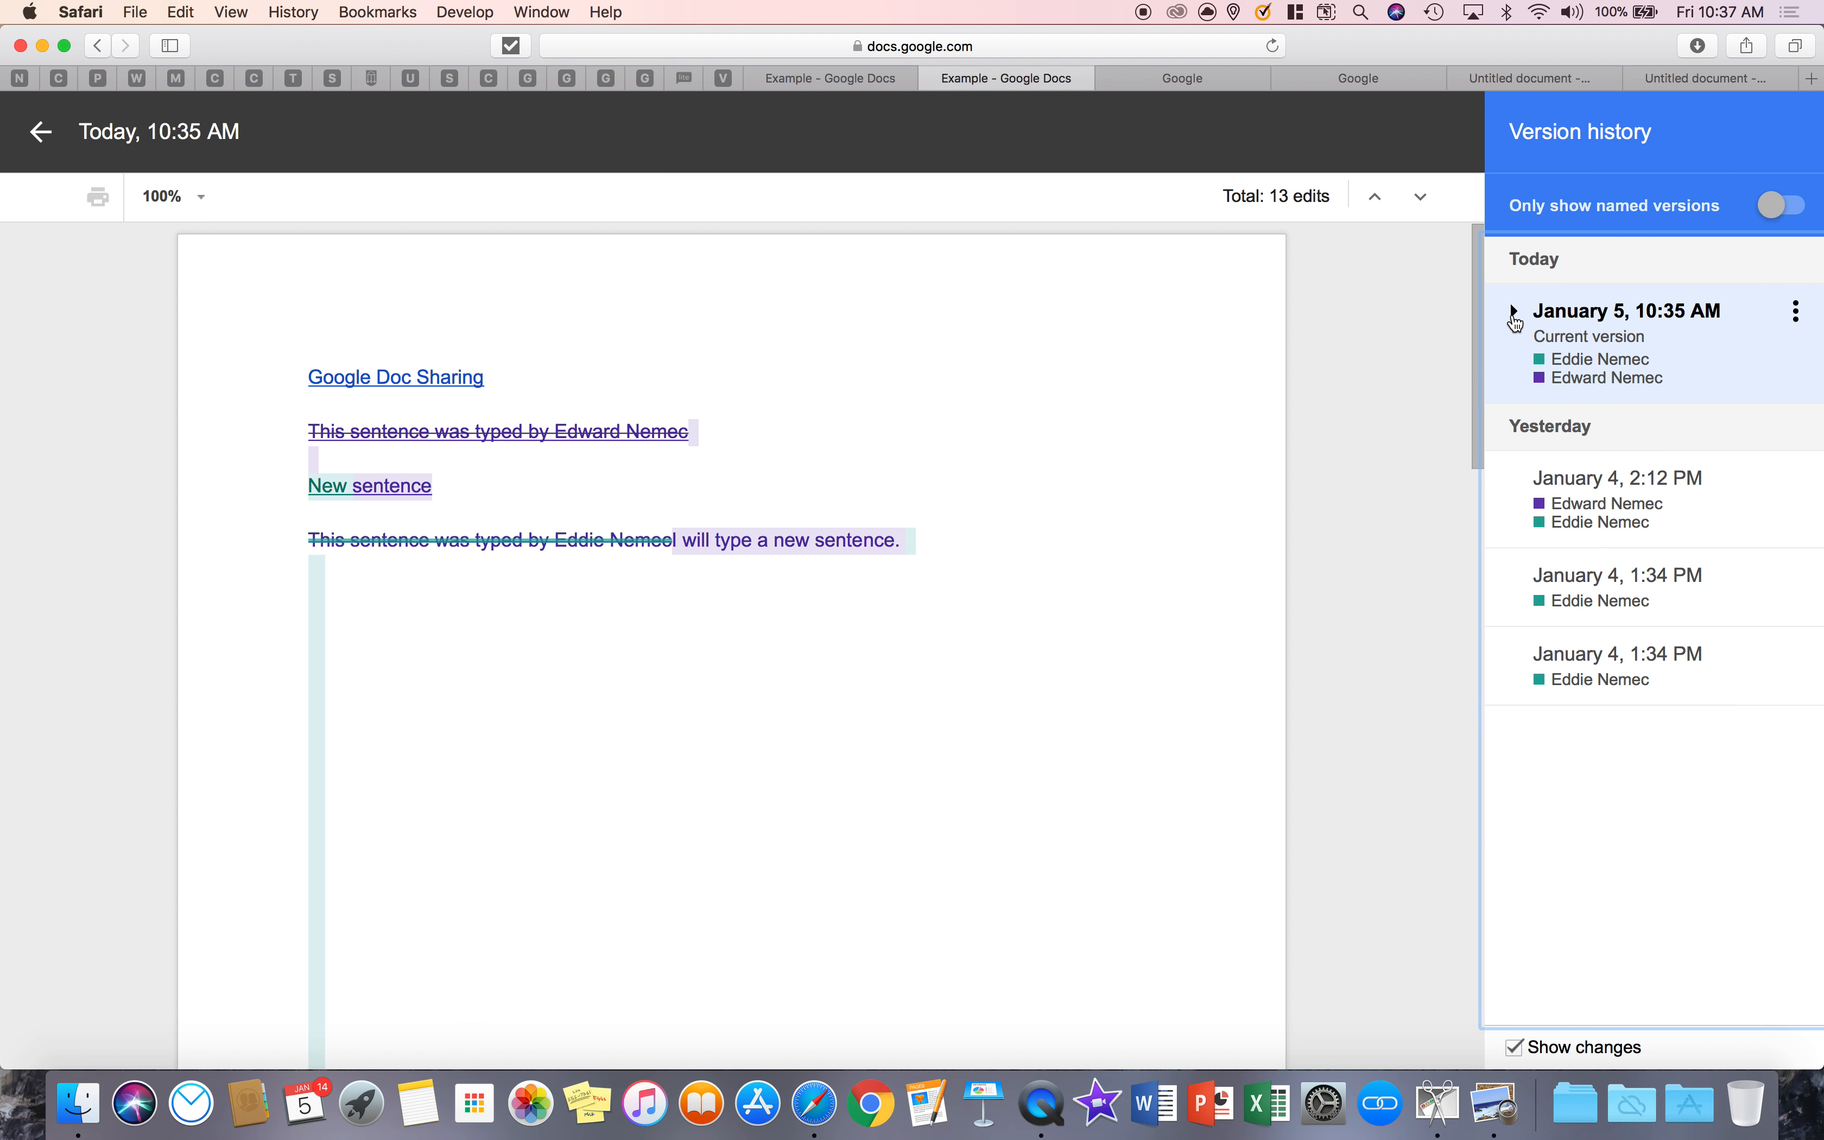
click(1521, 323)
- Preview several of today's earlier revisions, ending with January 5, 10:19 AM, and return to the document without restoring any
click(1581, 492)
click(1603, 612)
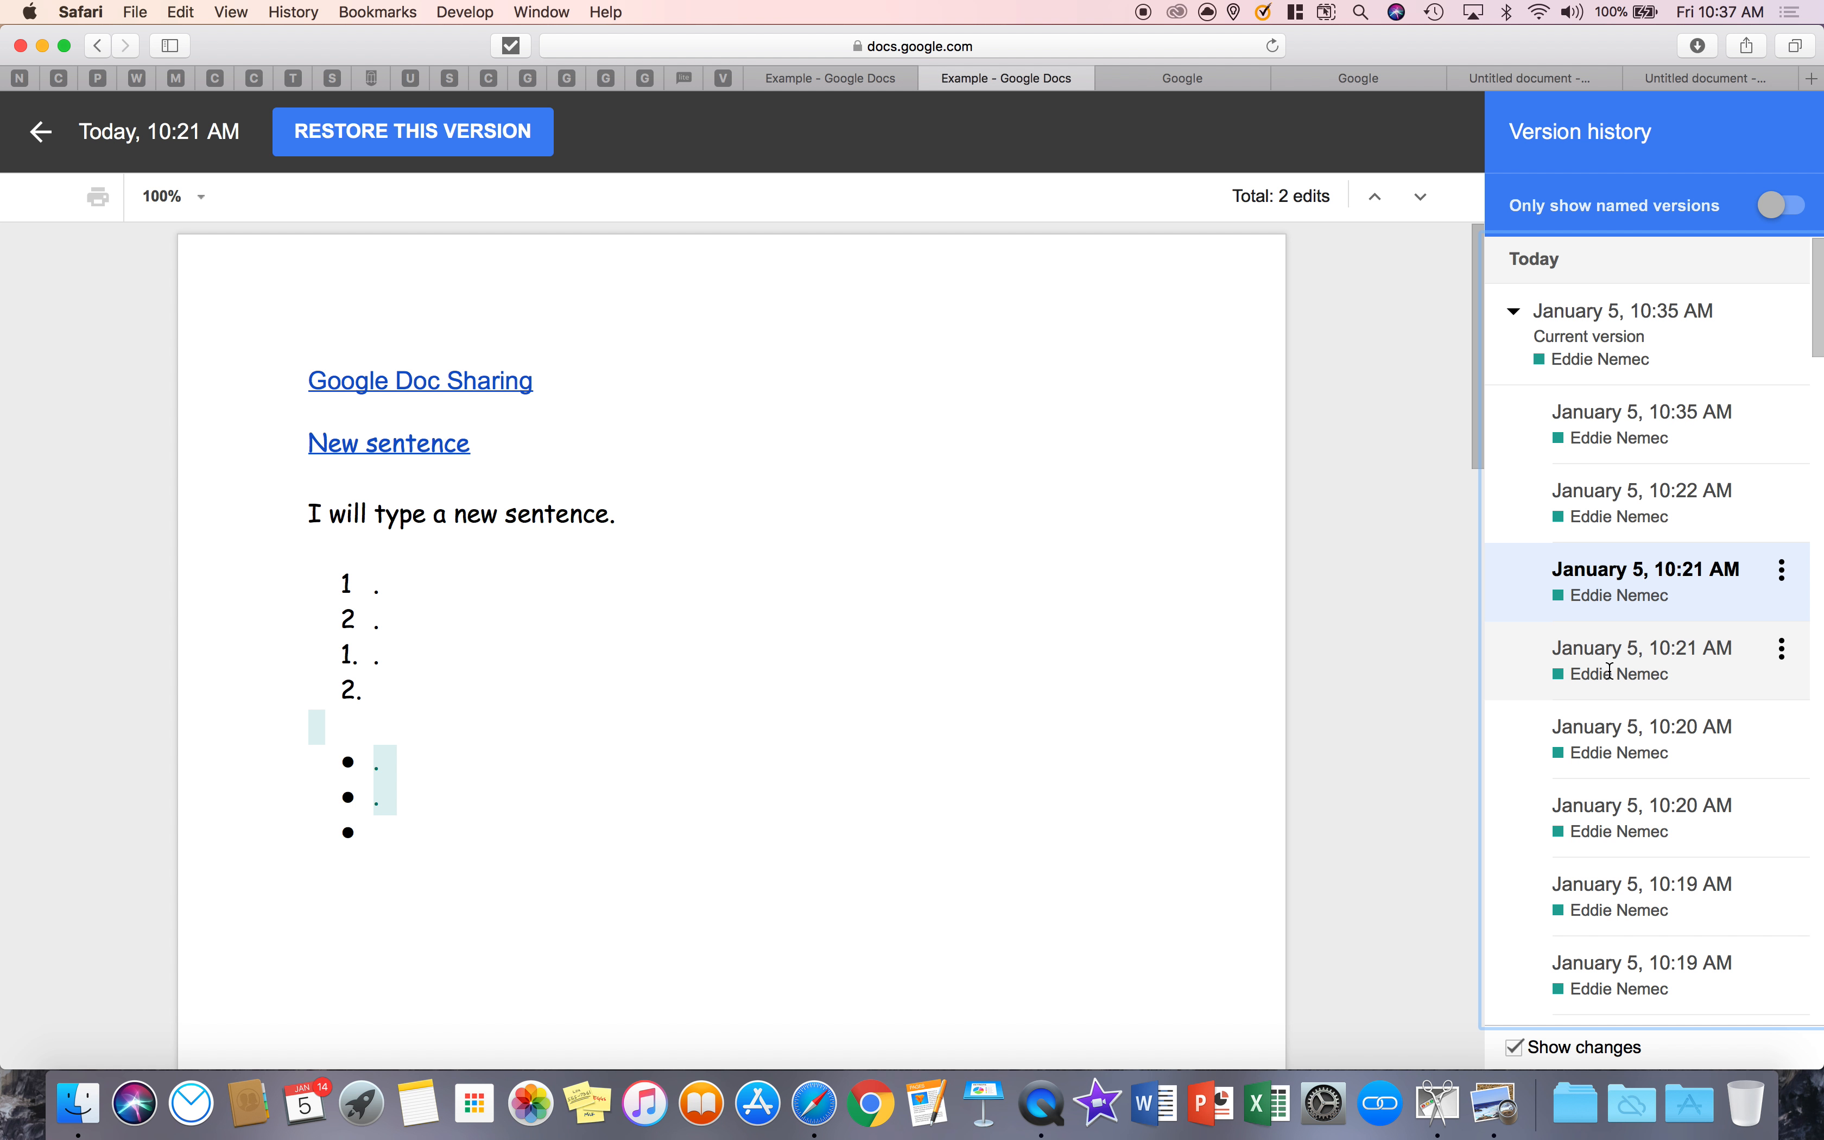
click(1575, 663)
click(1597, 754)
click(1591, 880)
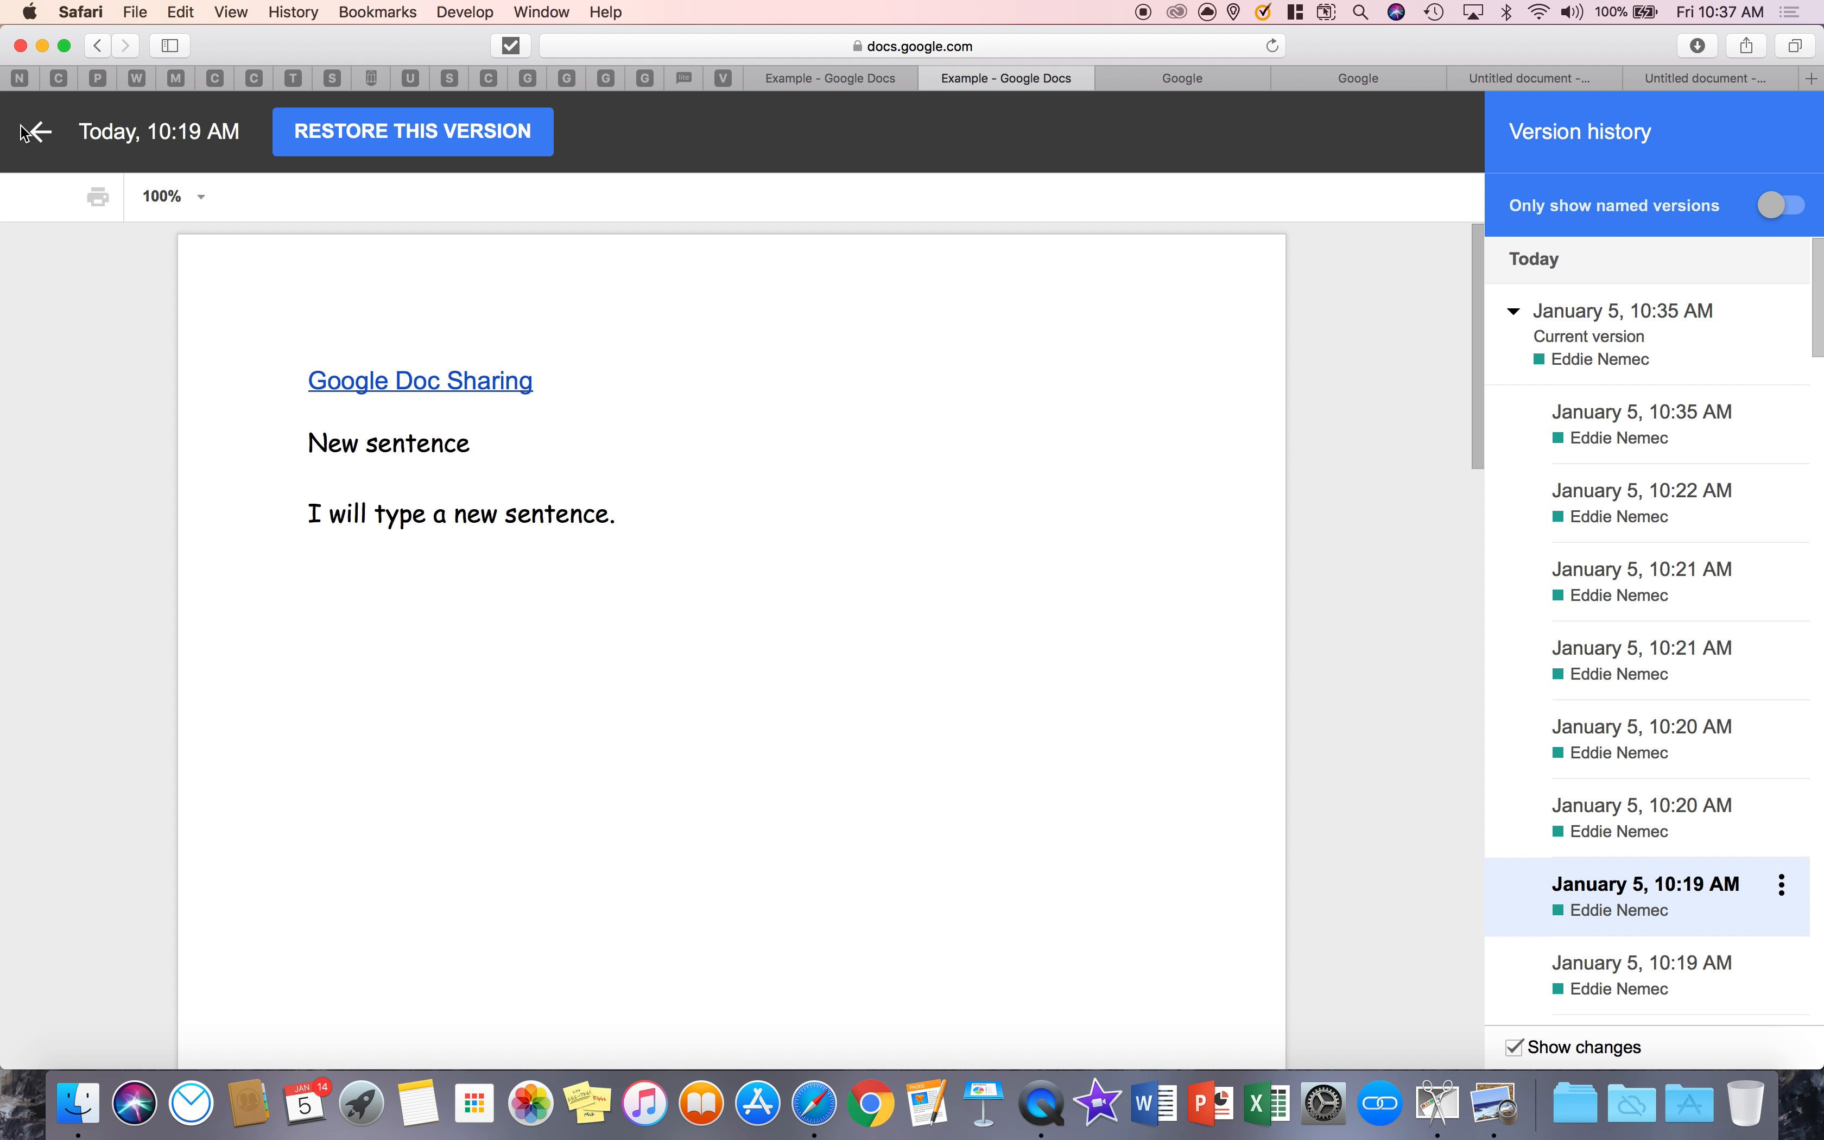
click(35, 136)
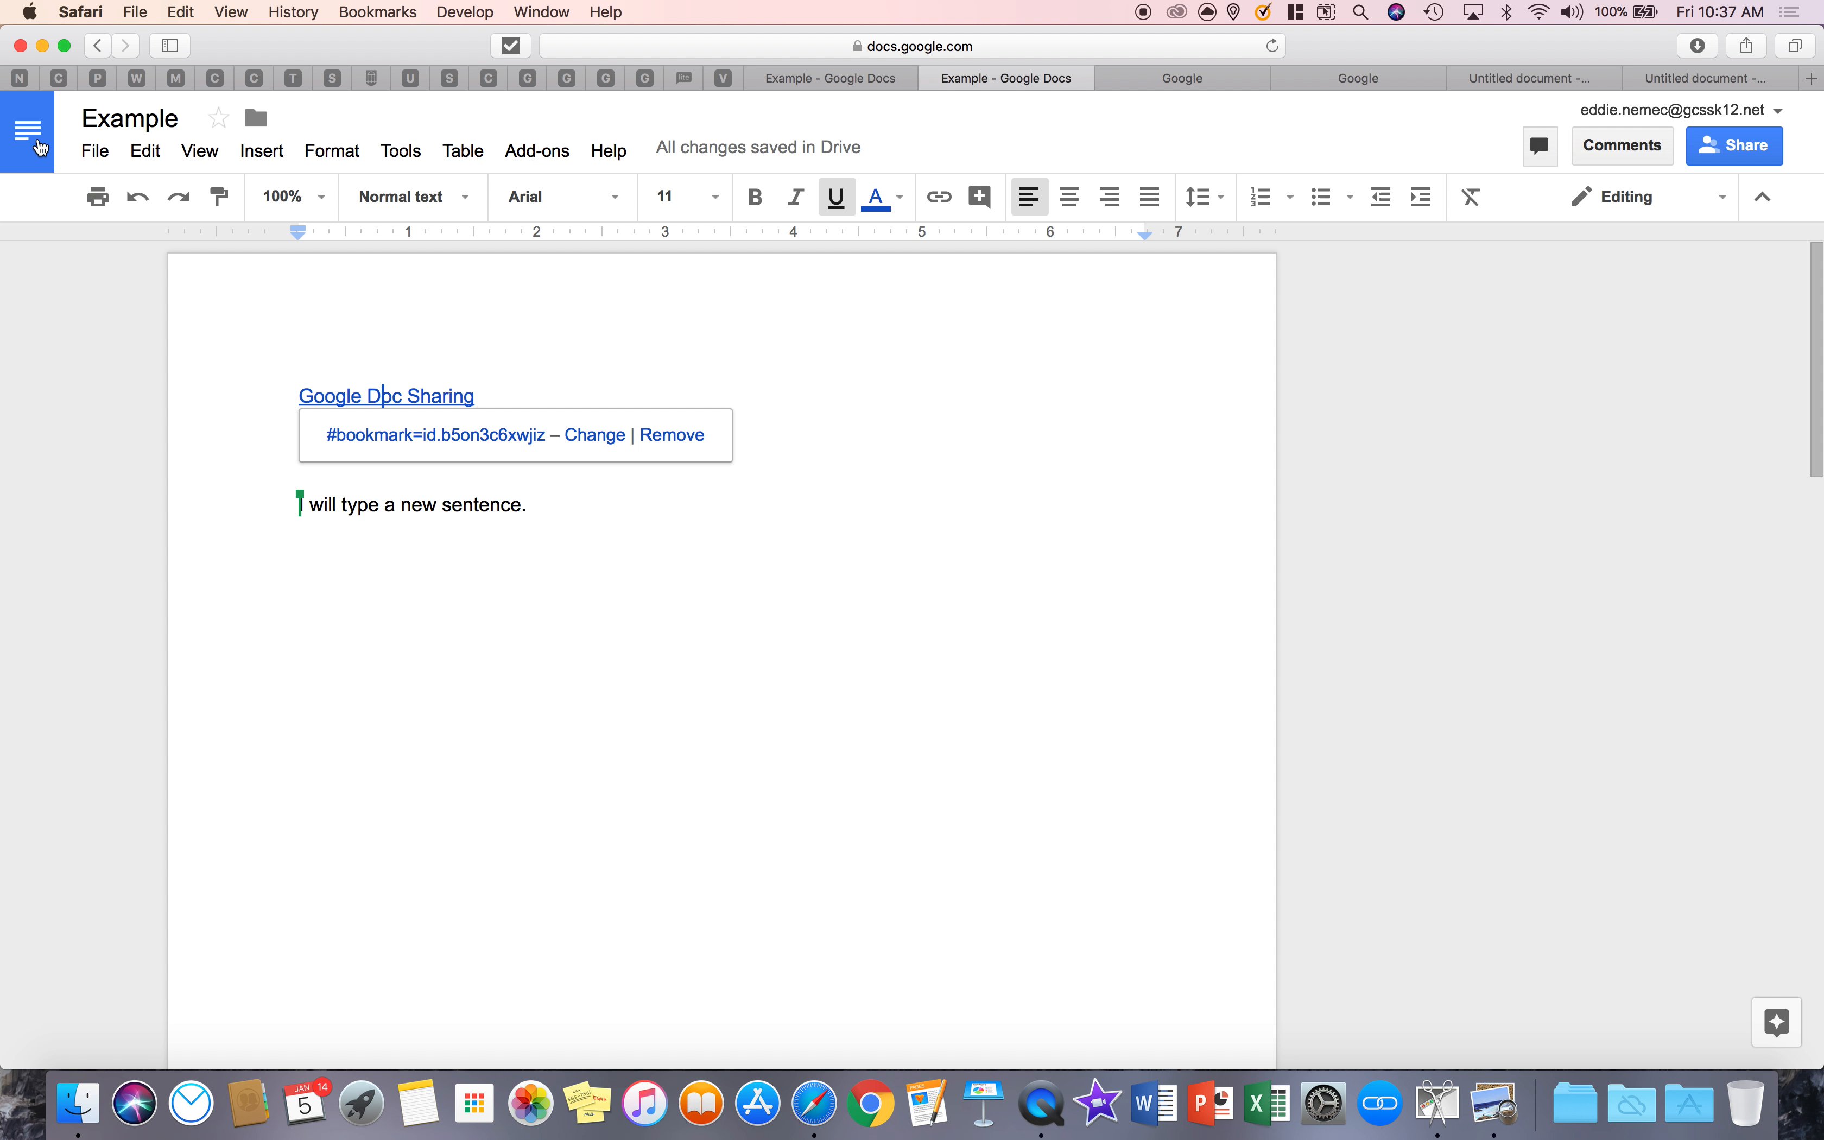
- View the available download formats and the embed option for publishing to the web, and close the dialog without publishing
click(83, 154)
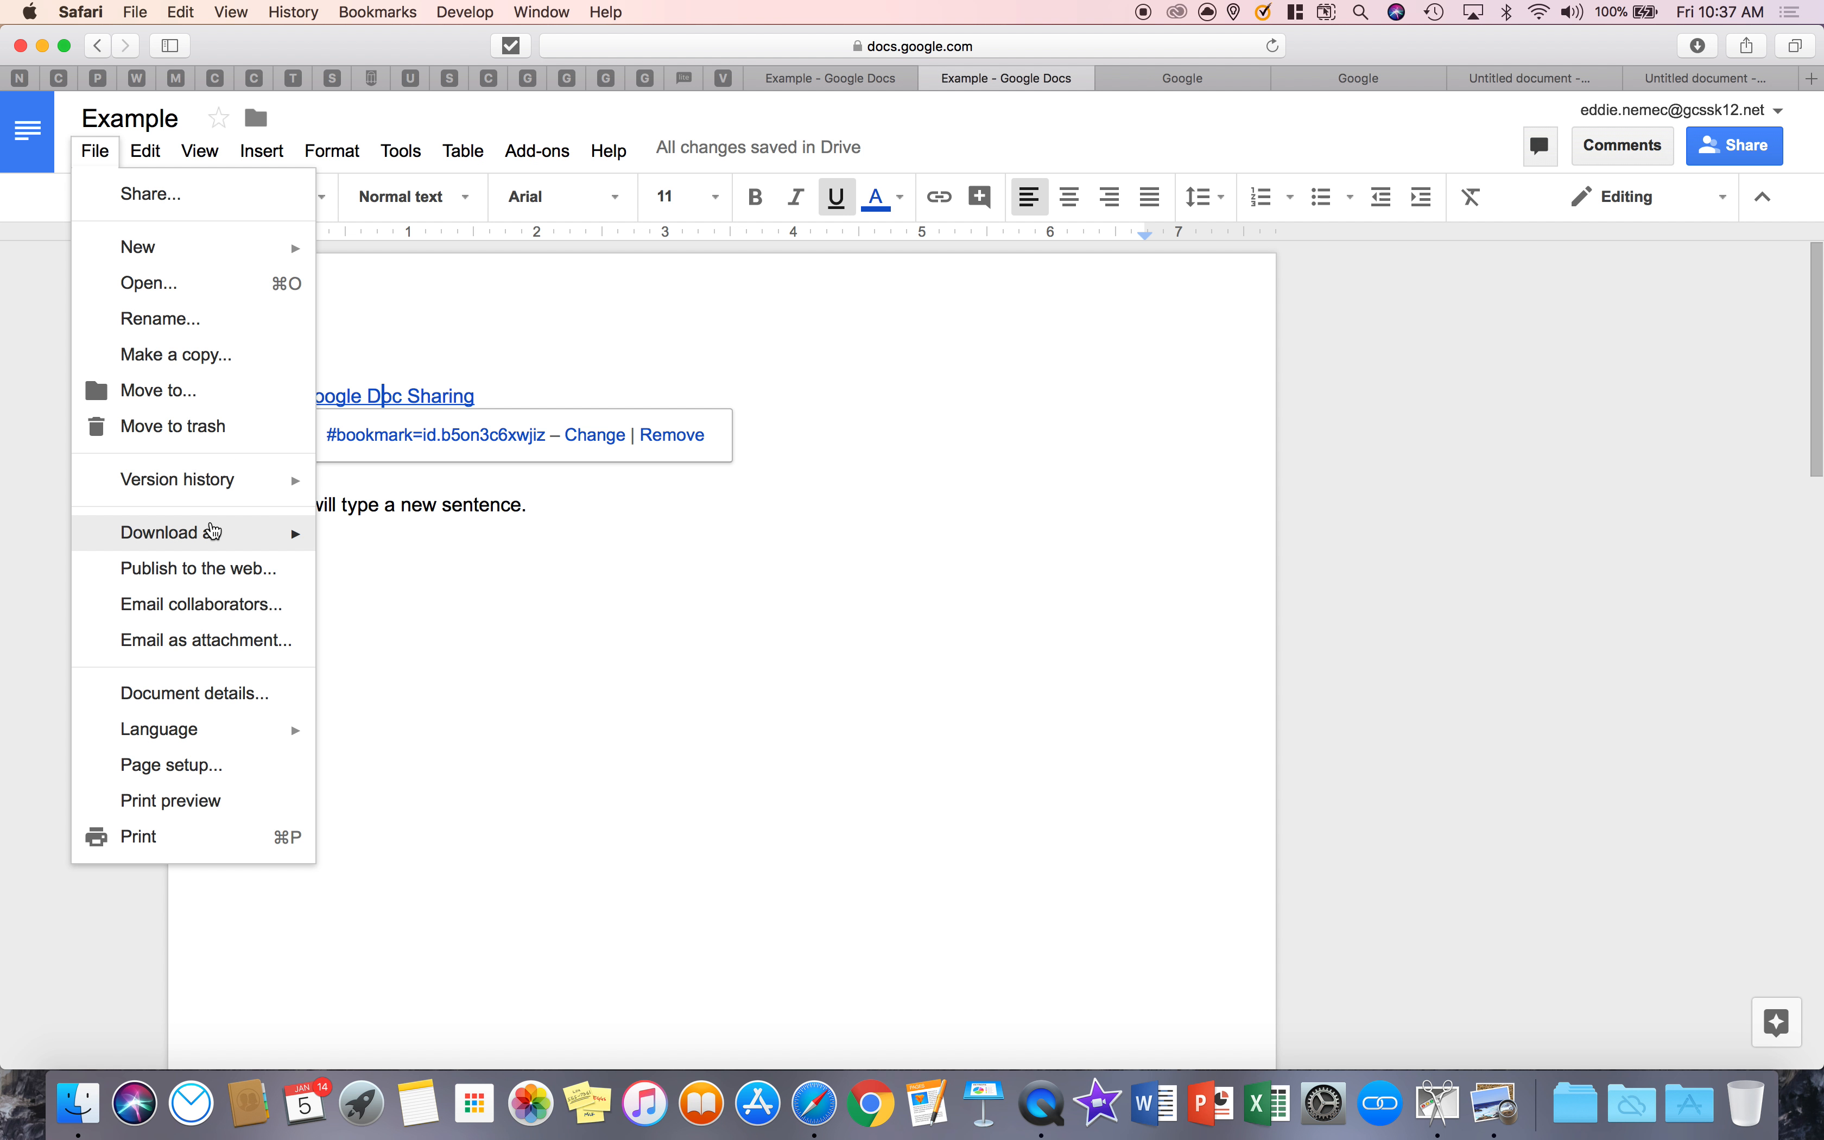
mouse_move(280, 537)
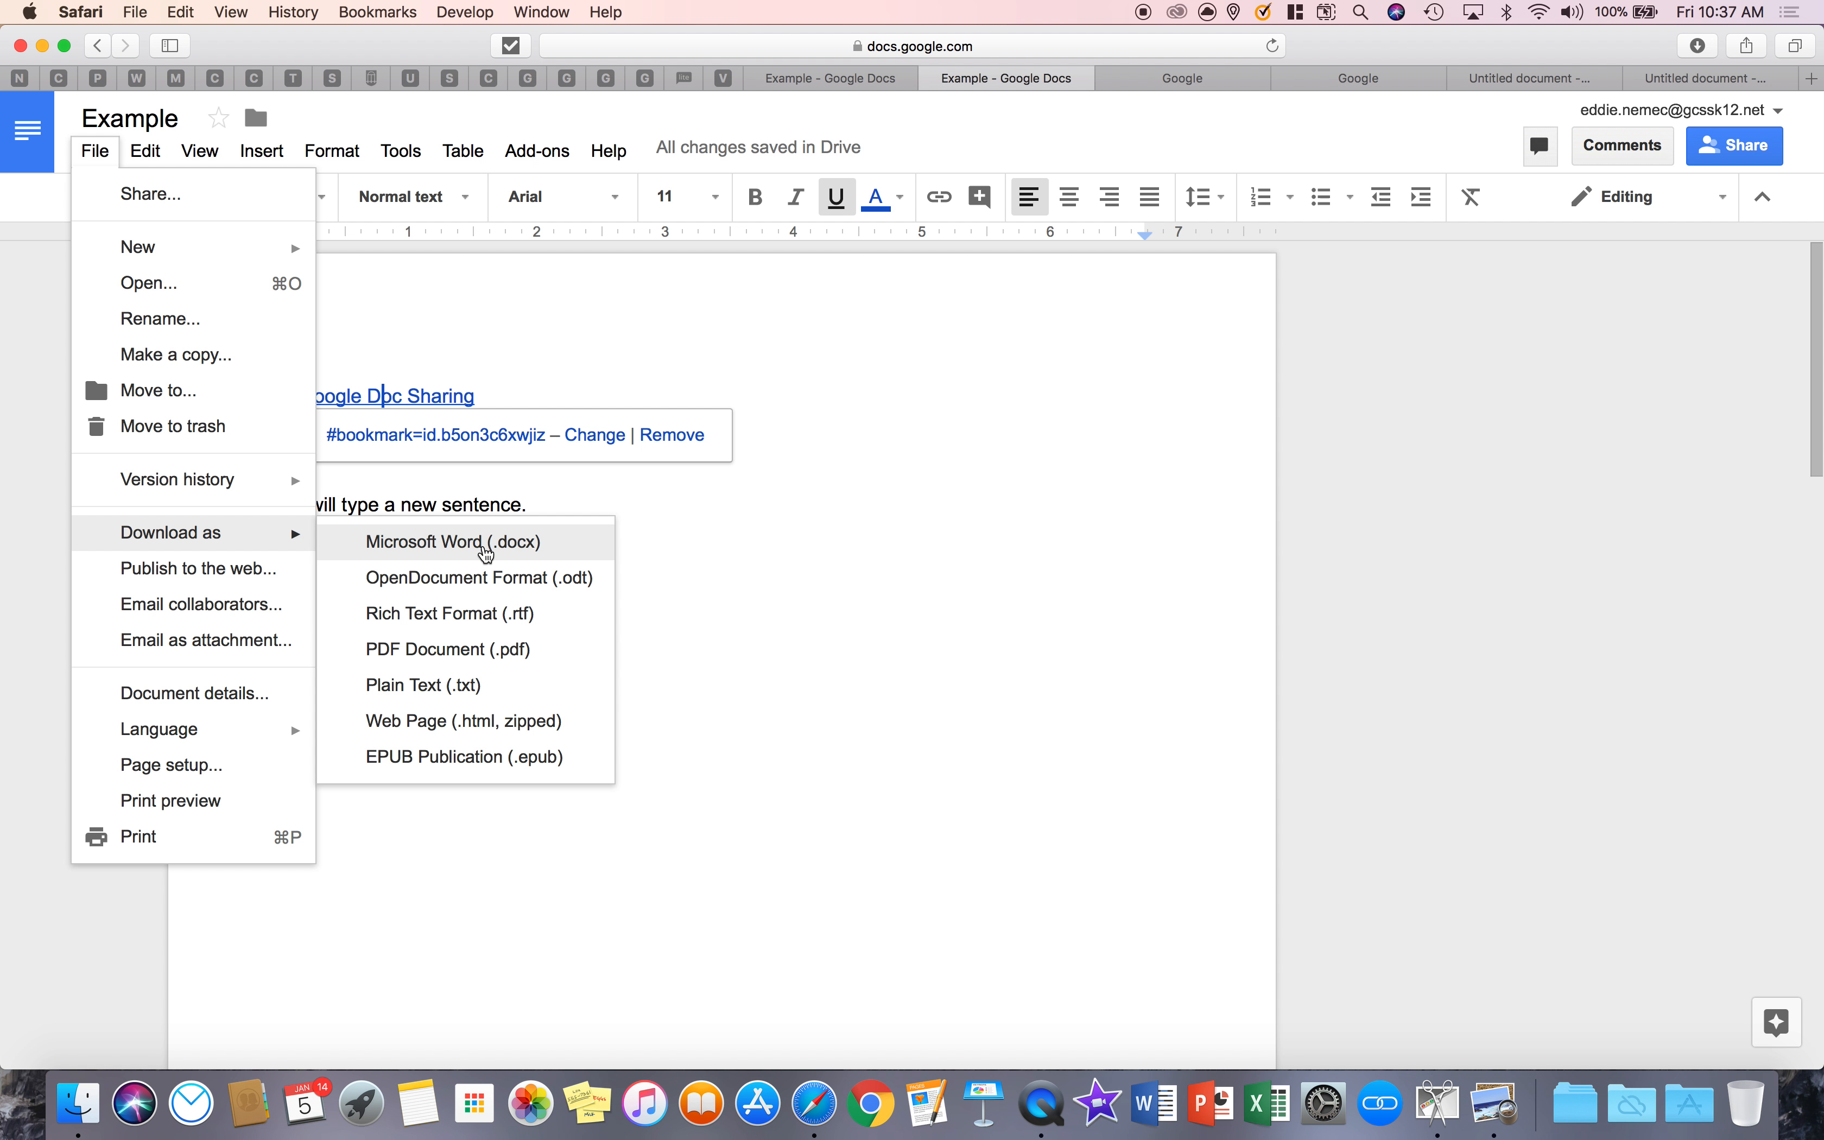
click(209, 585)
click(674, 573)
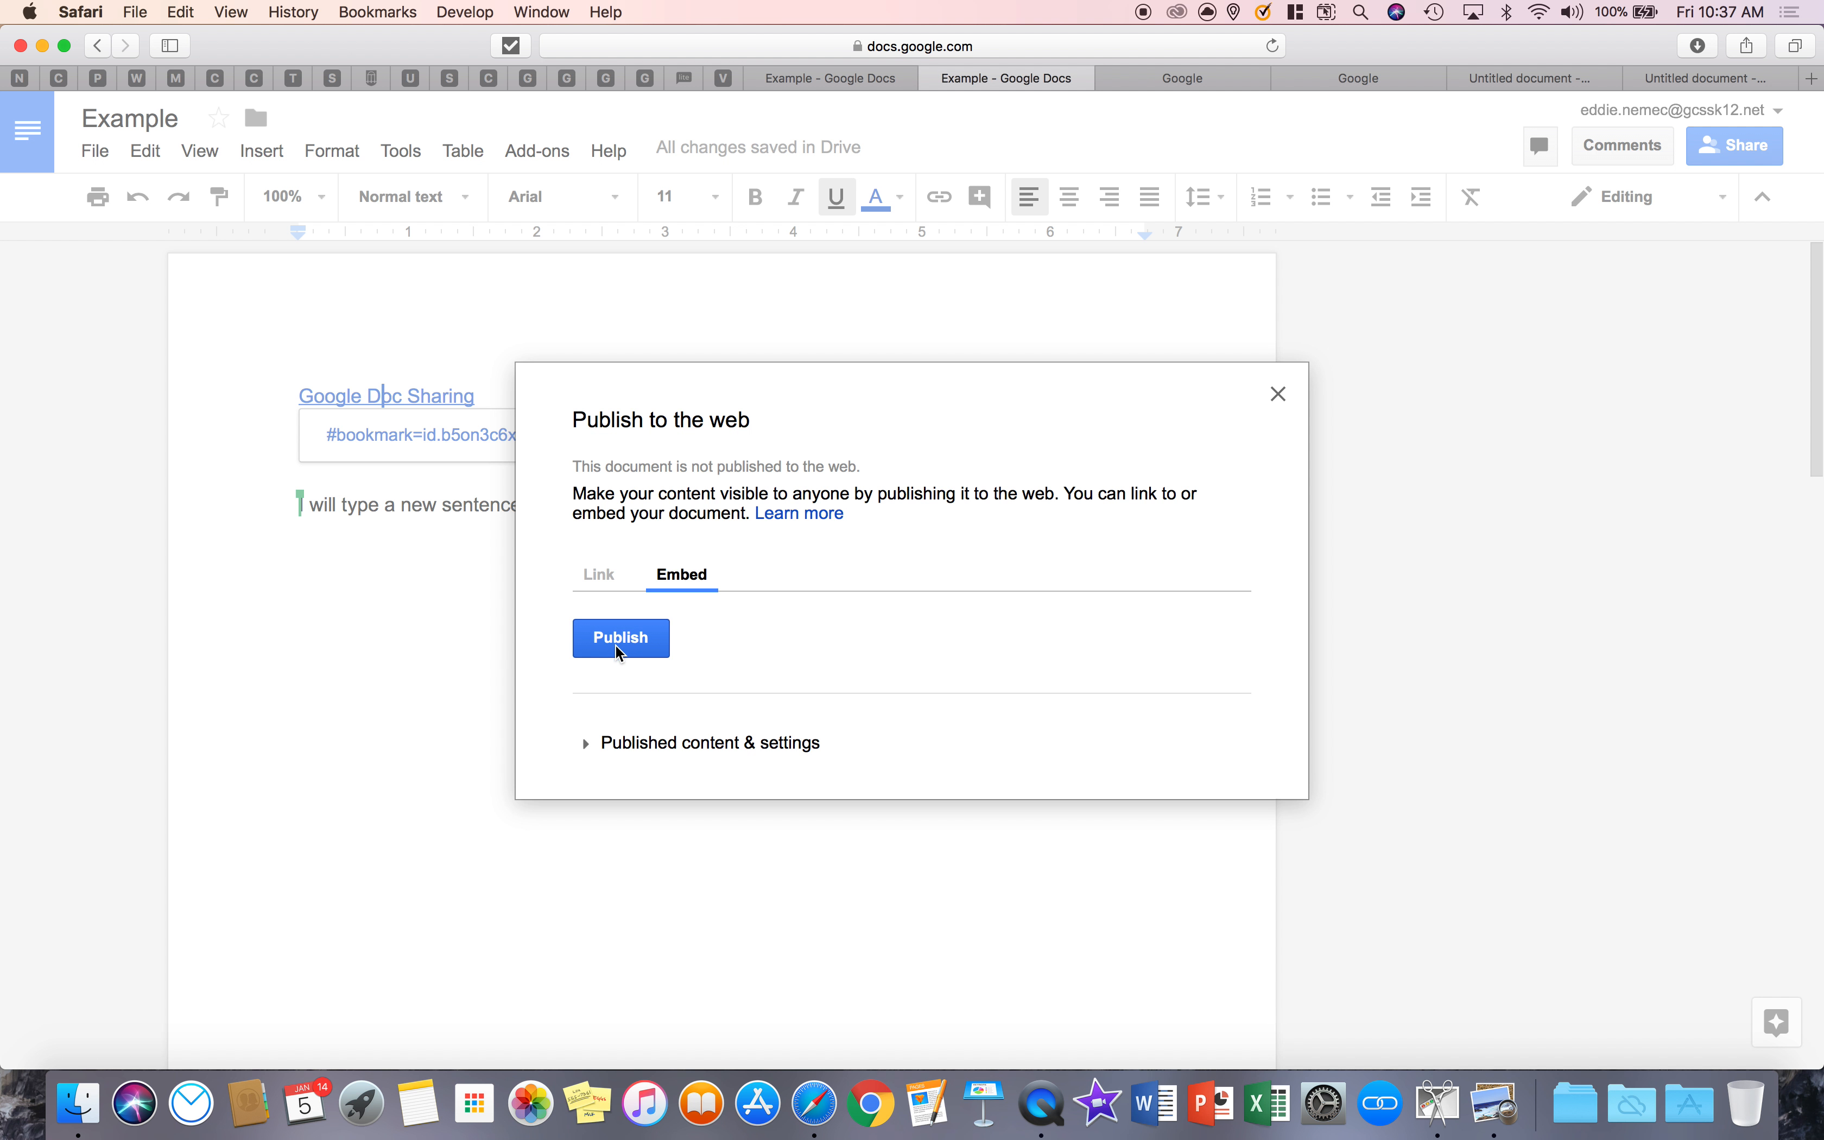
click(1278, 393)
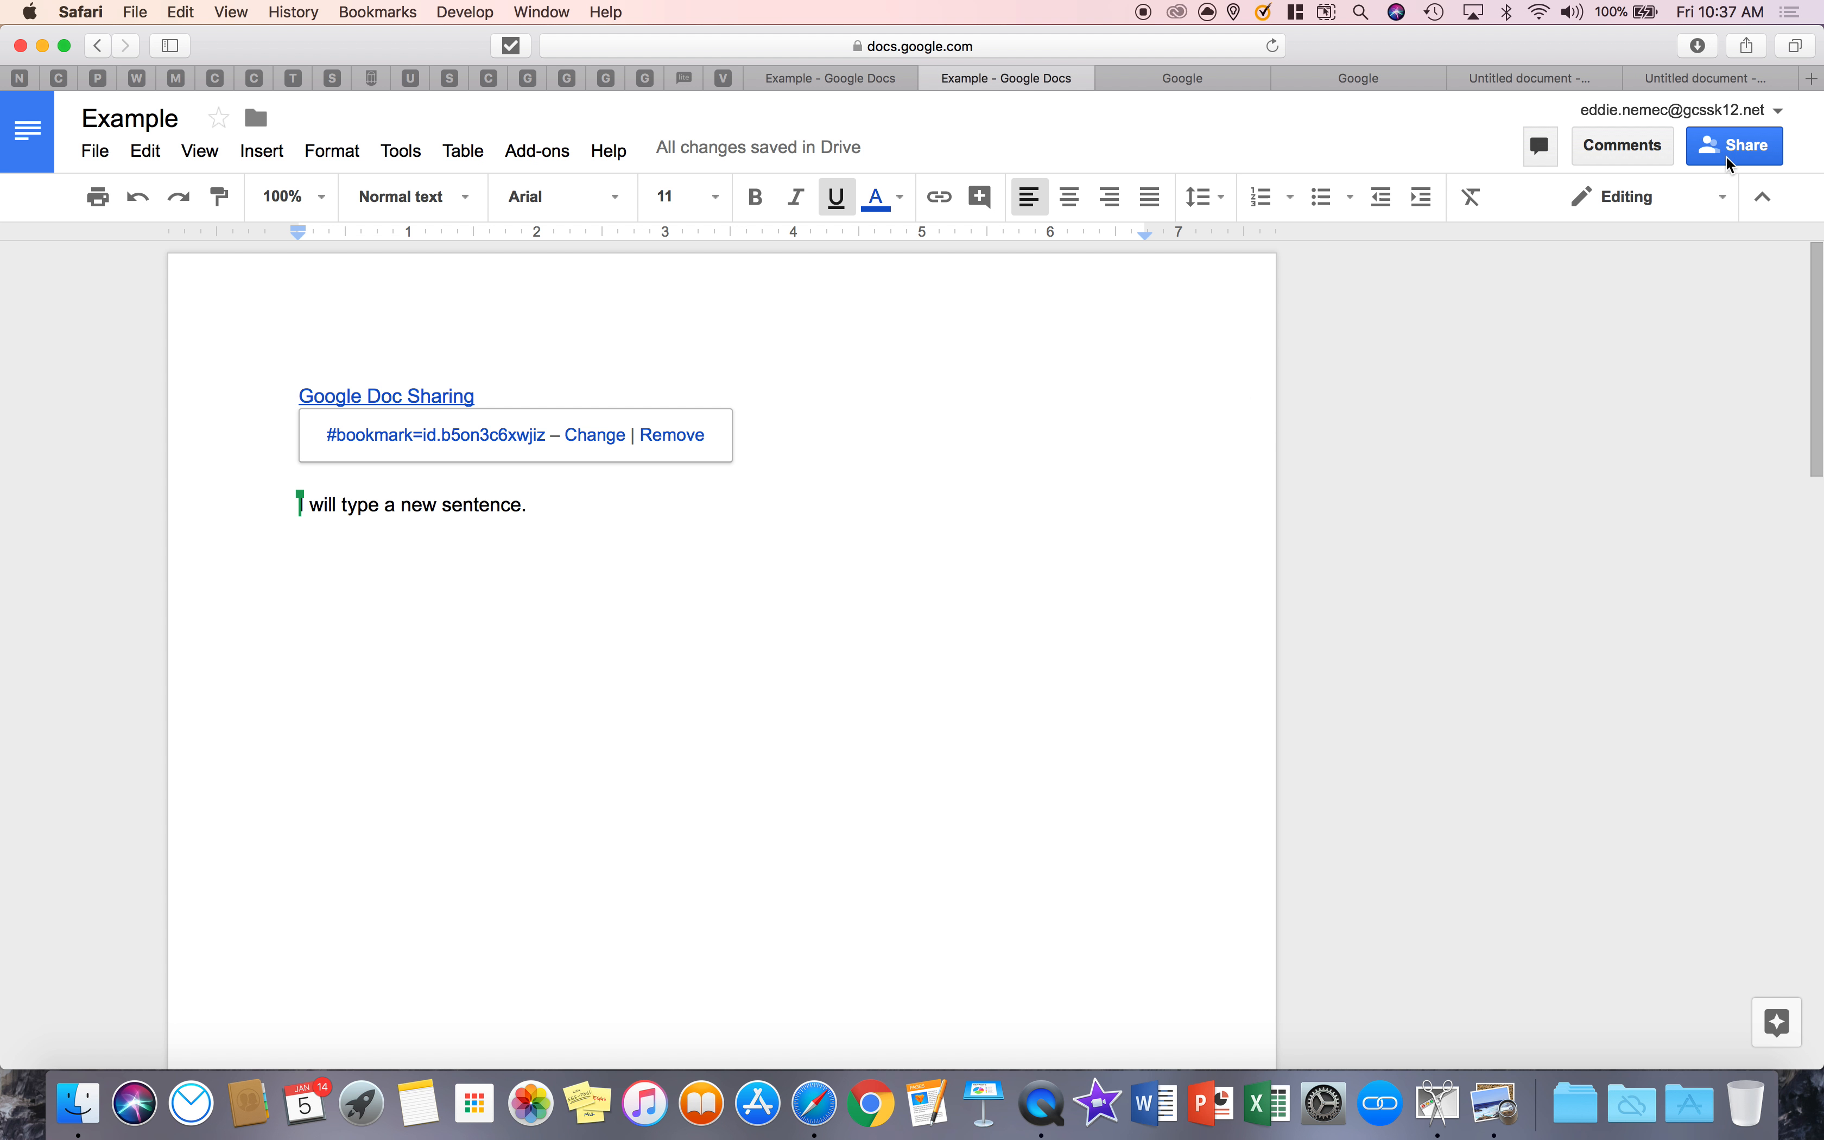
- Examine the message form for emailing the document's collaborators and cancel it without sending
click(105, 150)
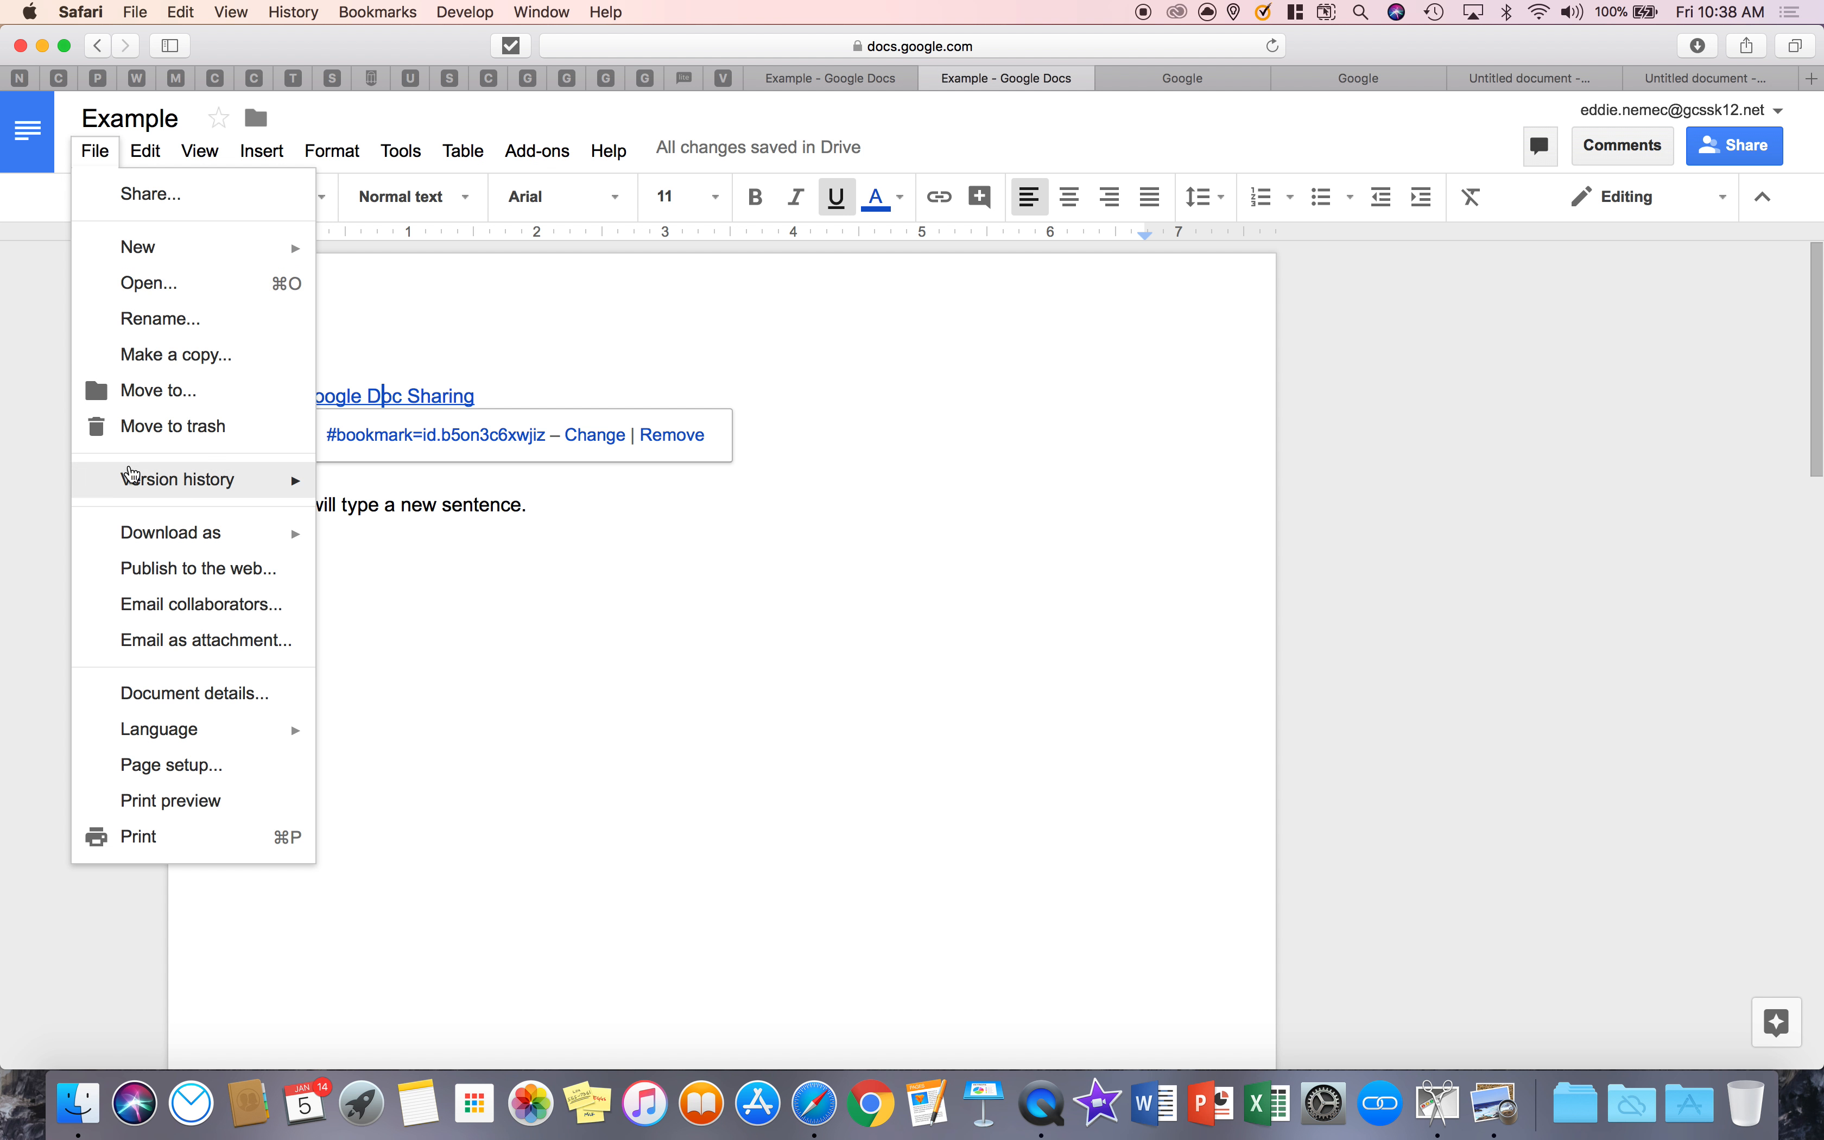
click(166, 607)
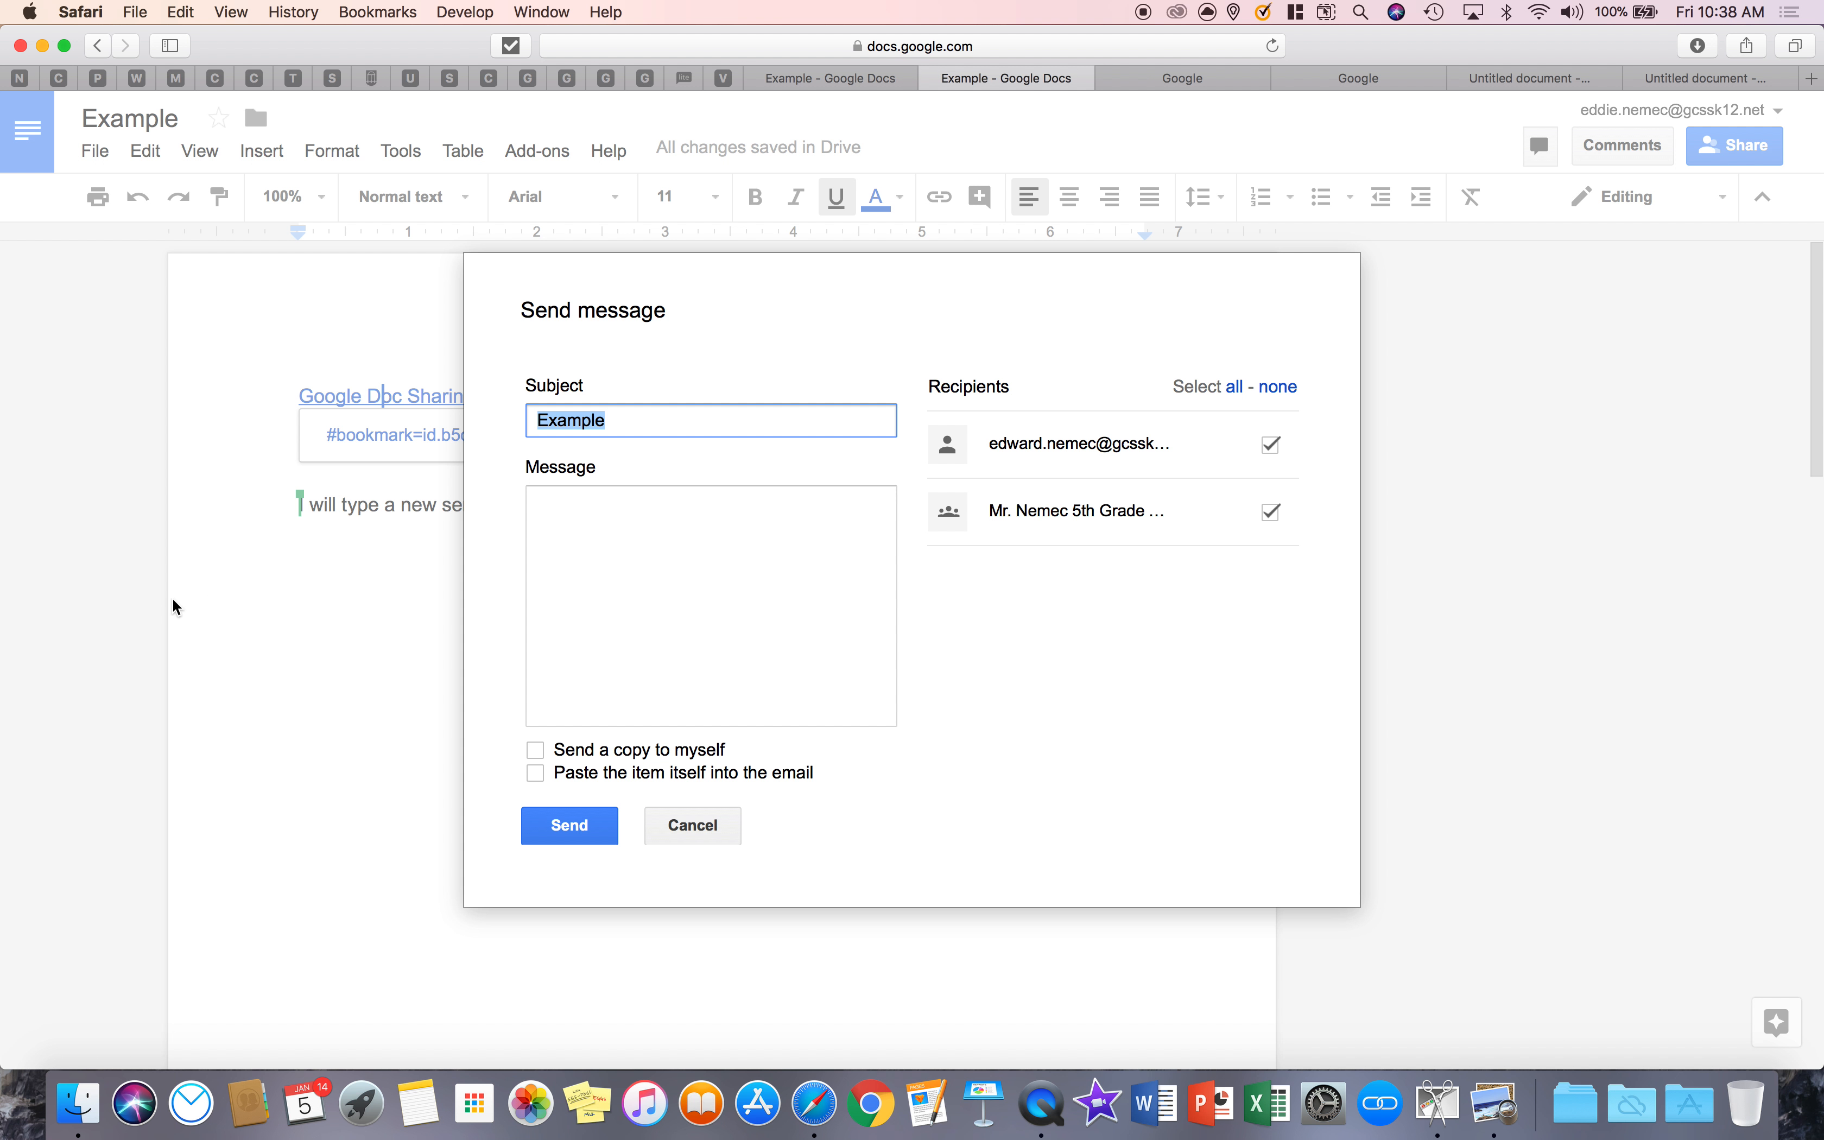
click(721, 601)
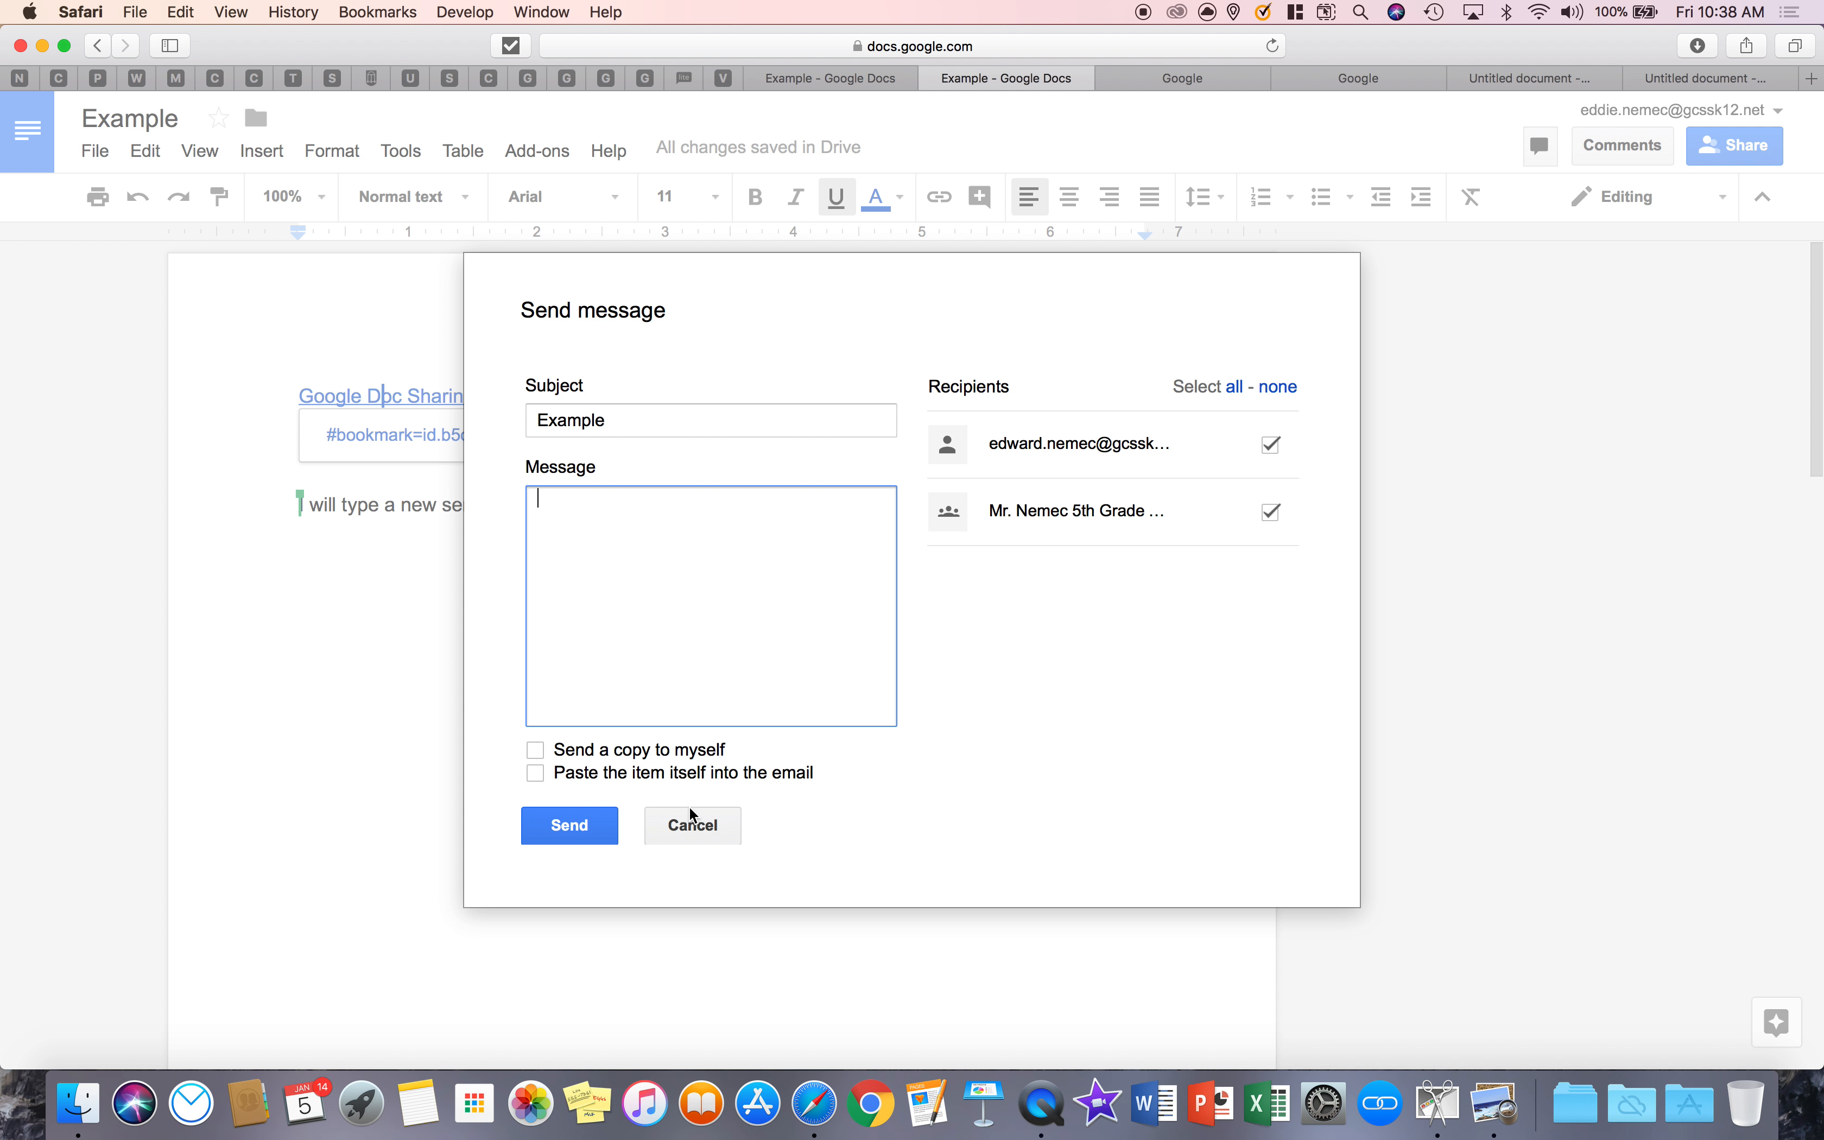
click(695, 826)
- Add a recipient's email address in the email-as-attachment form, view the available attachment formats, and cancel without sending
click(89, 160)
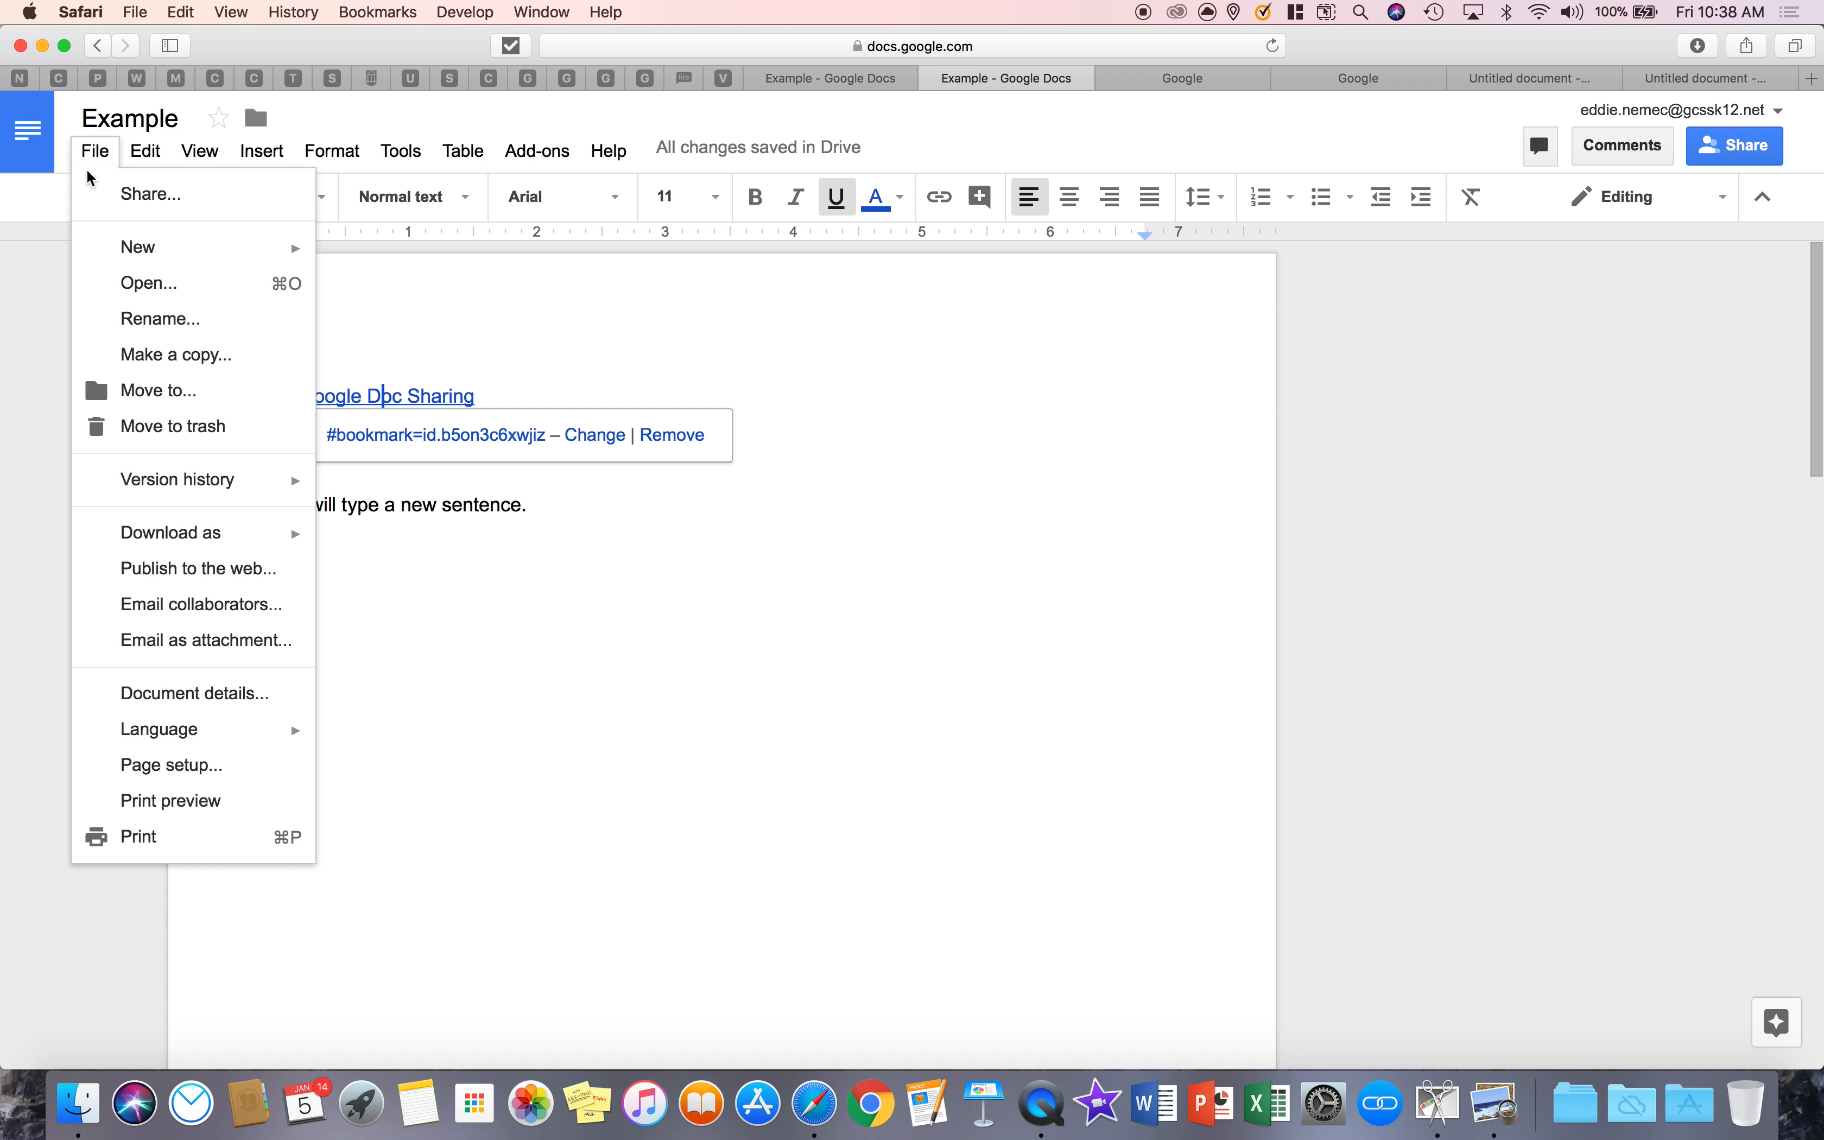
click(181, 641)
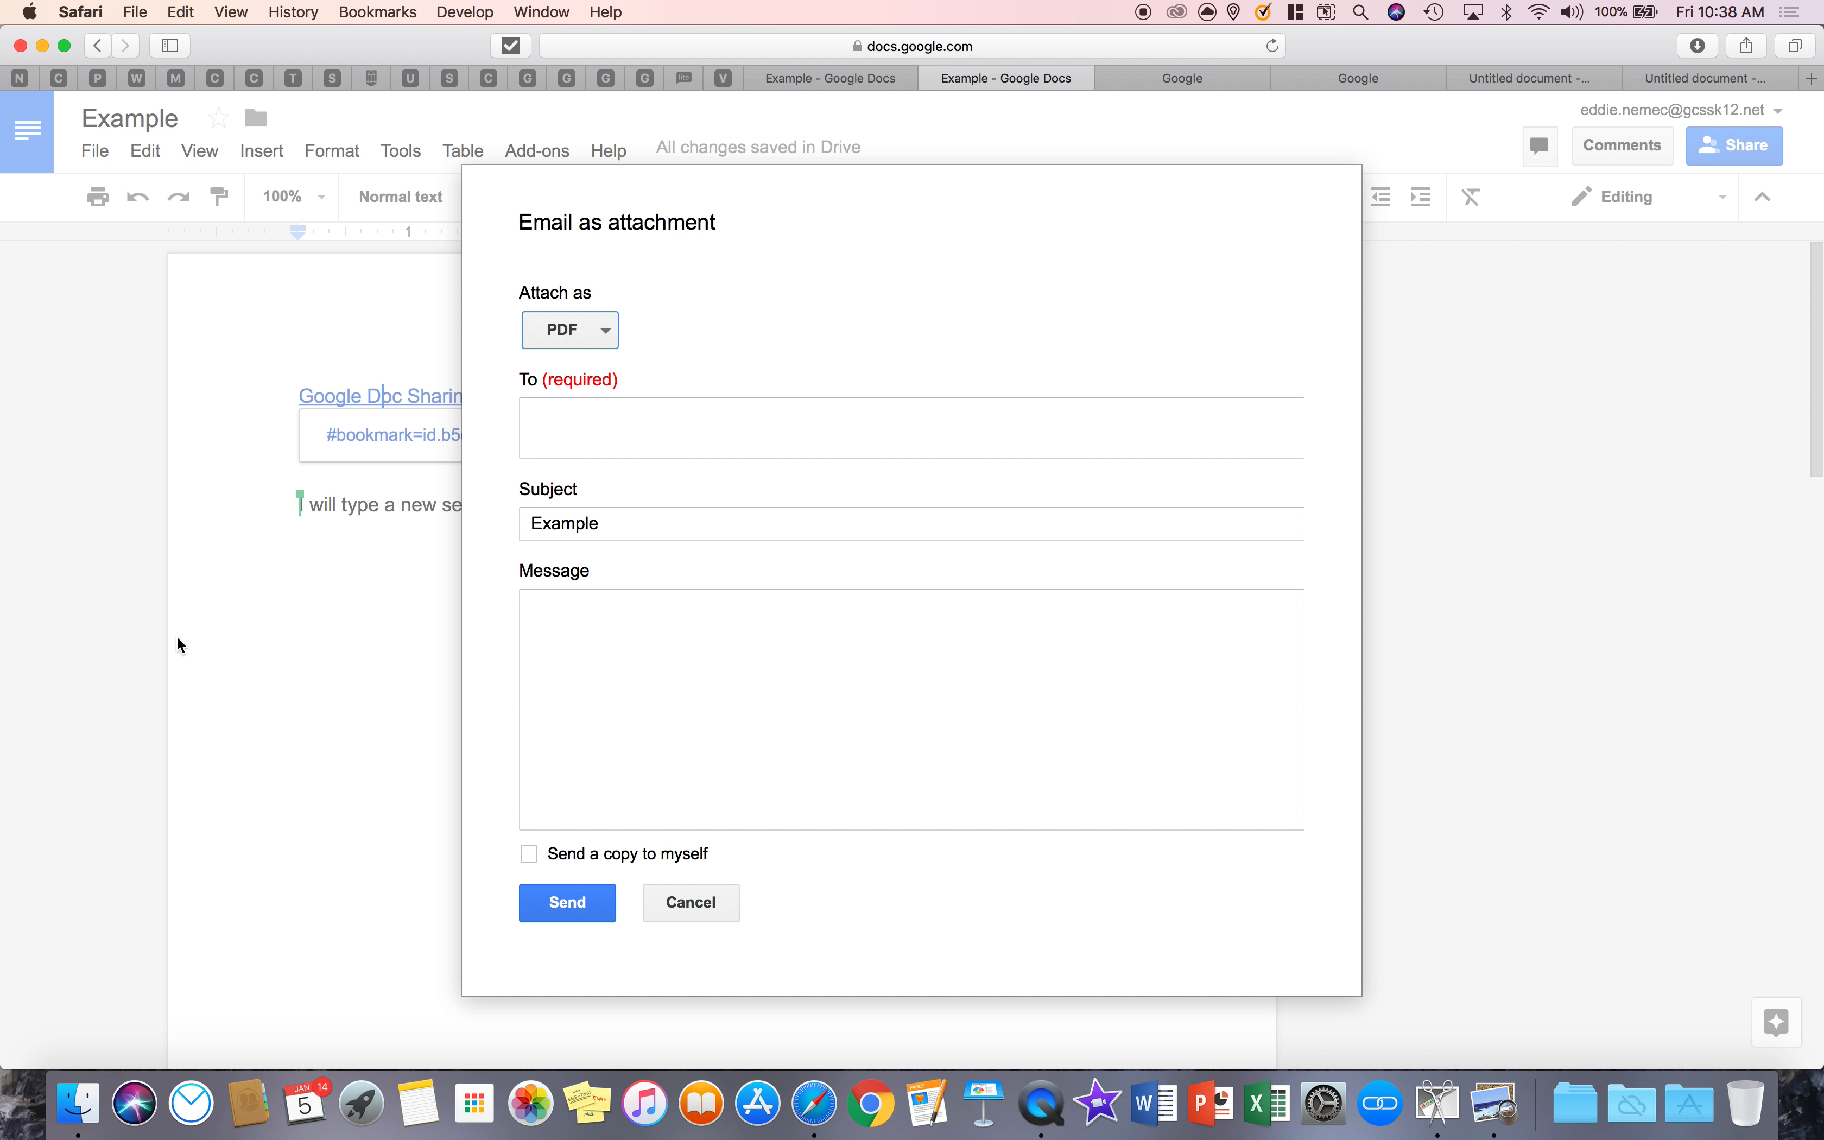
click(553, 415)
text(edwar)
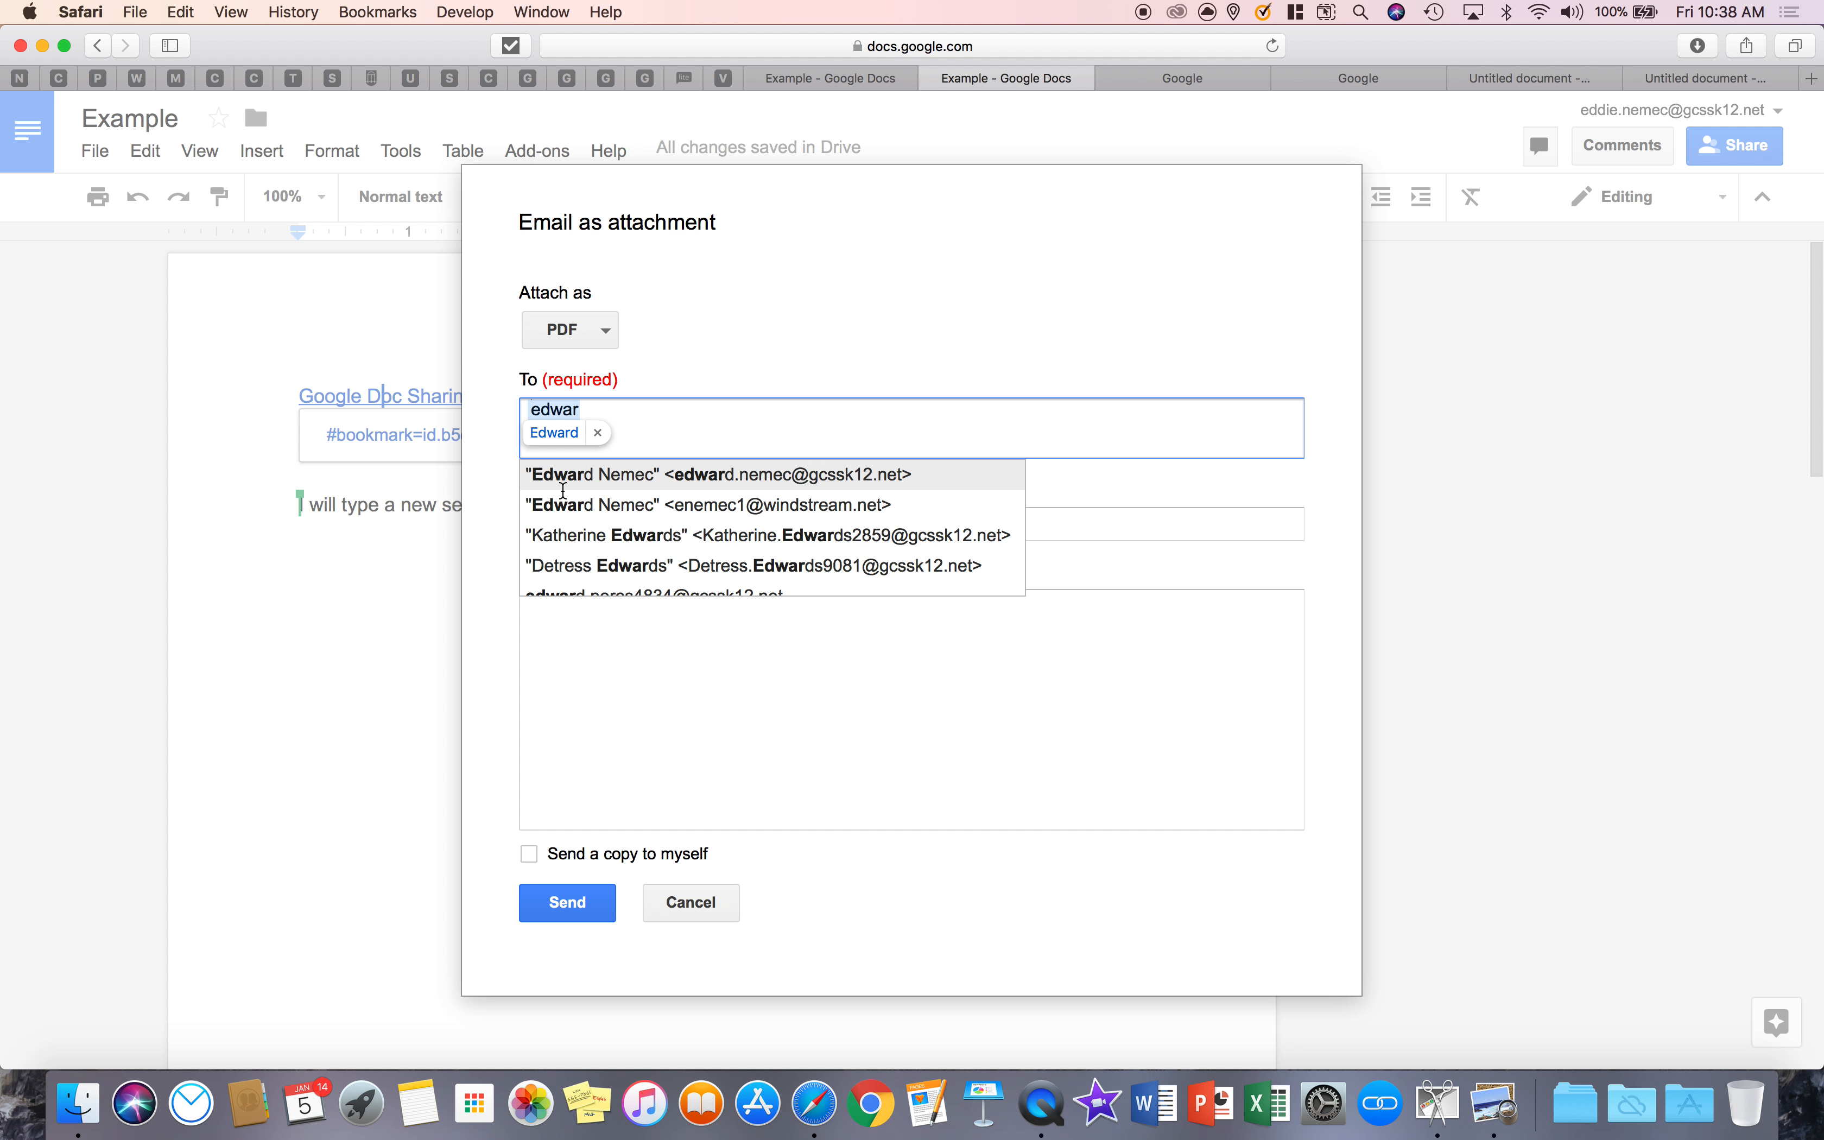
click(592, 483)
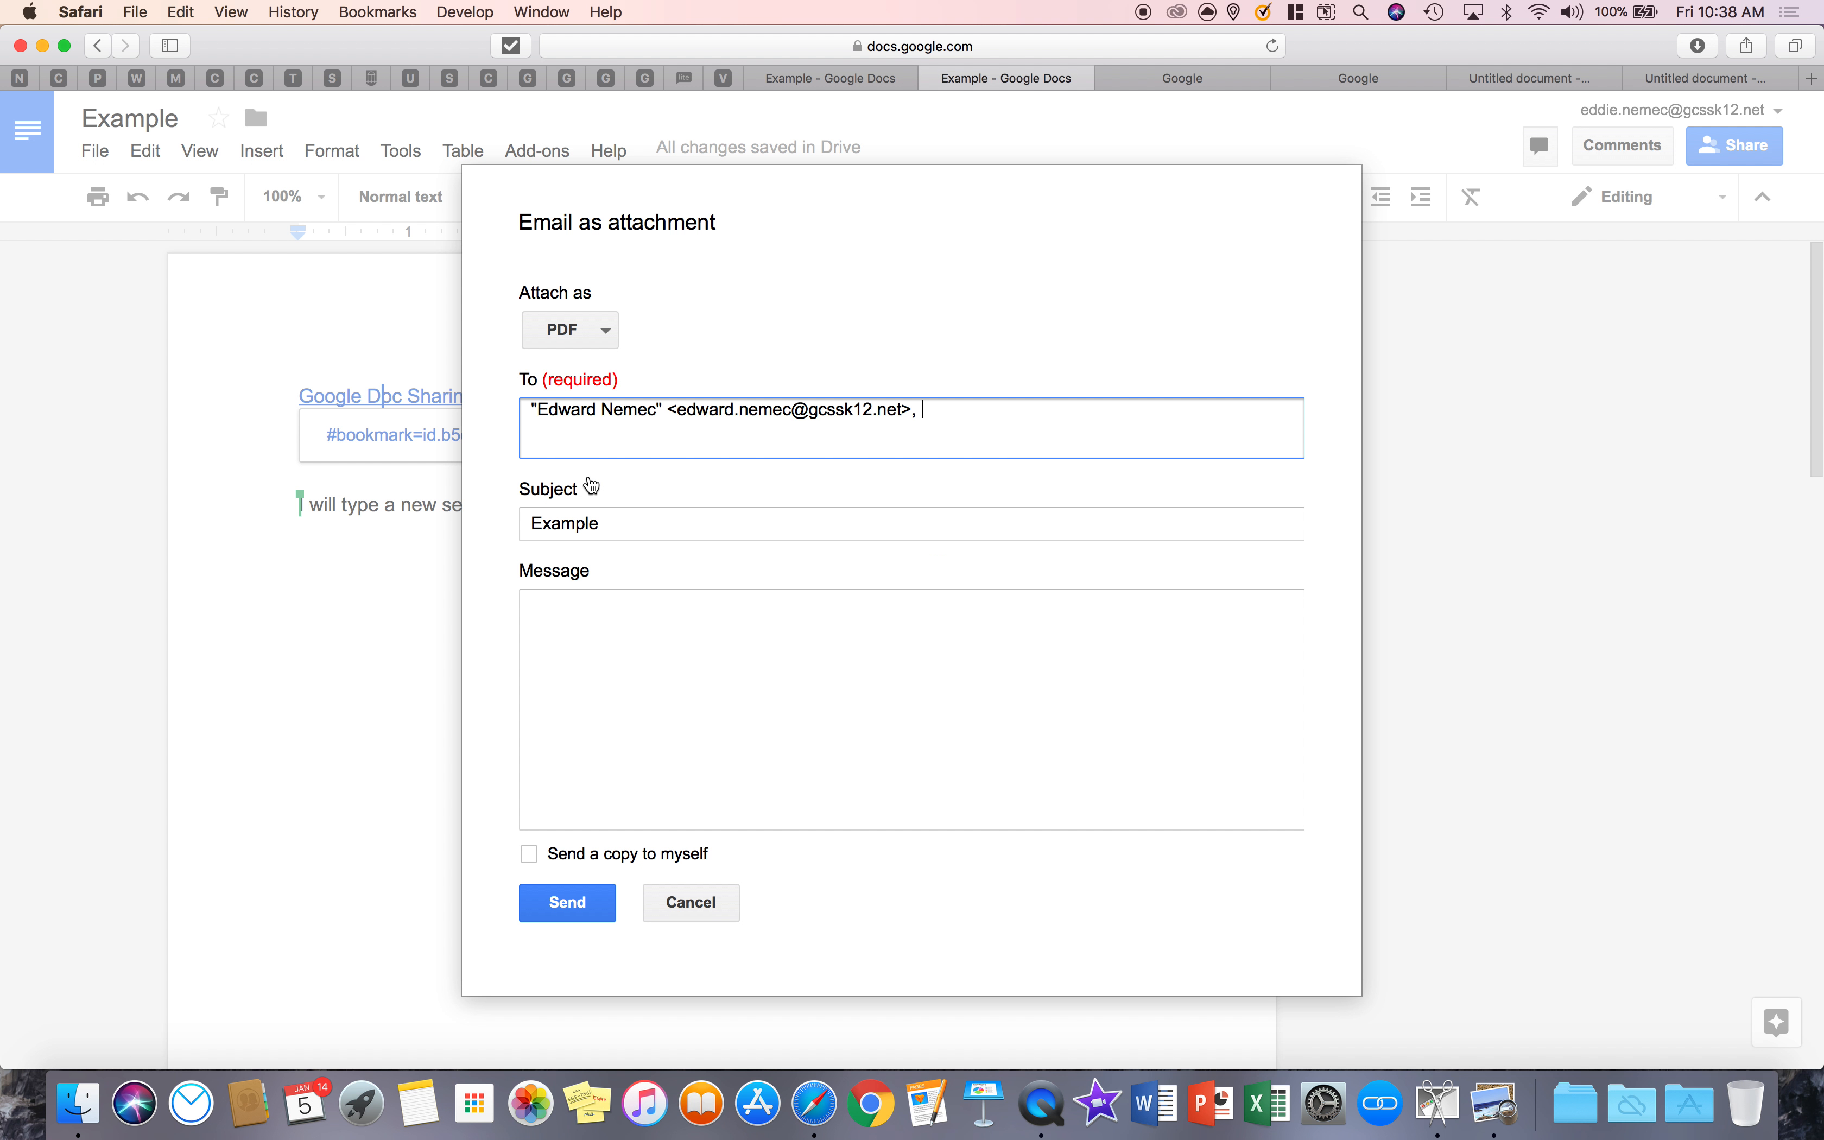
click(576, 343)
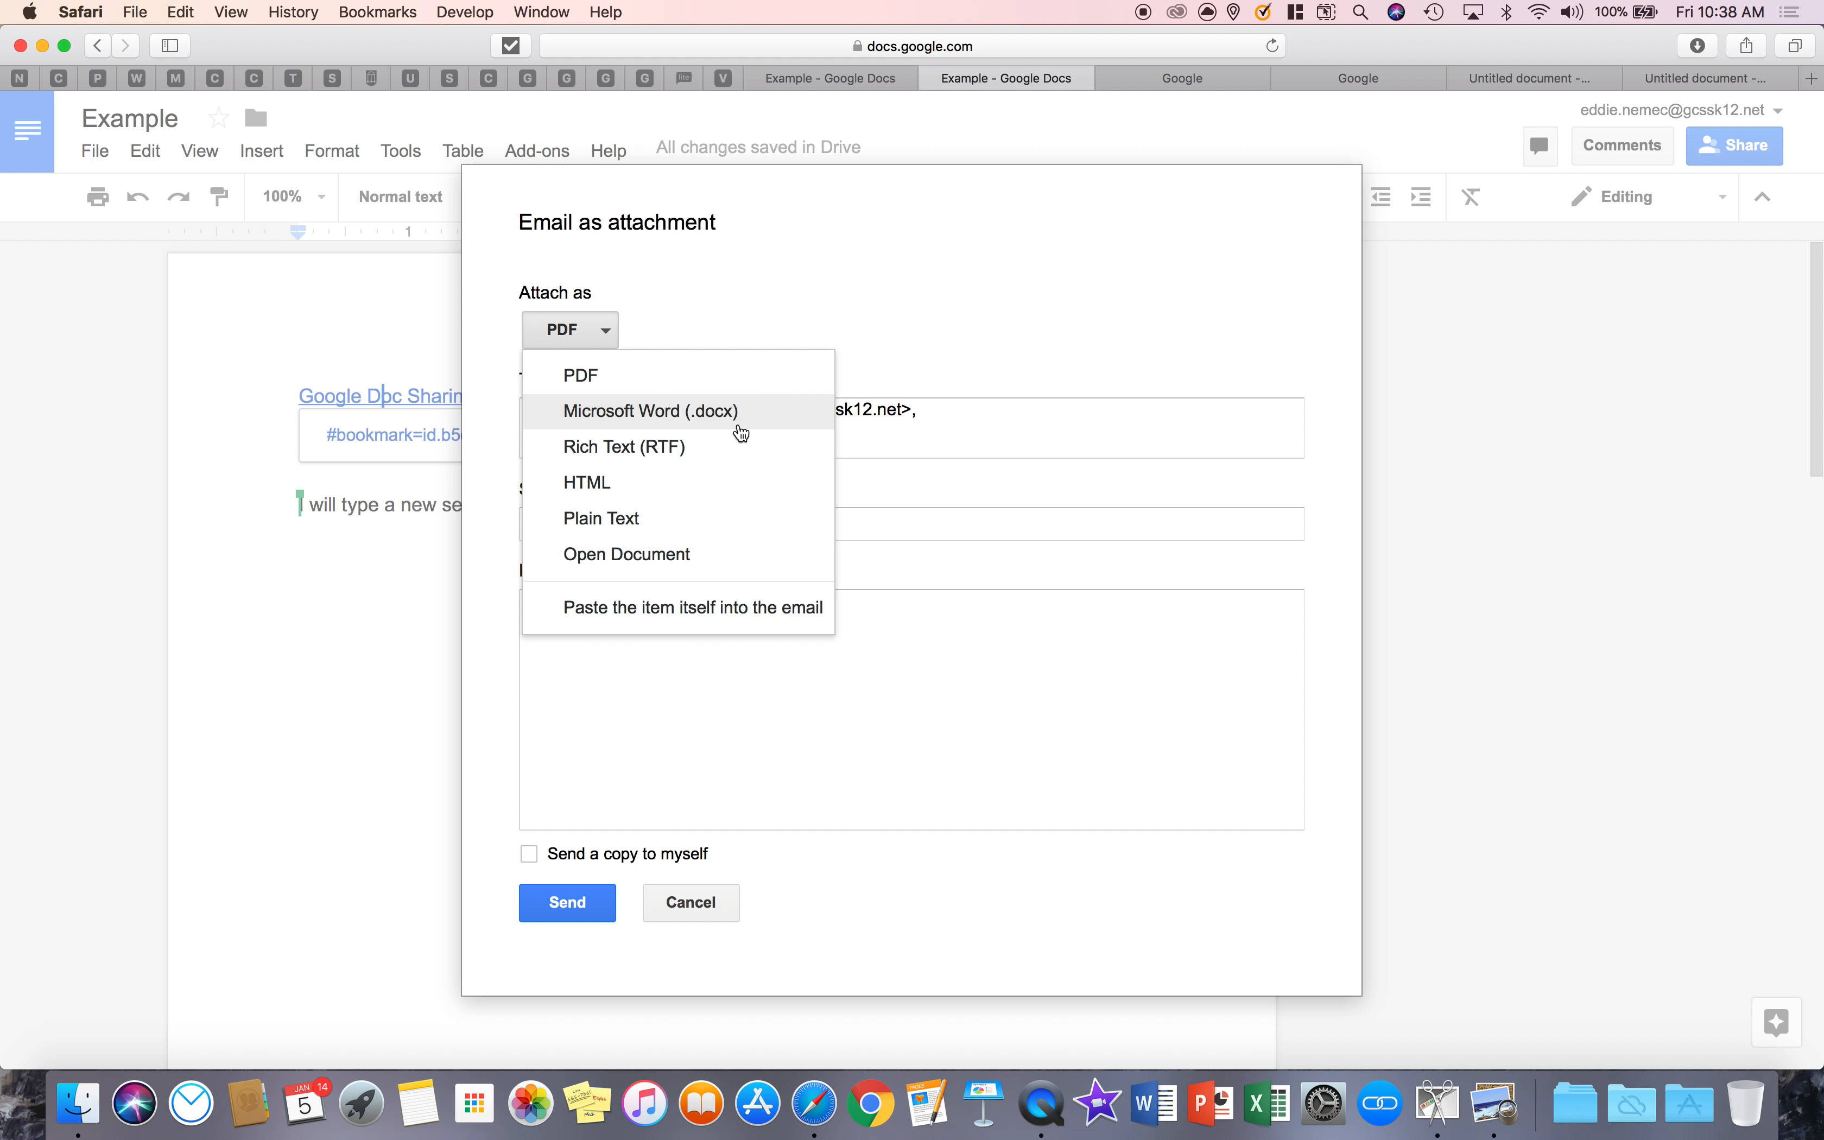
click(328, 764)
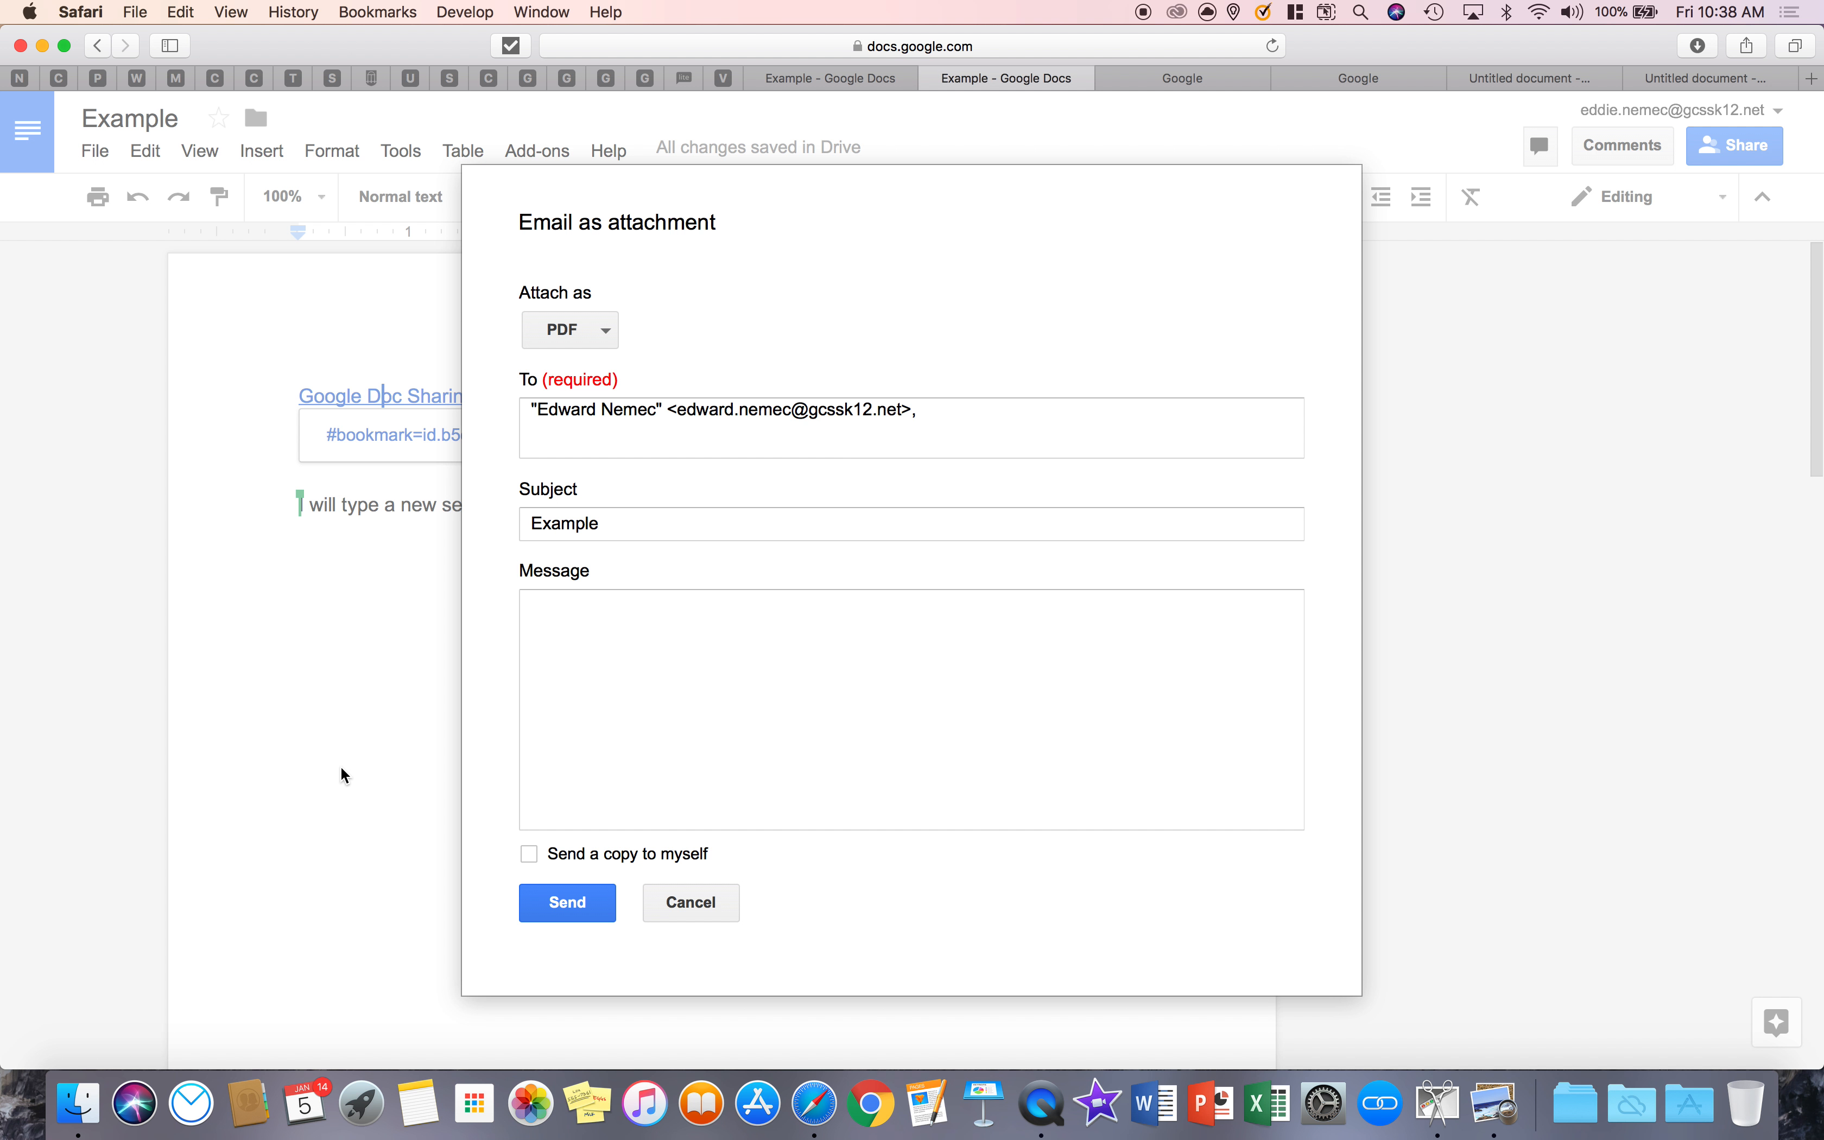
click(689, 909)
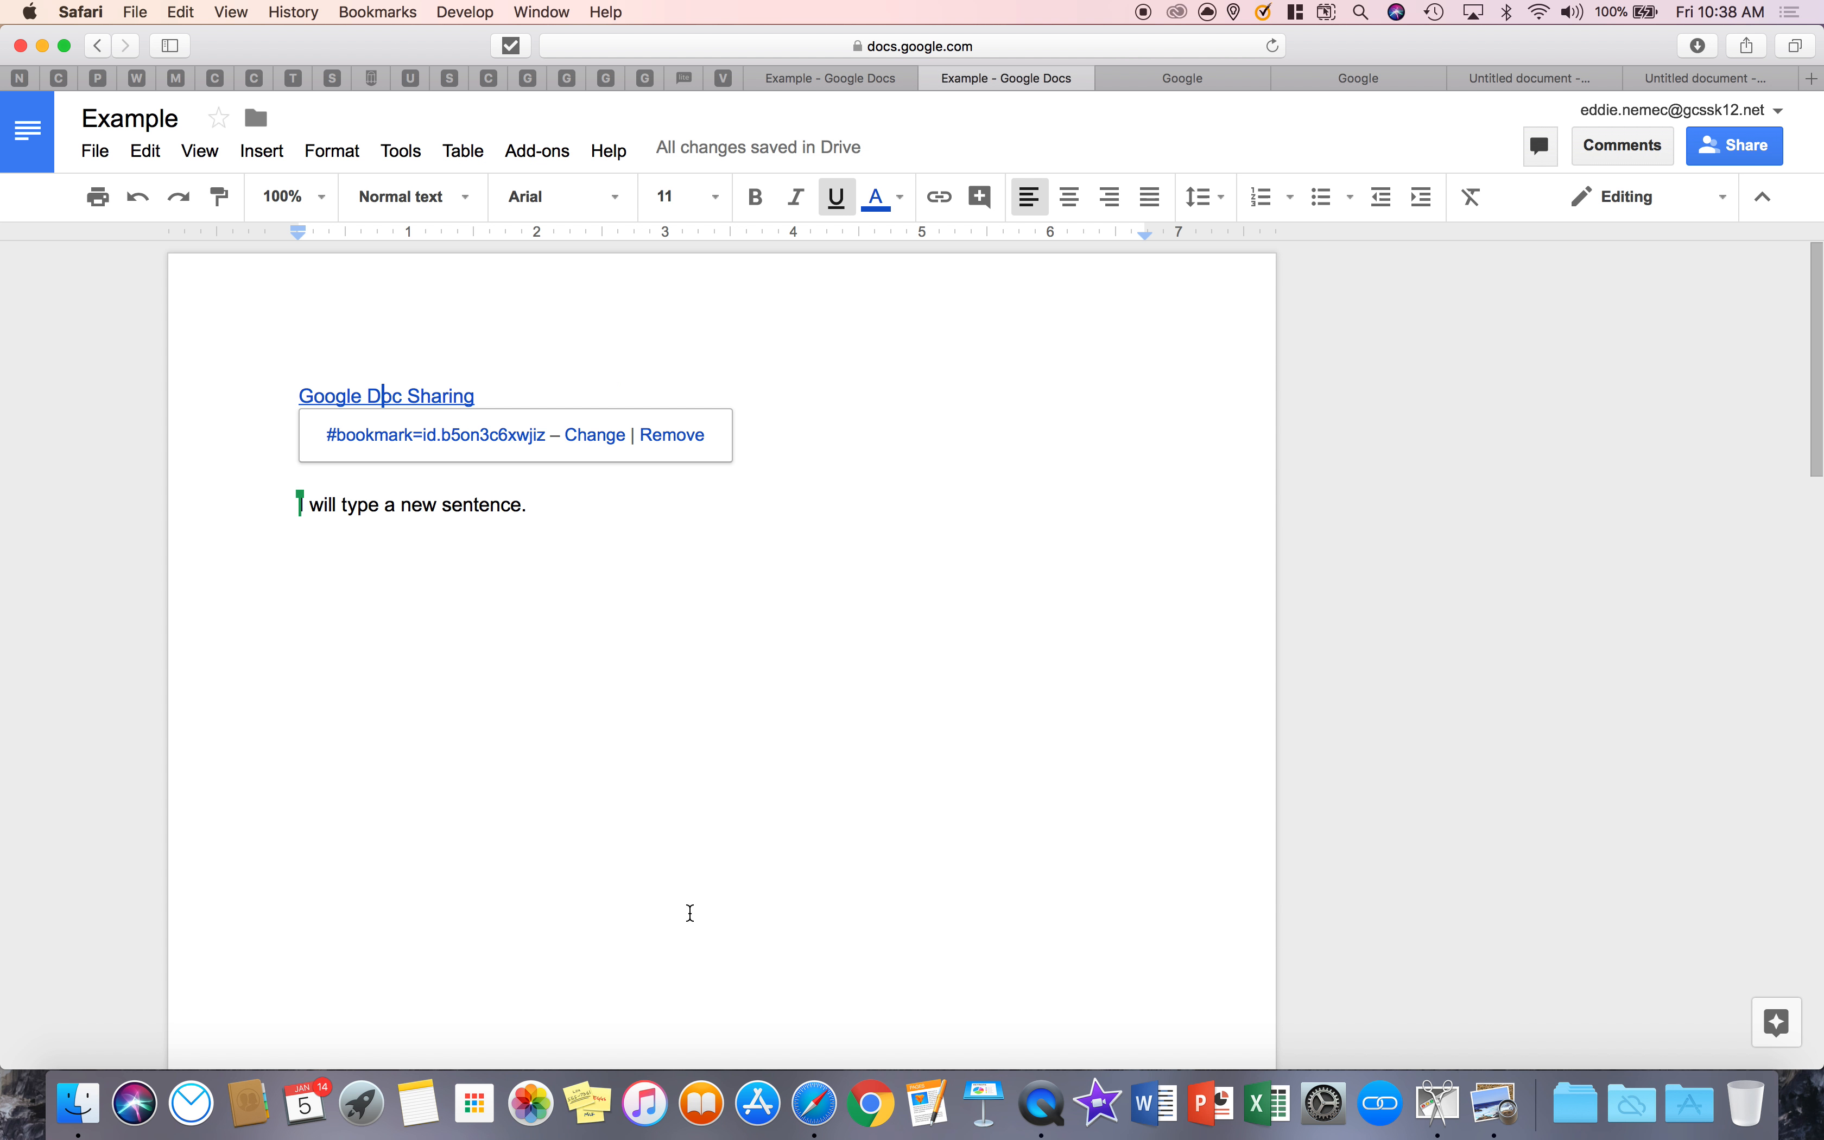
- View the document's location, owner, modification and creation details, and close the details
click(86, 153)
click(196, 694)
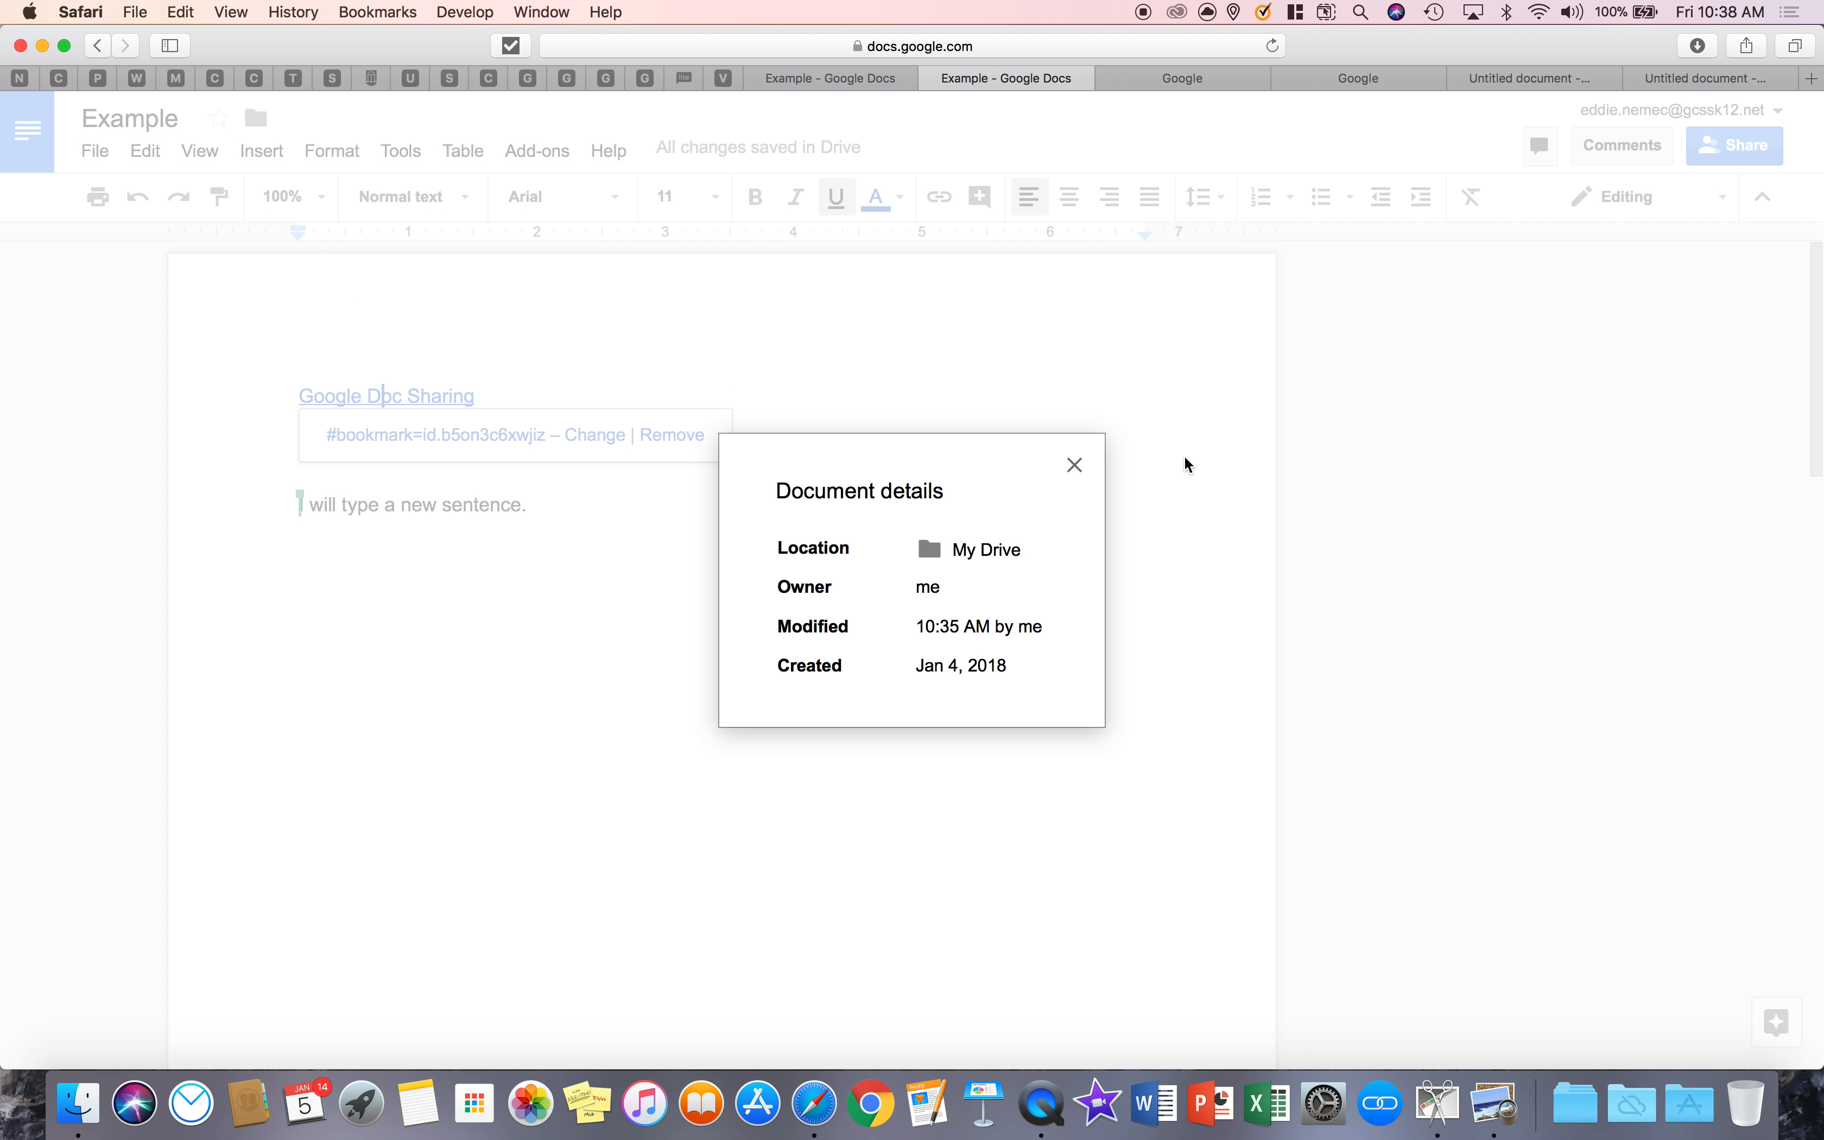
click(1074, 465)
- In the page setup, set the document's top, bottom, left and right margins to .5 inches
click(87, 151)
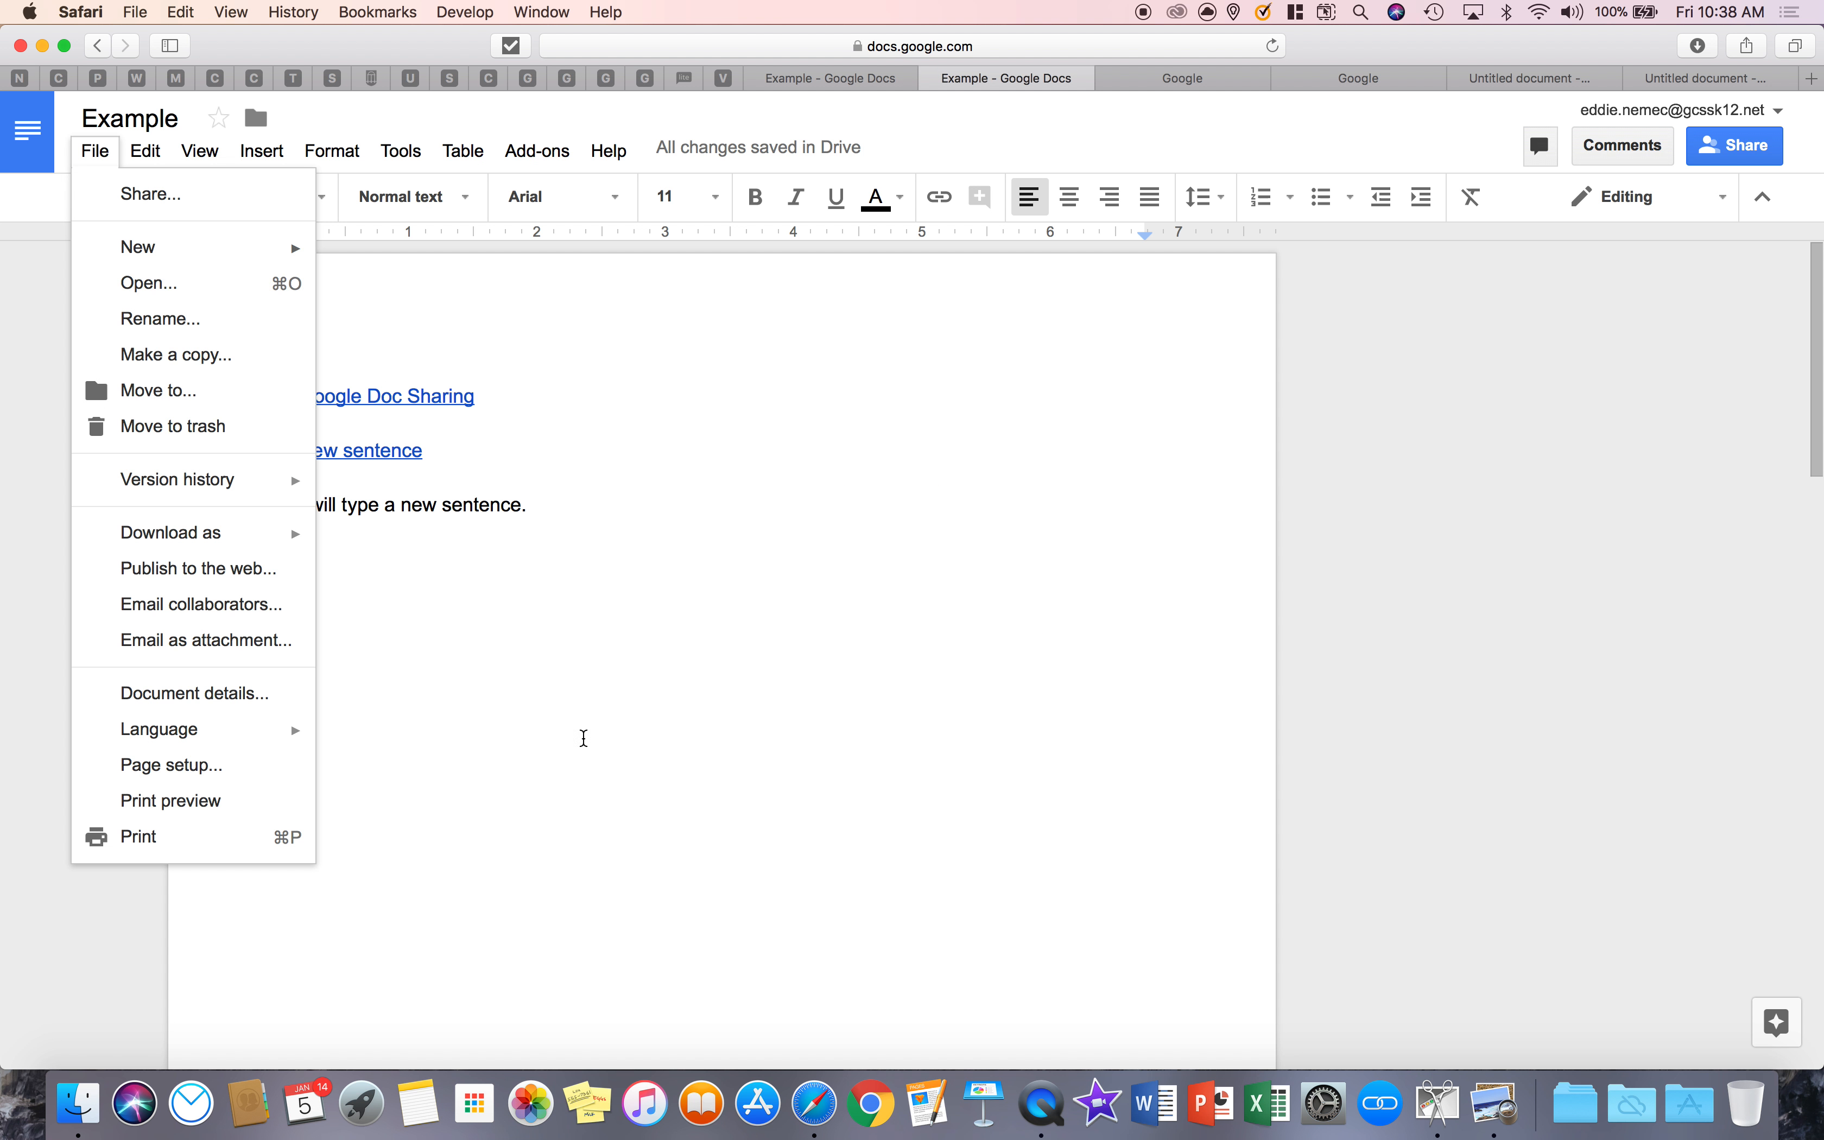
mouse_move(194, 734)
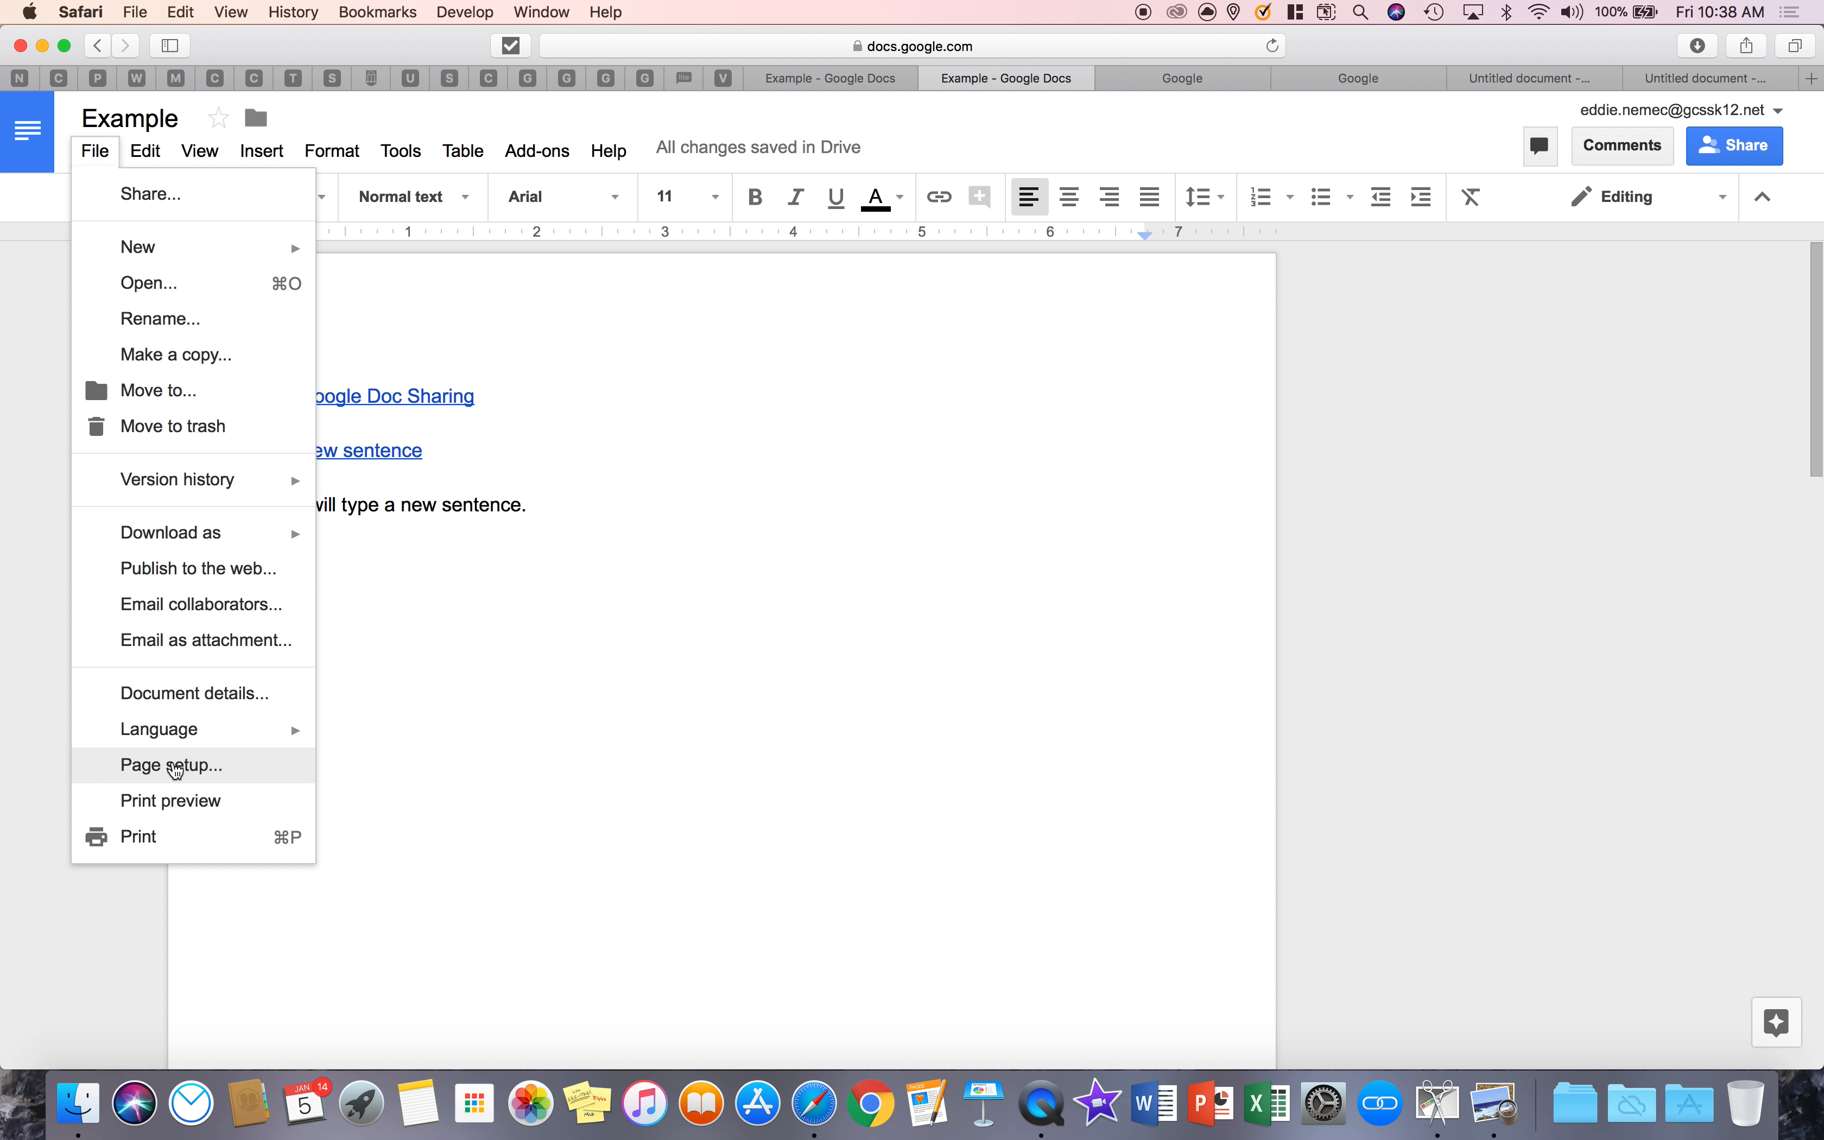
click(175, 766)
click(1108, 484)
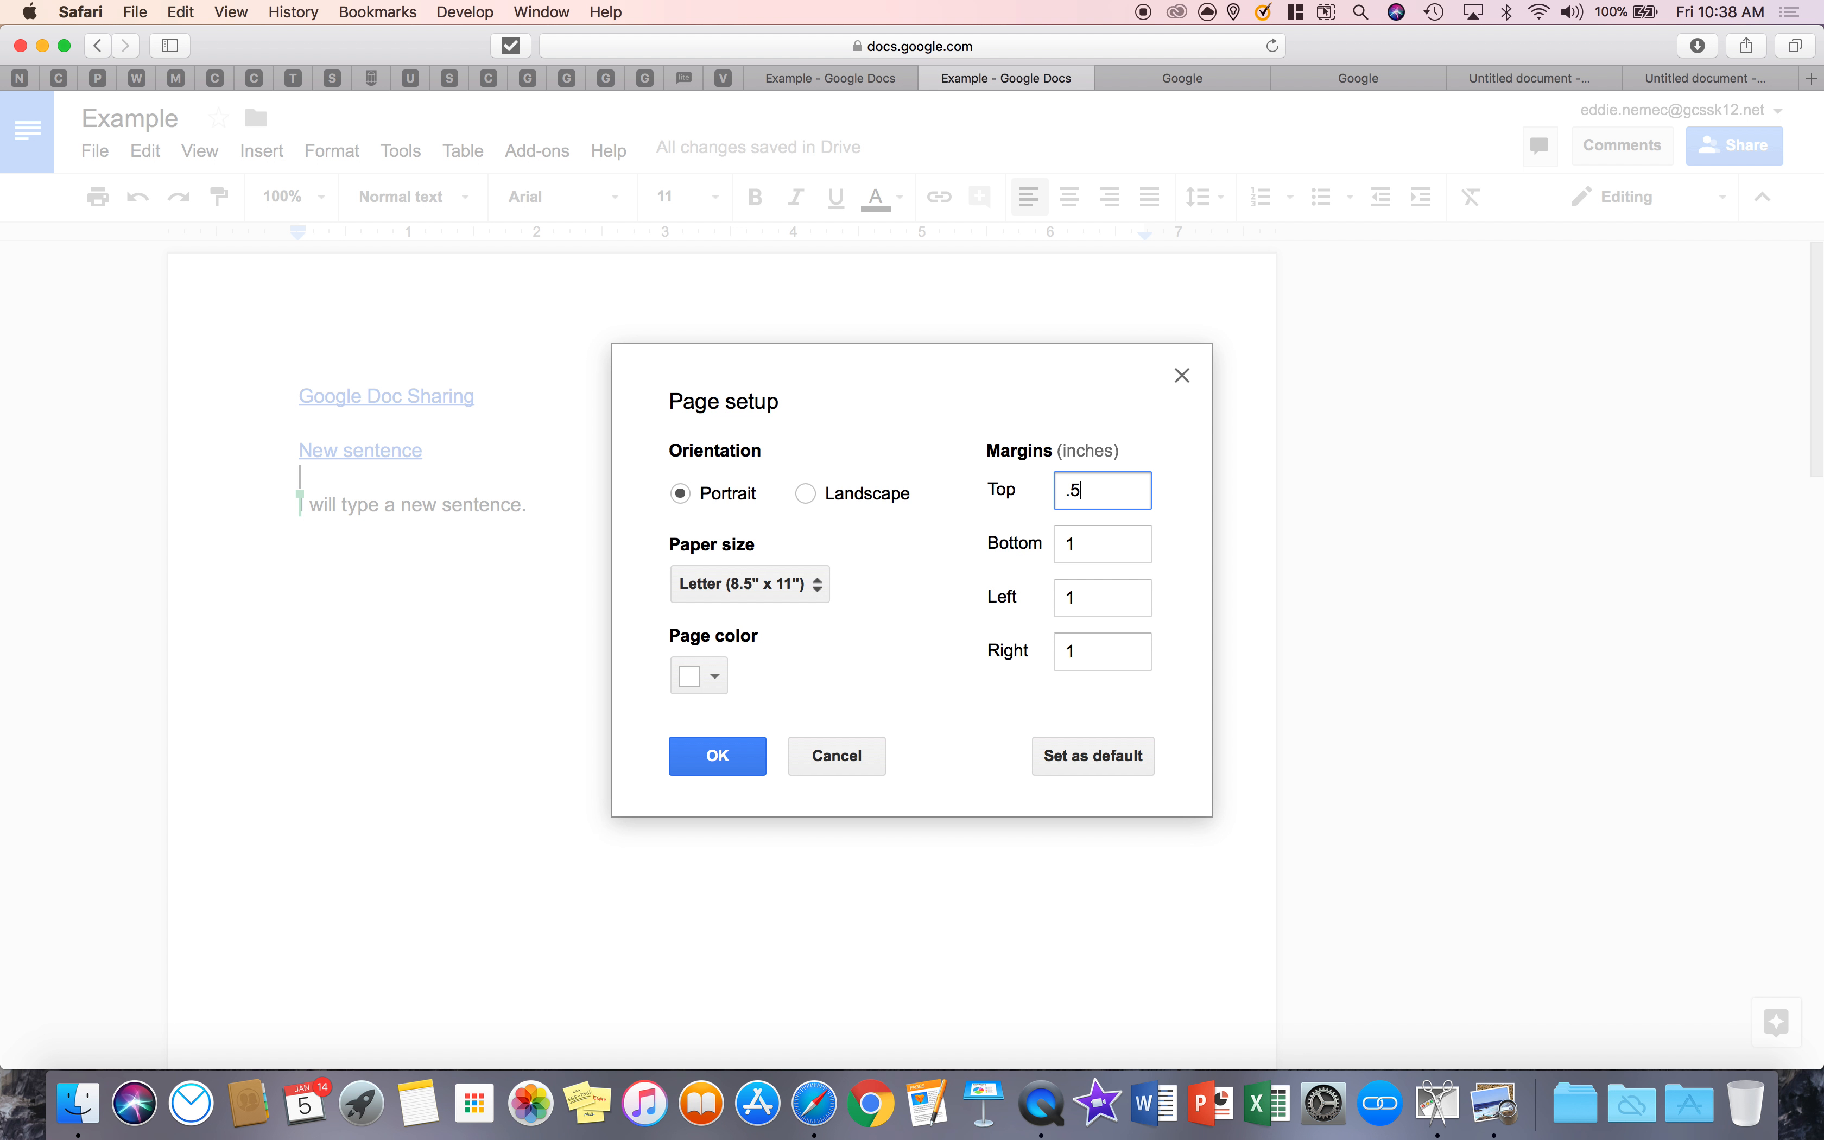
click(1116, 543)
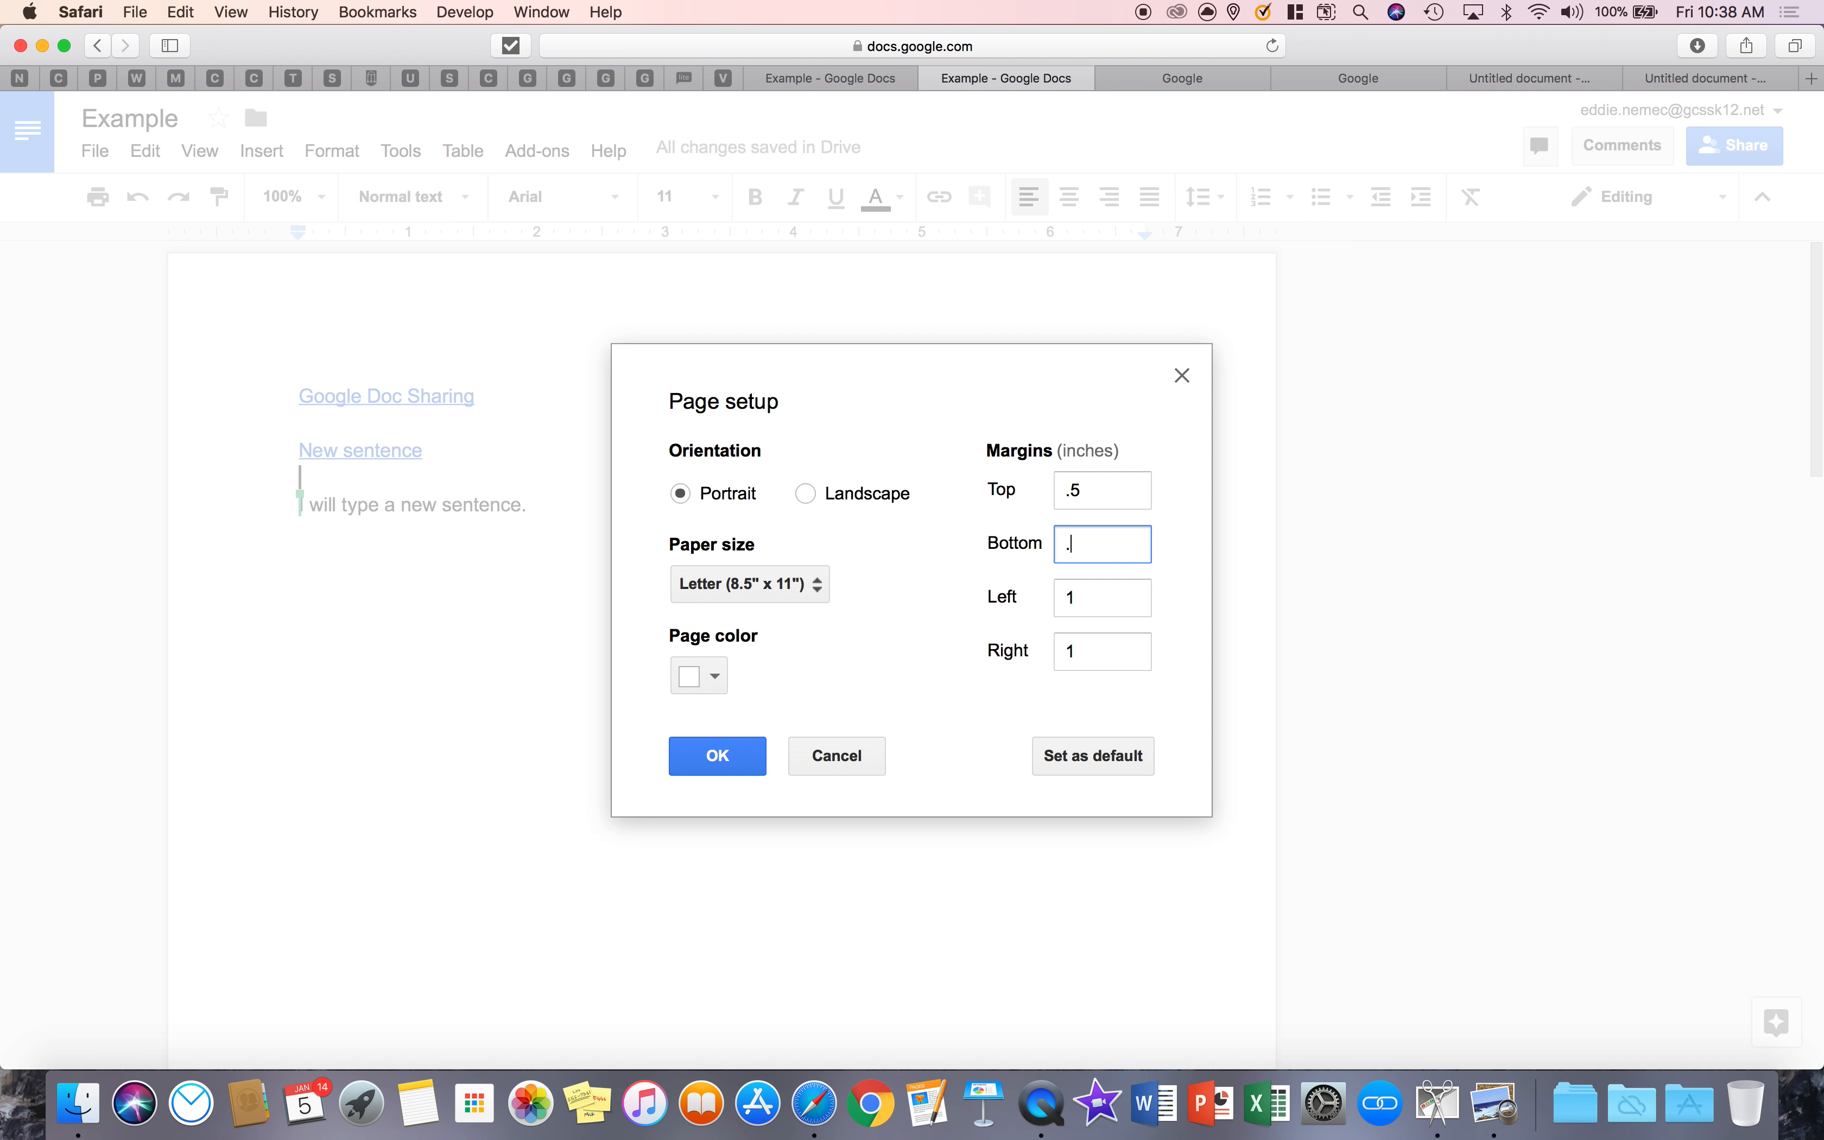
click(1114, 603)
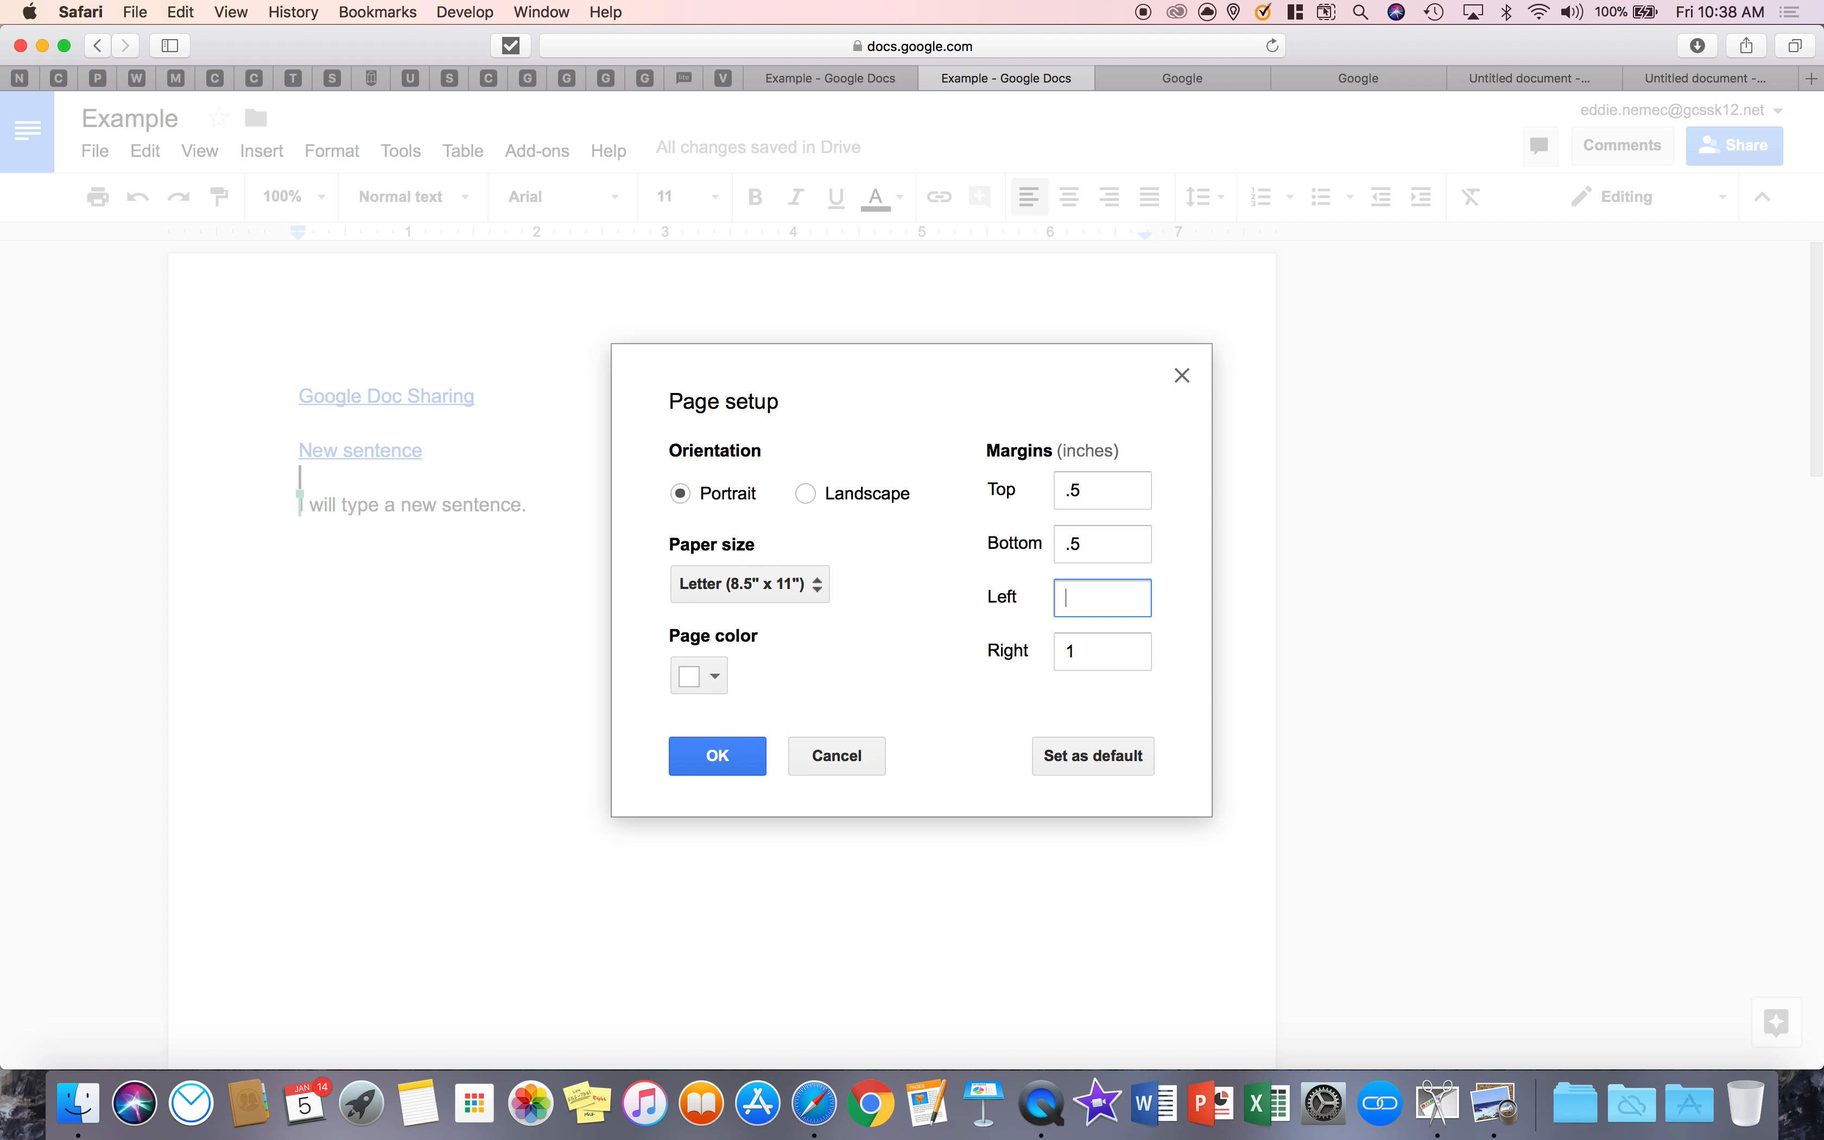
click(1116, 651)
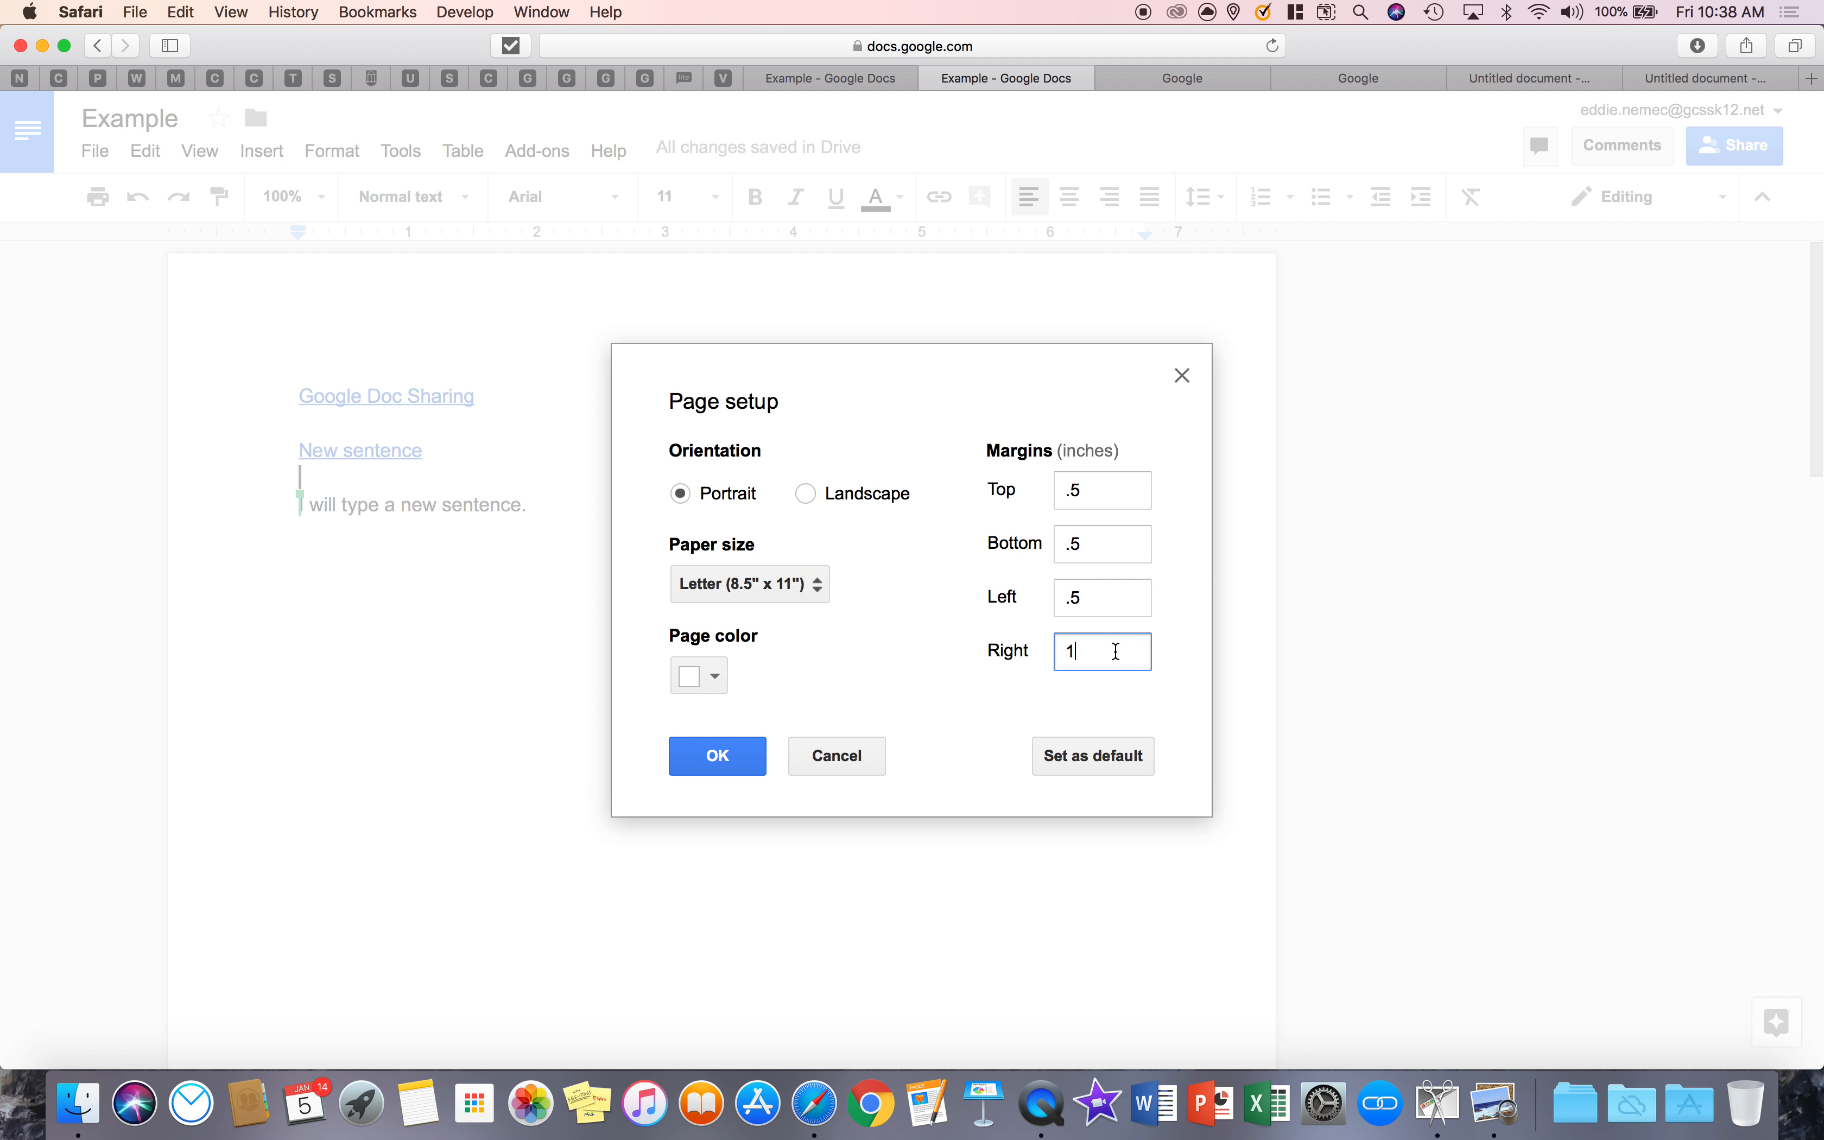
- Set the page color to orange, look through the paper sizes while keeping Letter, and apply the page setup
click(701, 673)
click(750, 756)
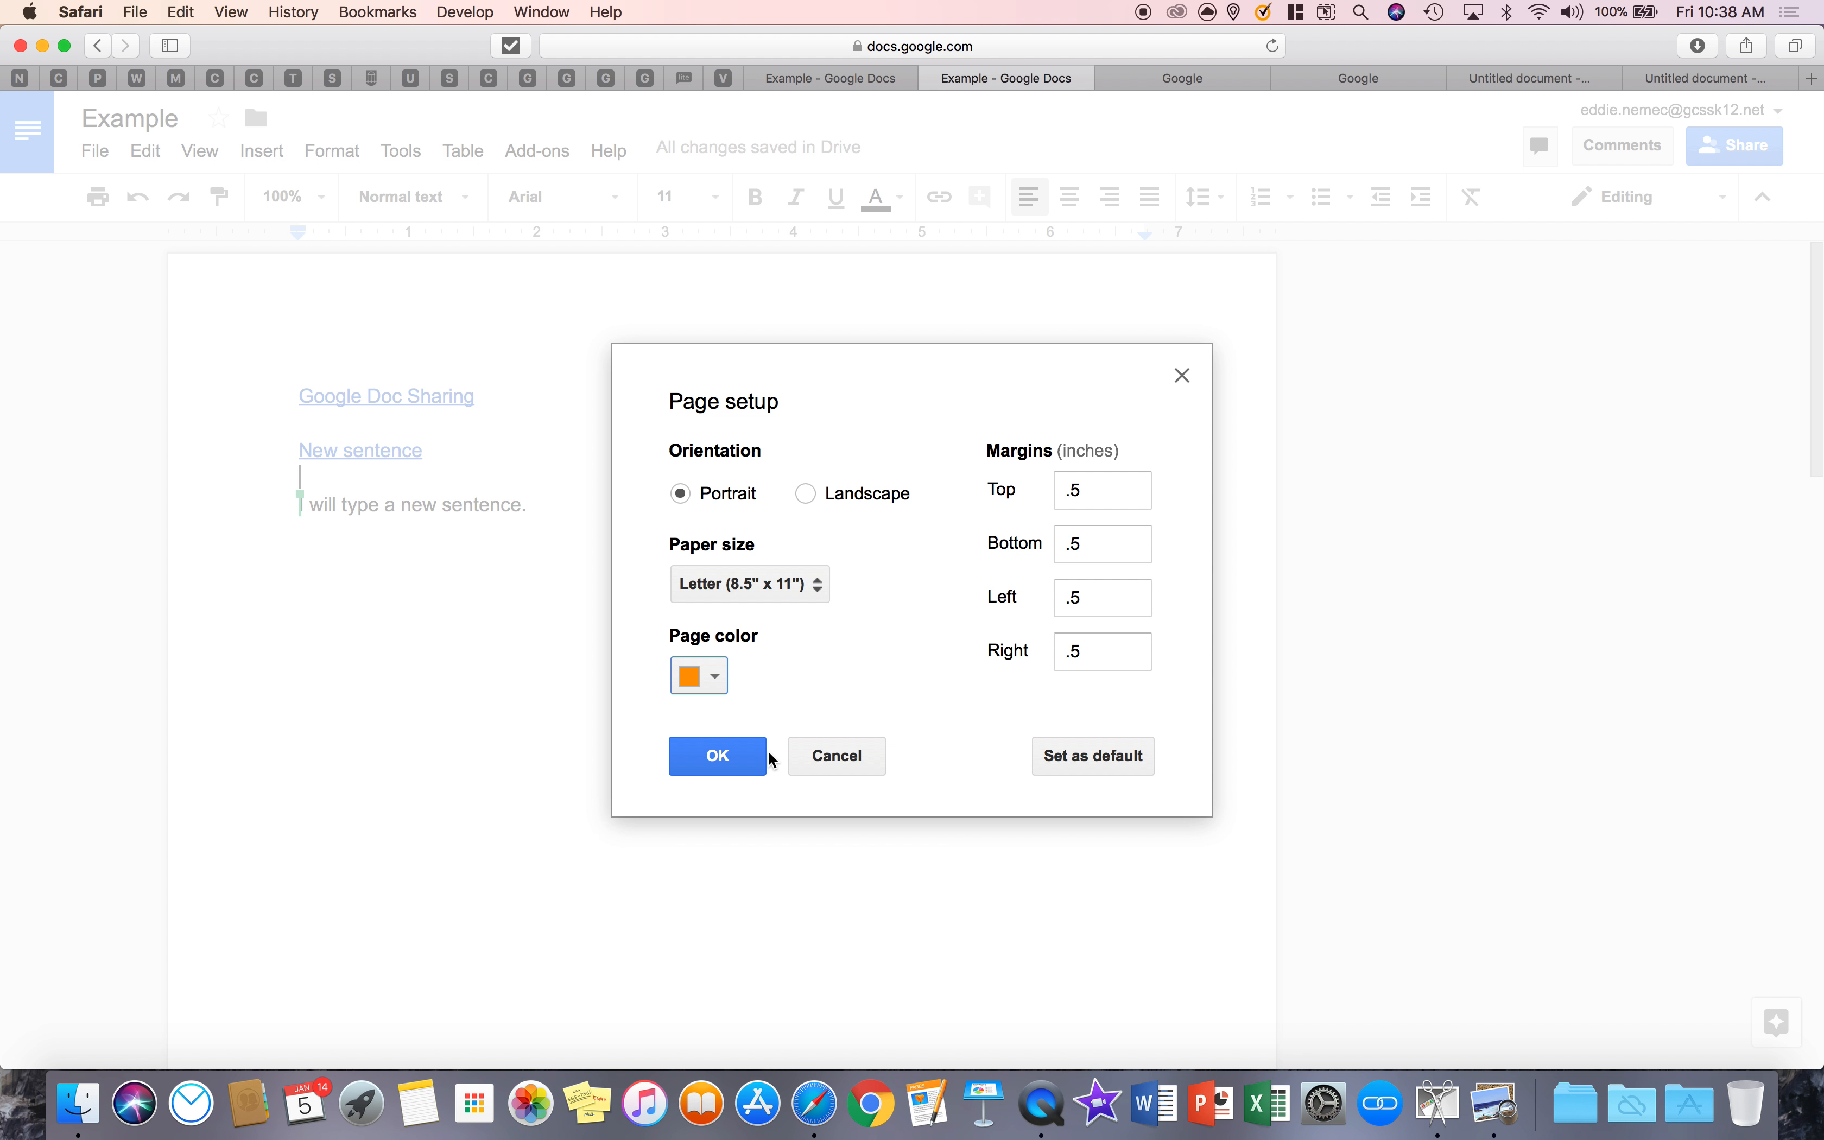
click(806, 590)
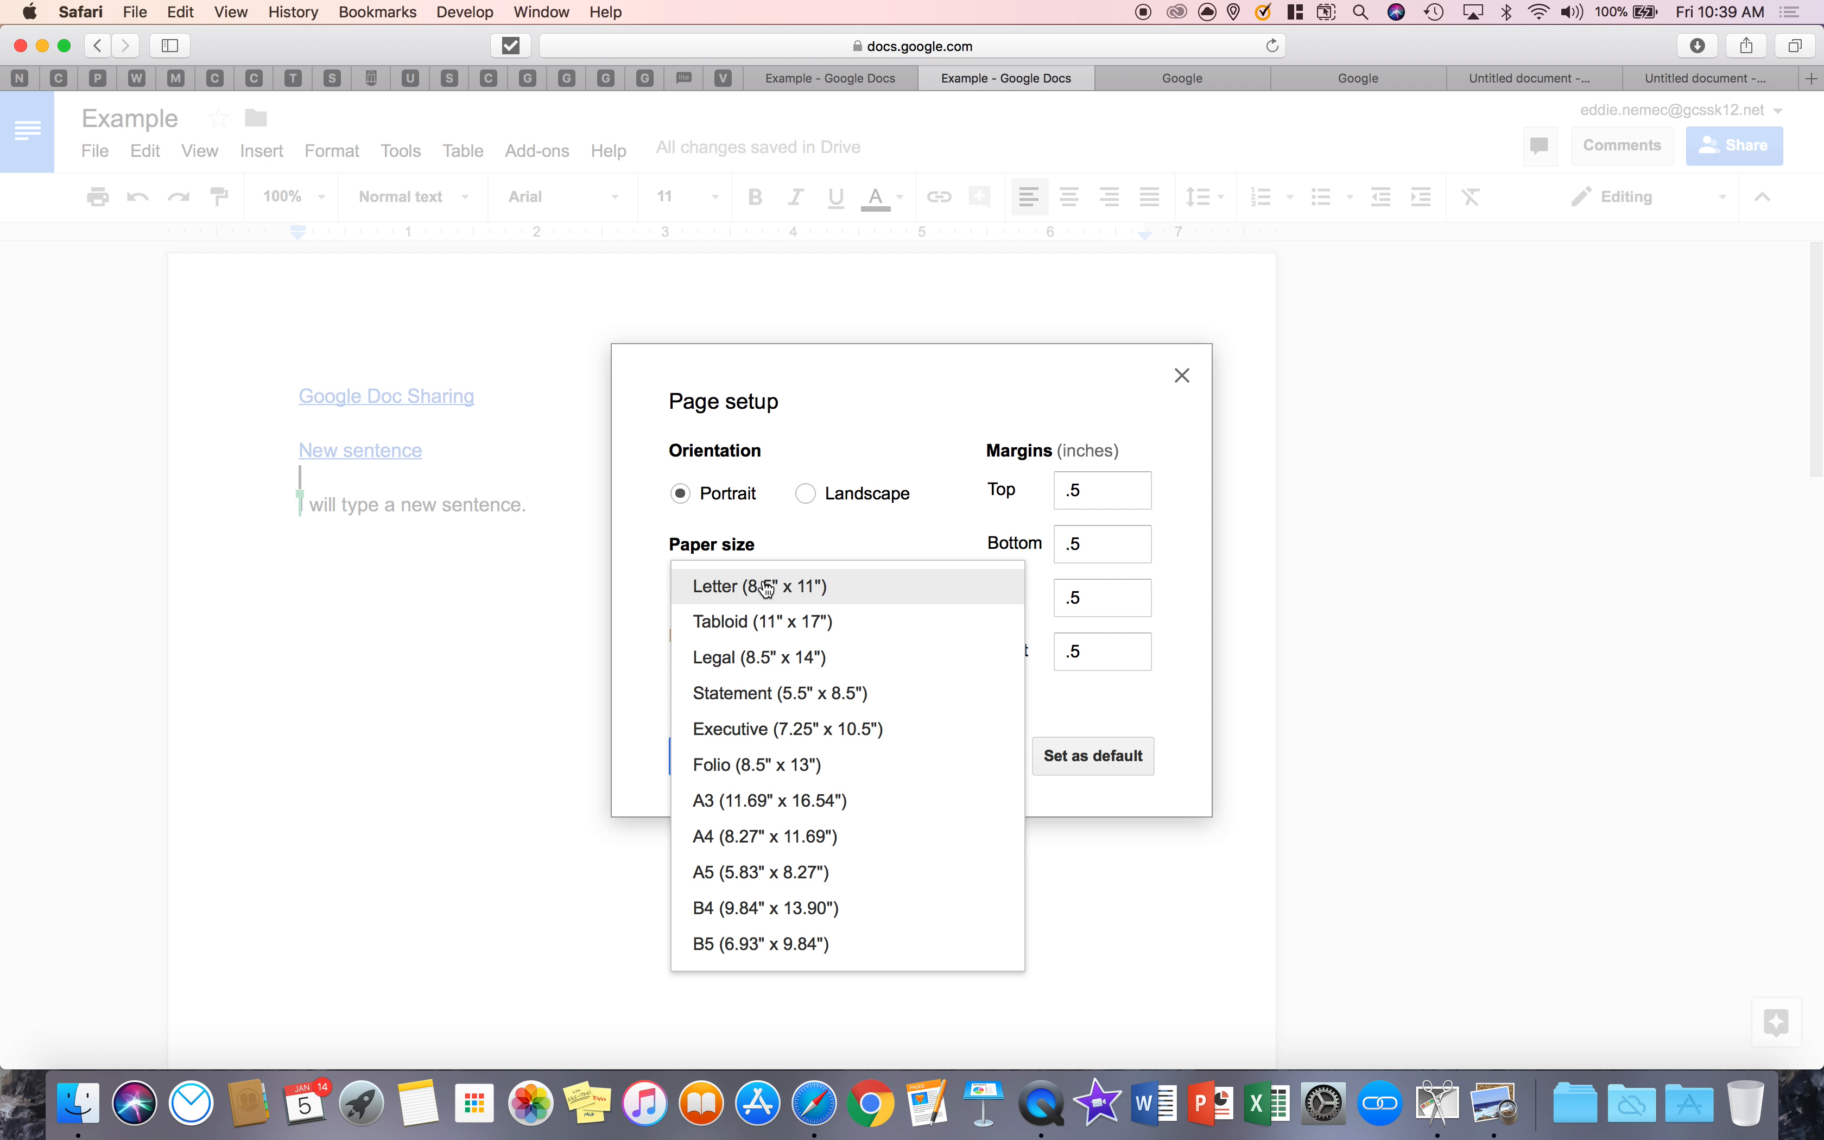
click(799, 545)
click(776, 582)
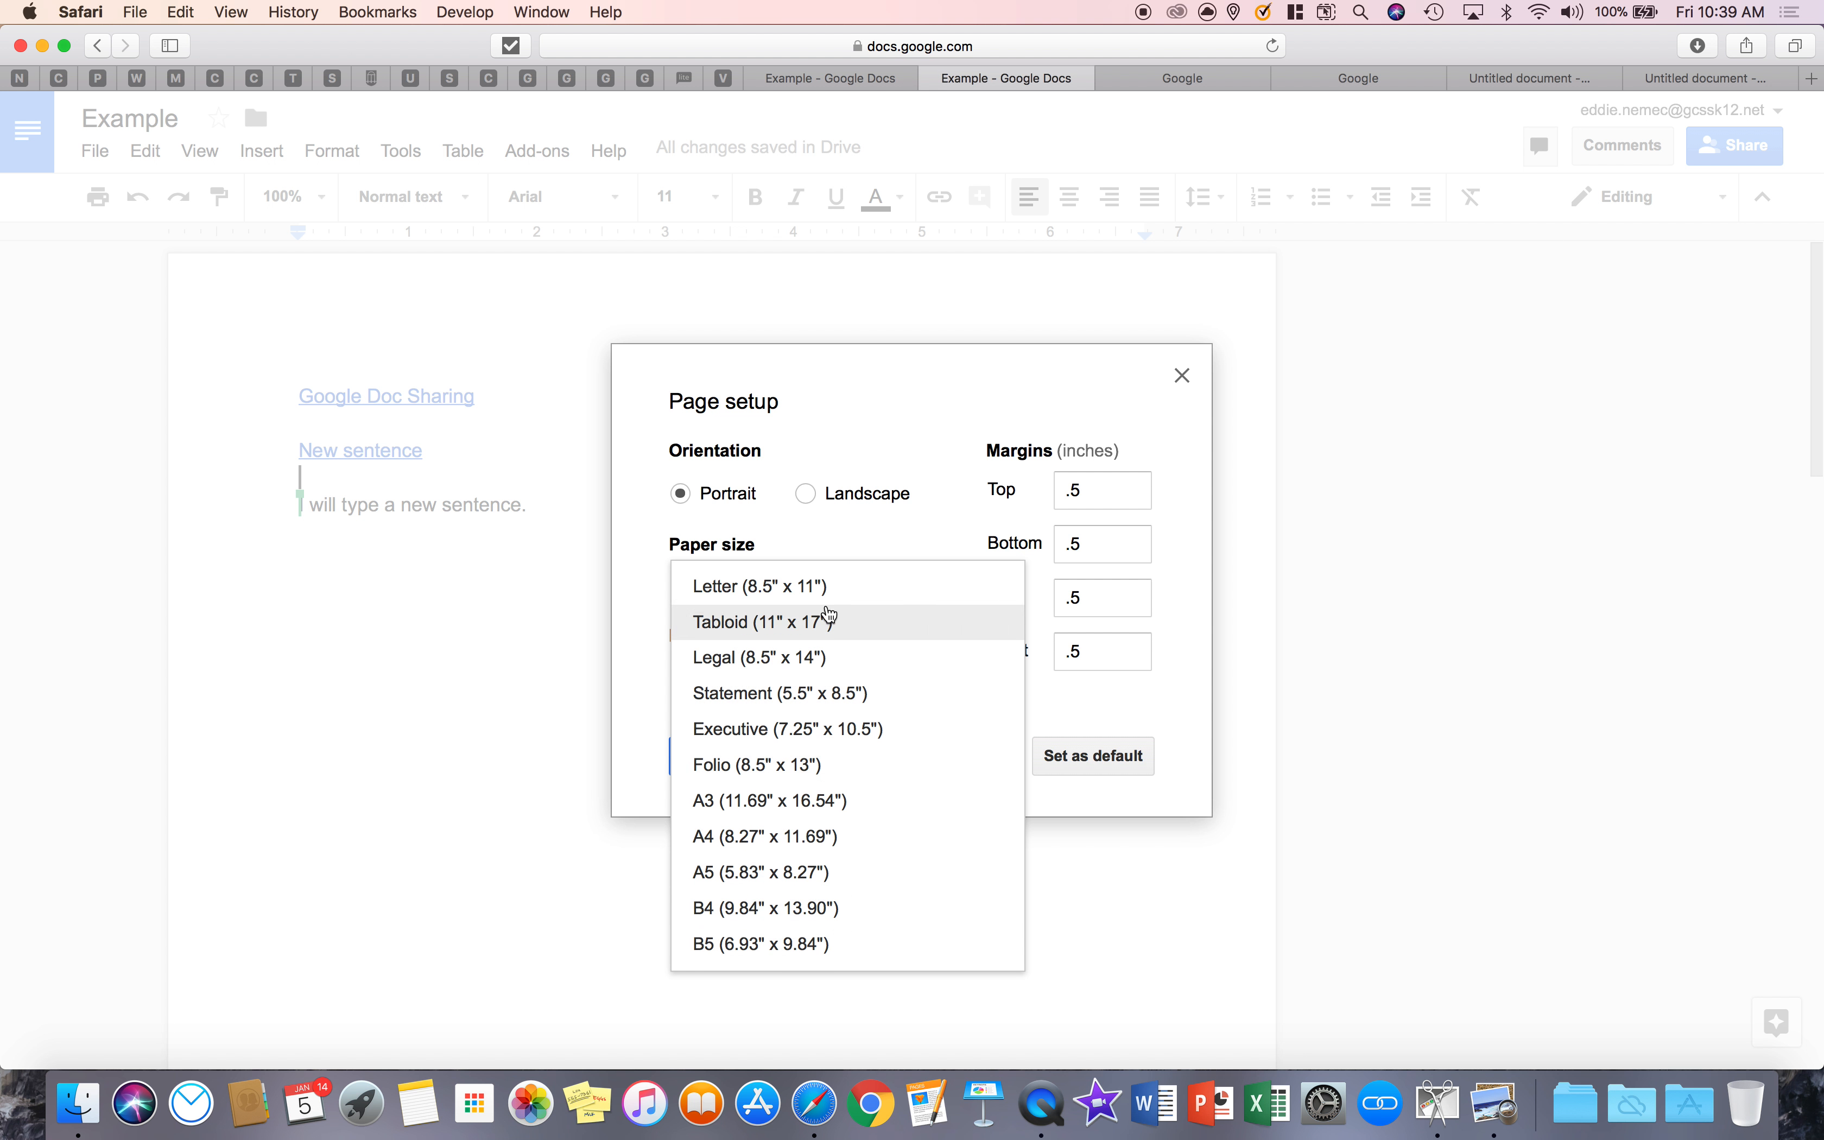
click(852, 546)
click(717, 756)
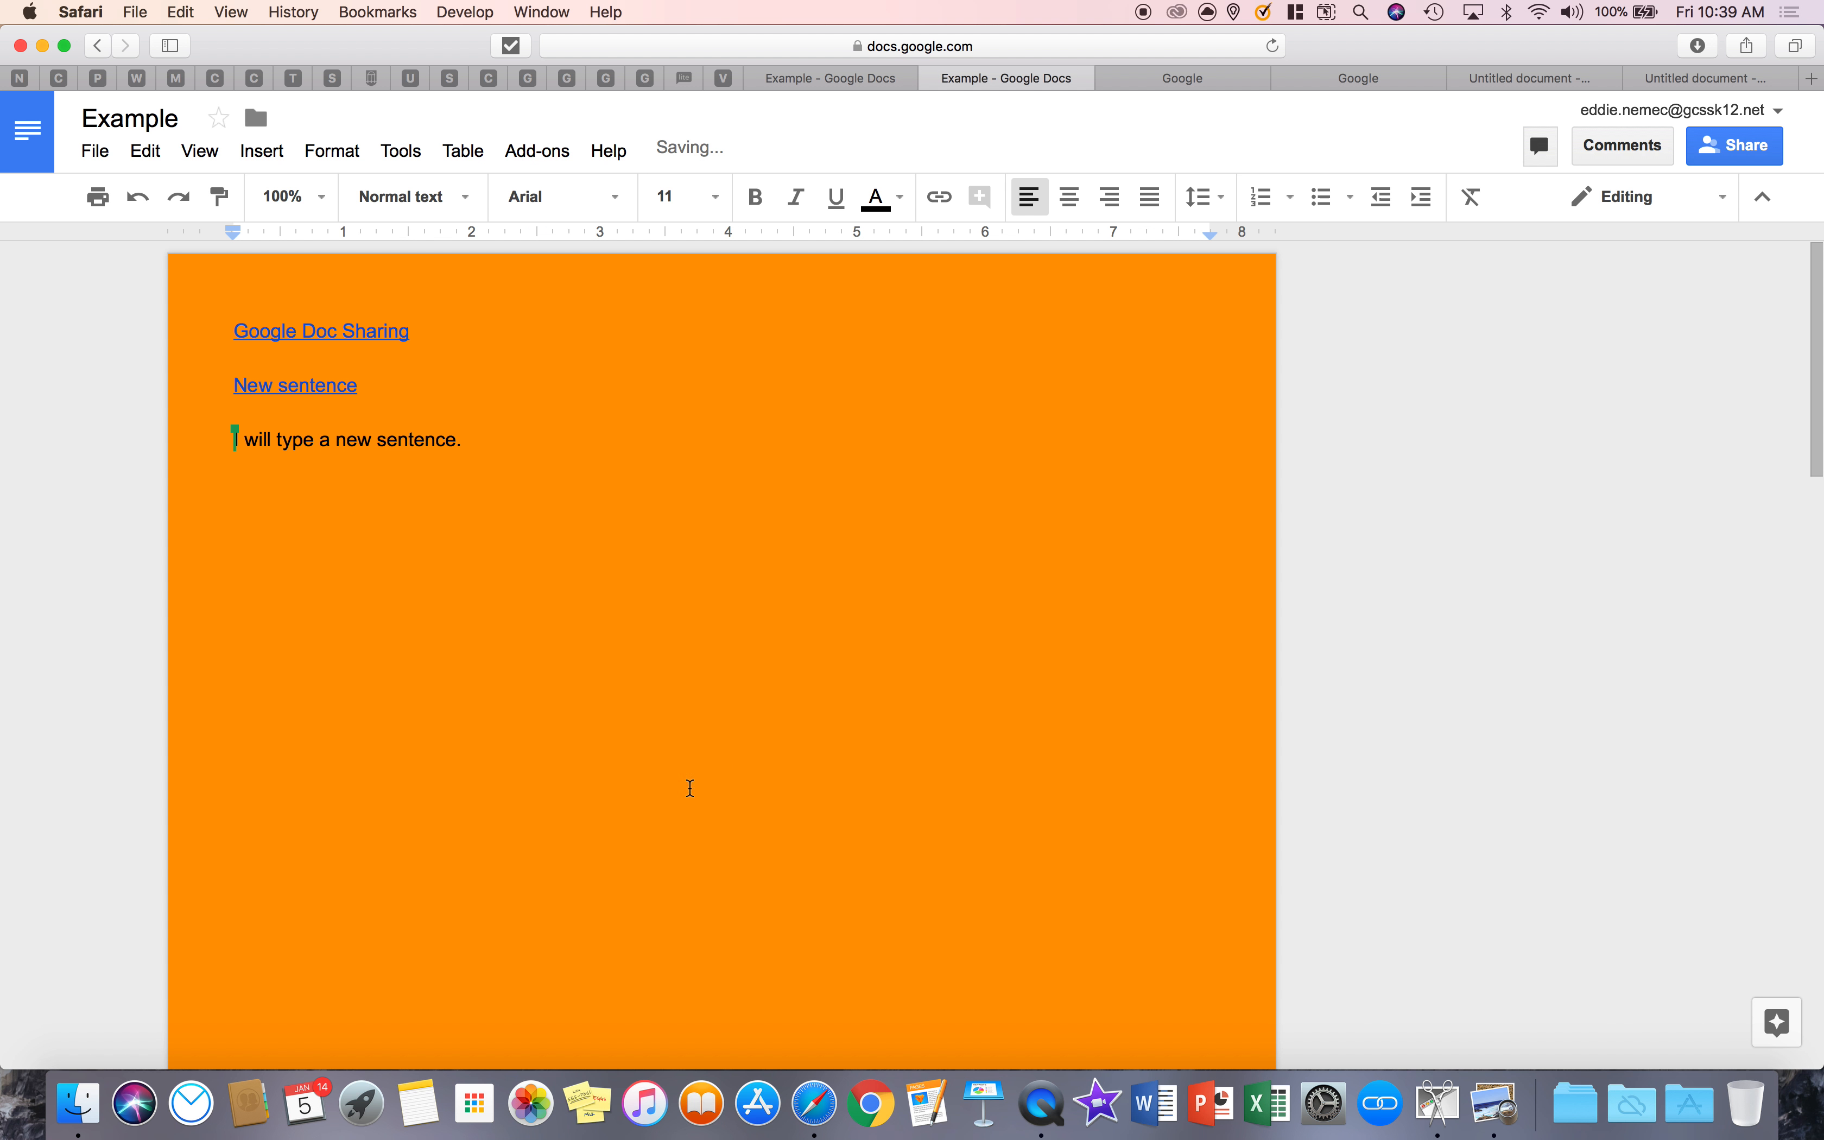
- Undo the page color and margin changes applied to the document
click(95, 153)
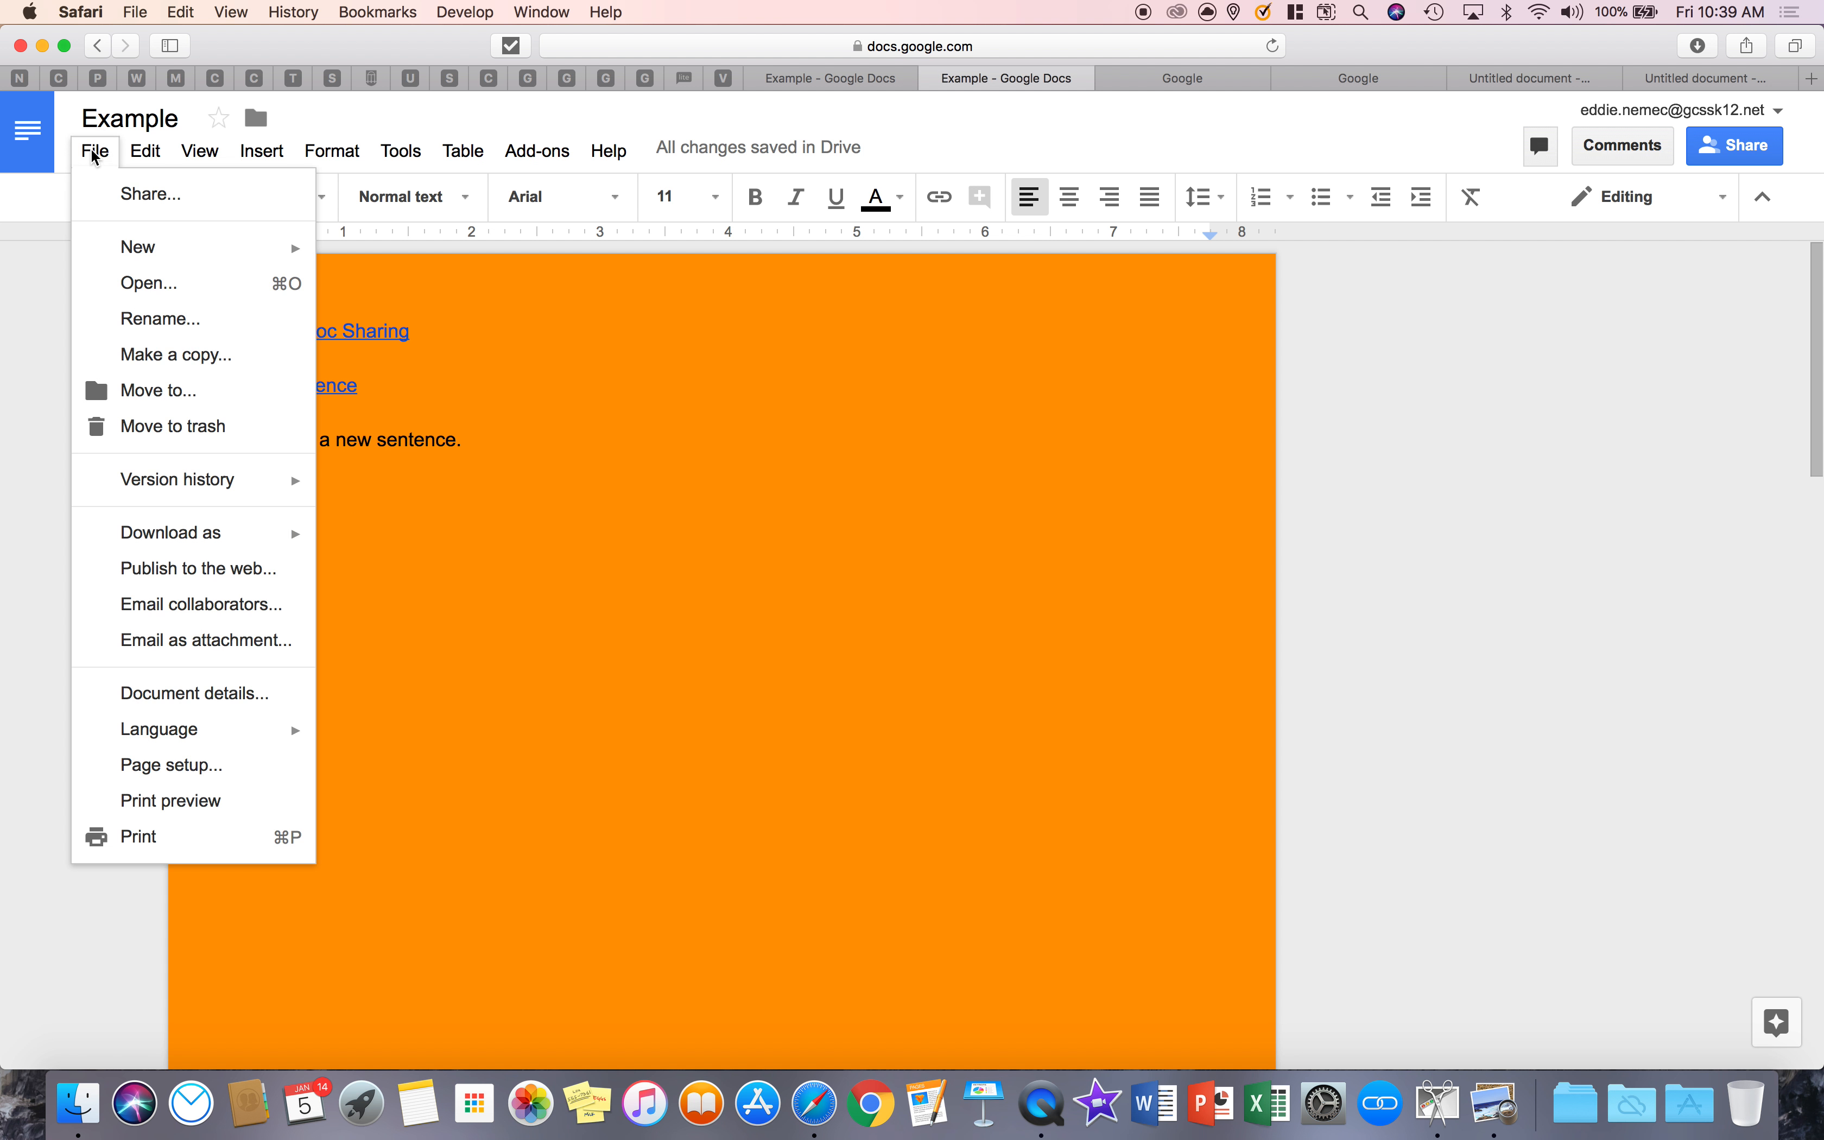
click(742, 544)
click(138, 196)
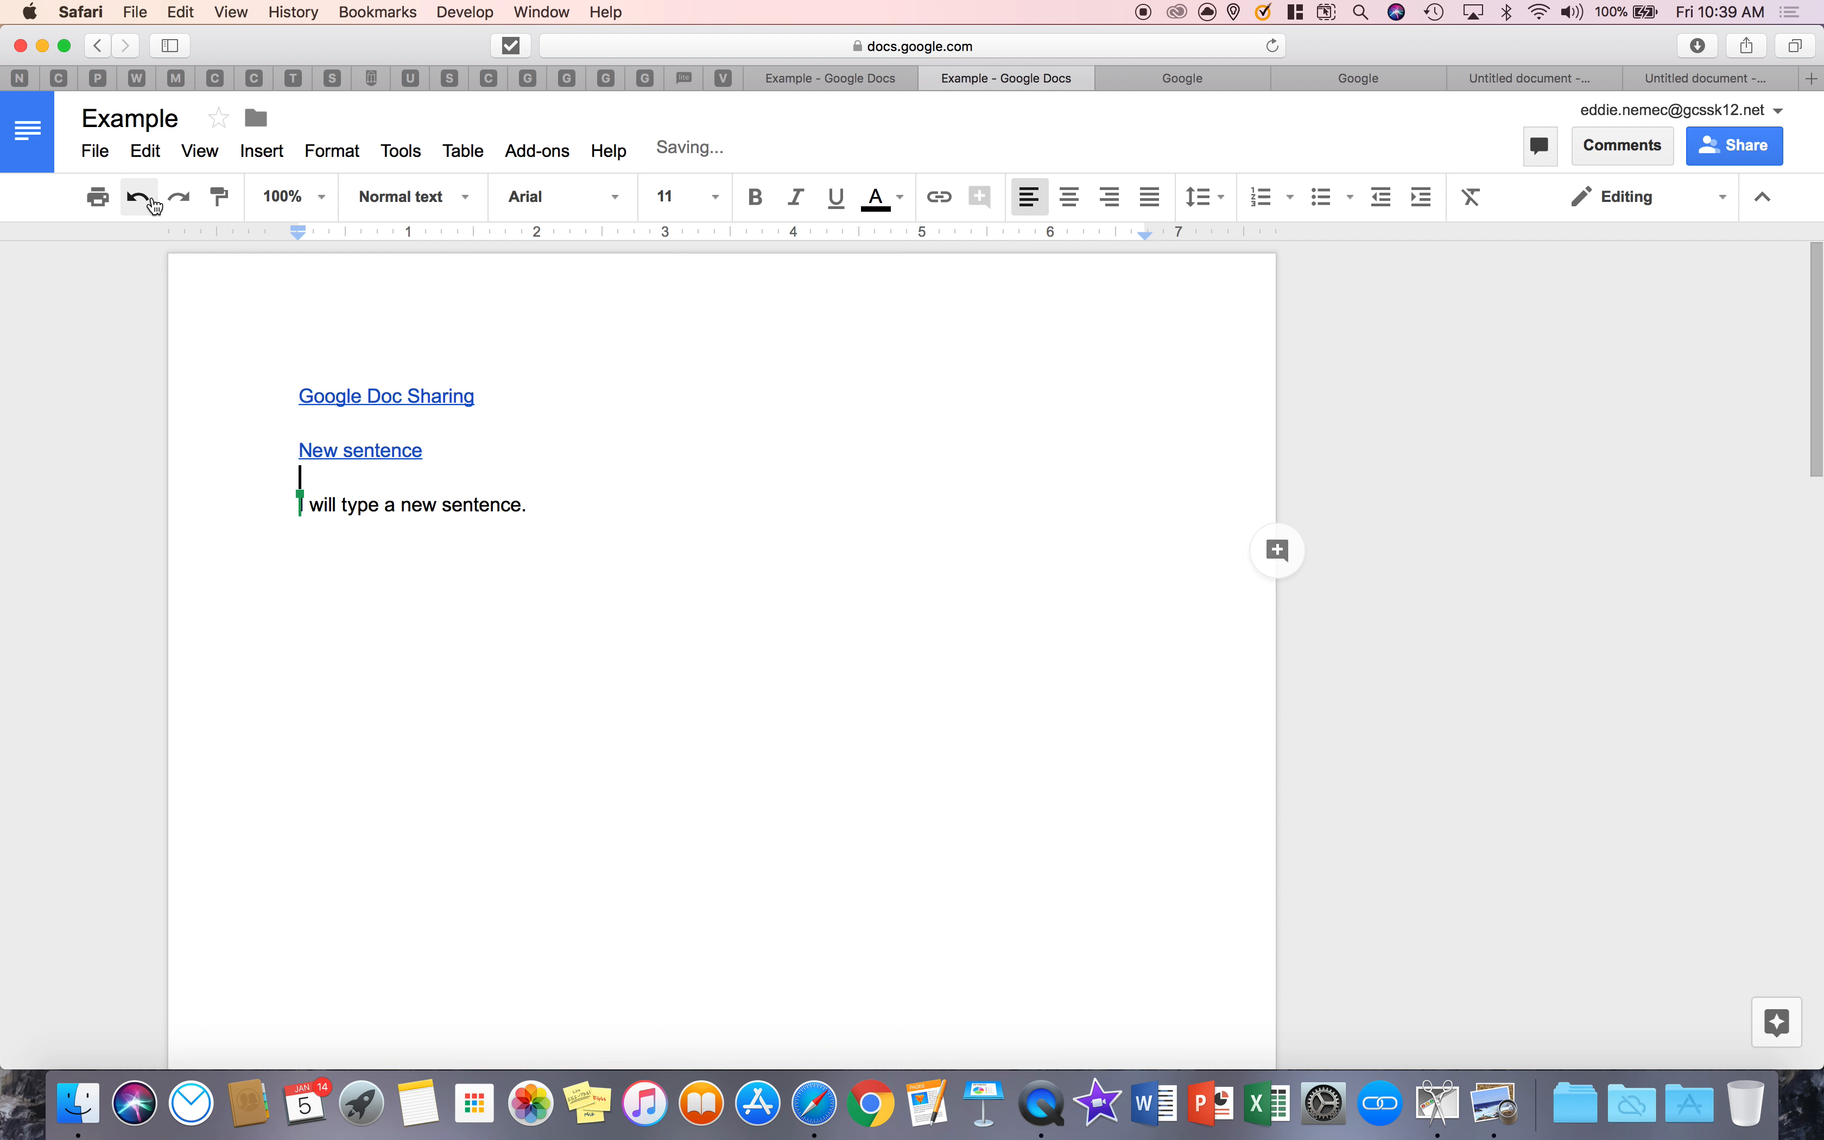
- View the document's print preview, return to the document, and look at the print option without printing
click(88, 153)
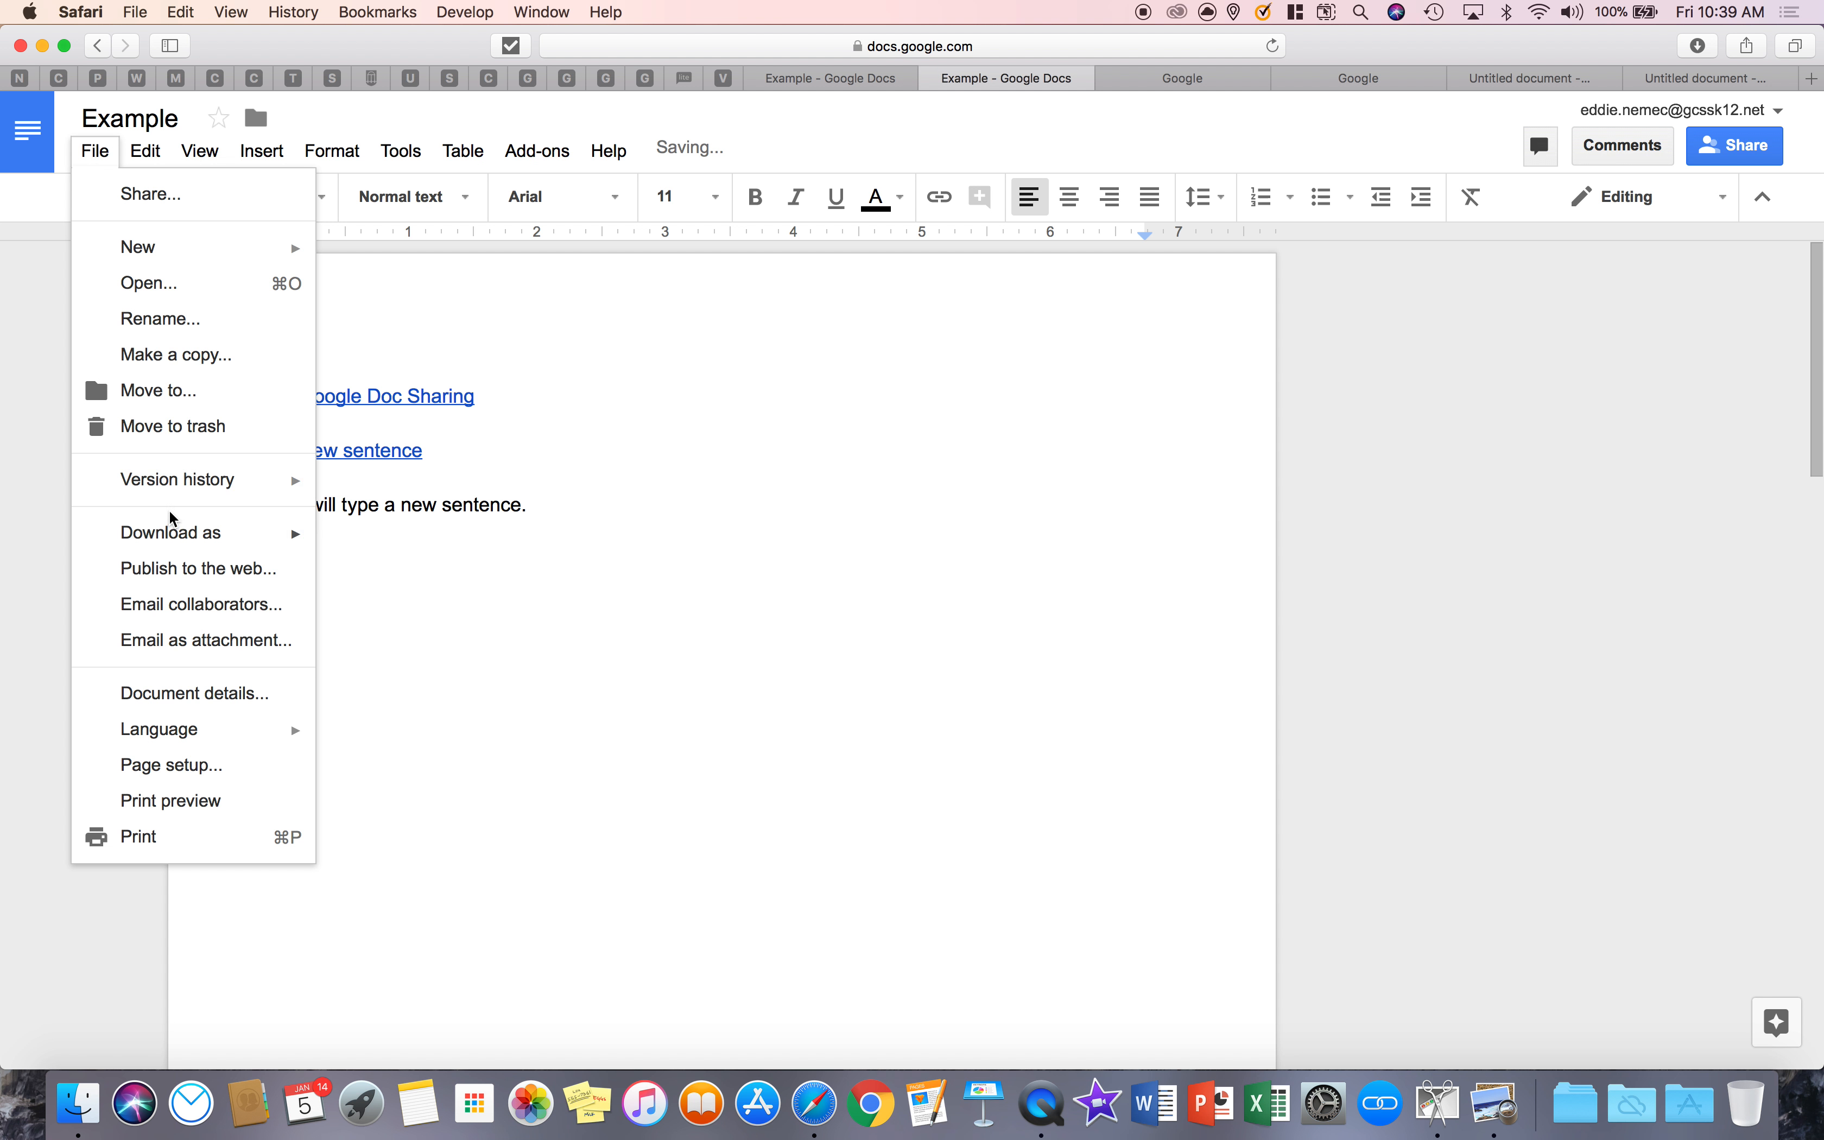
click(176, 806)
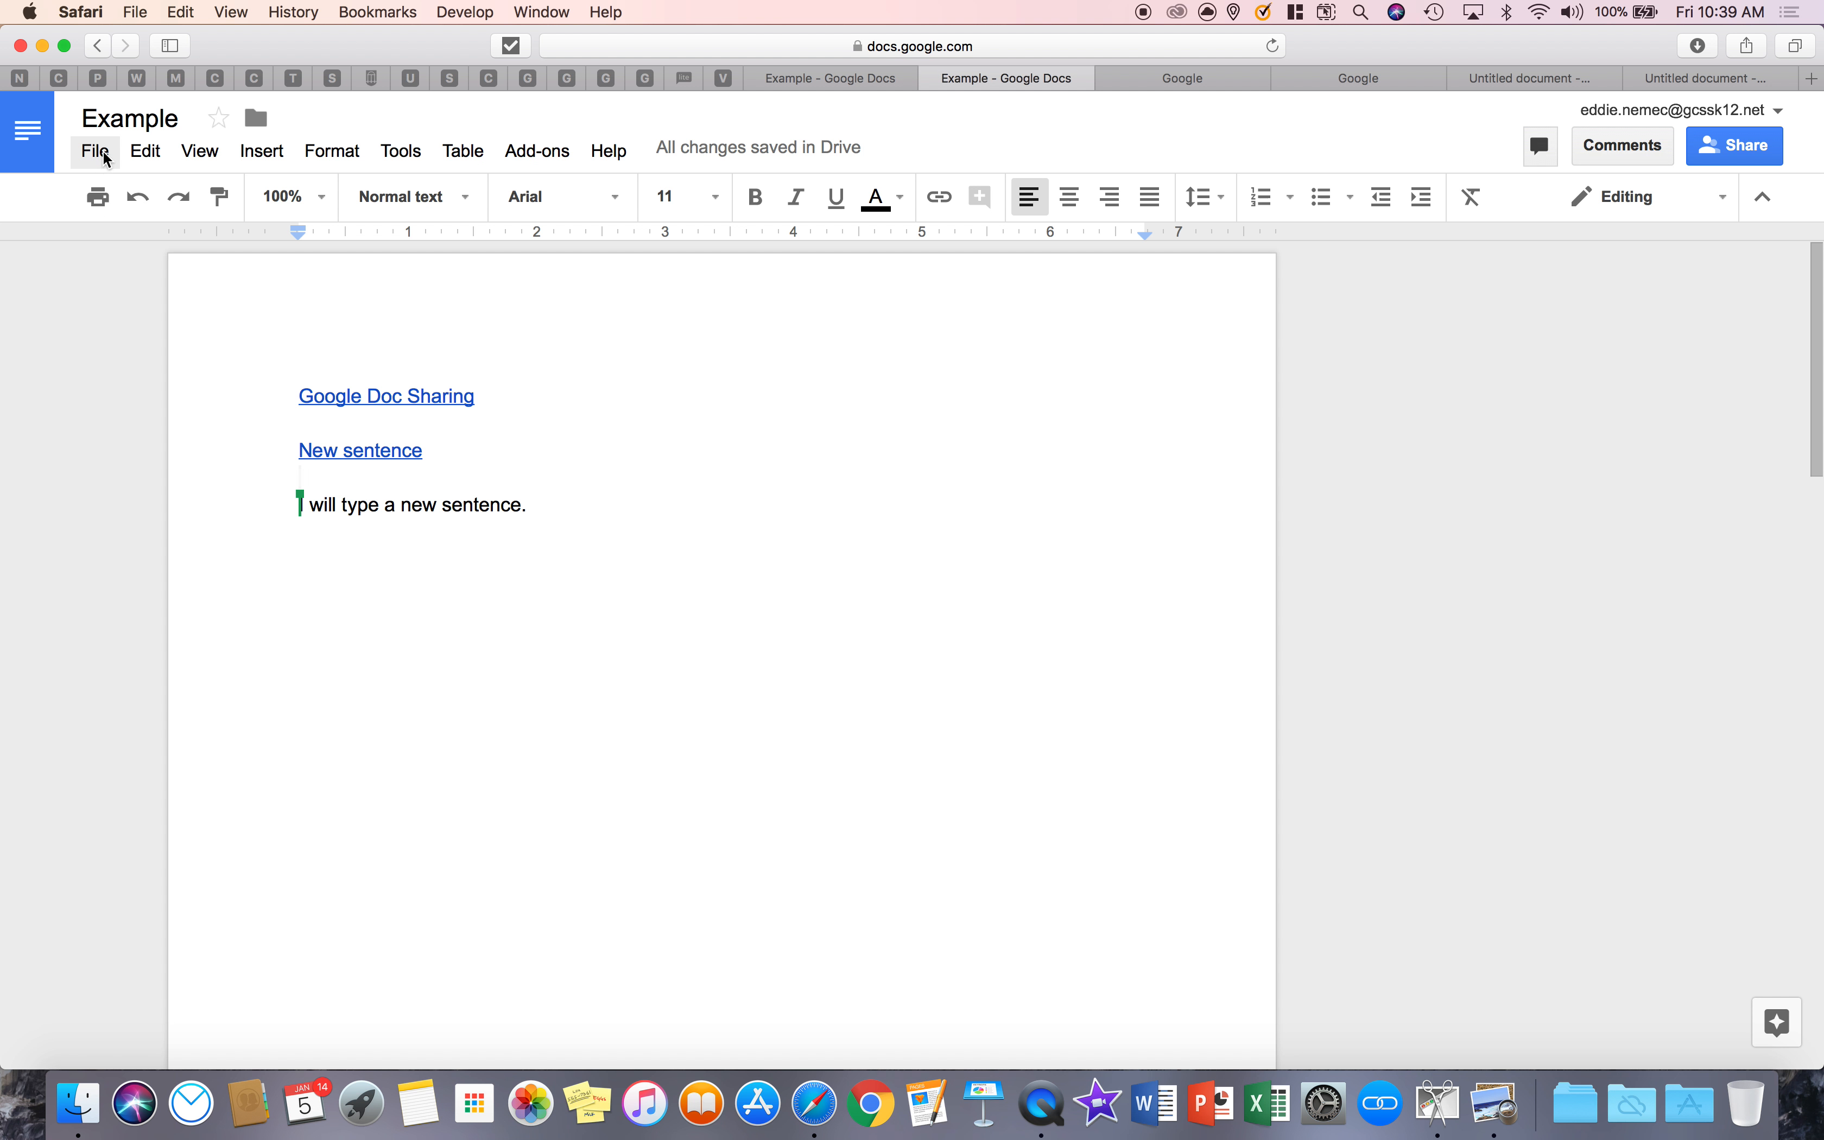
click(103, 166)
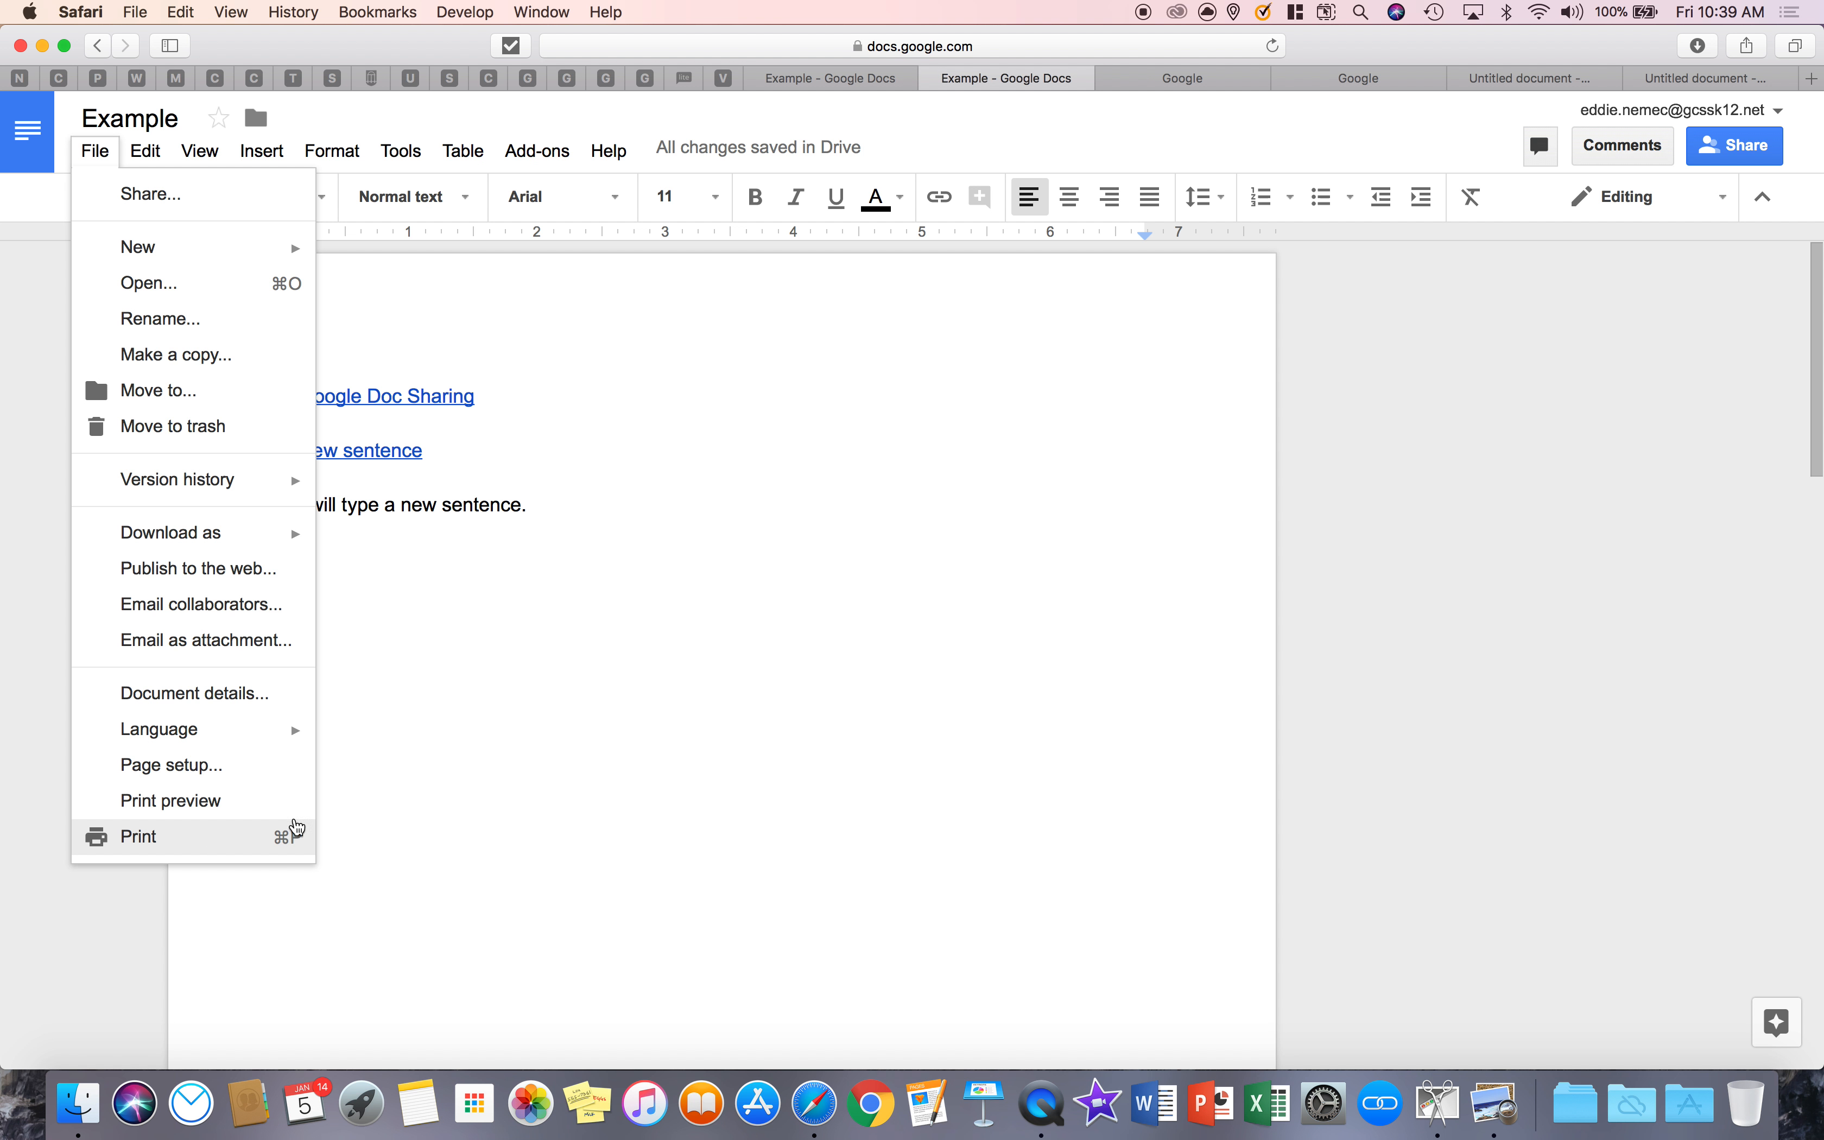
click(547, 638)
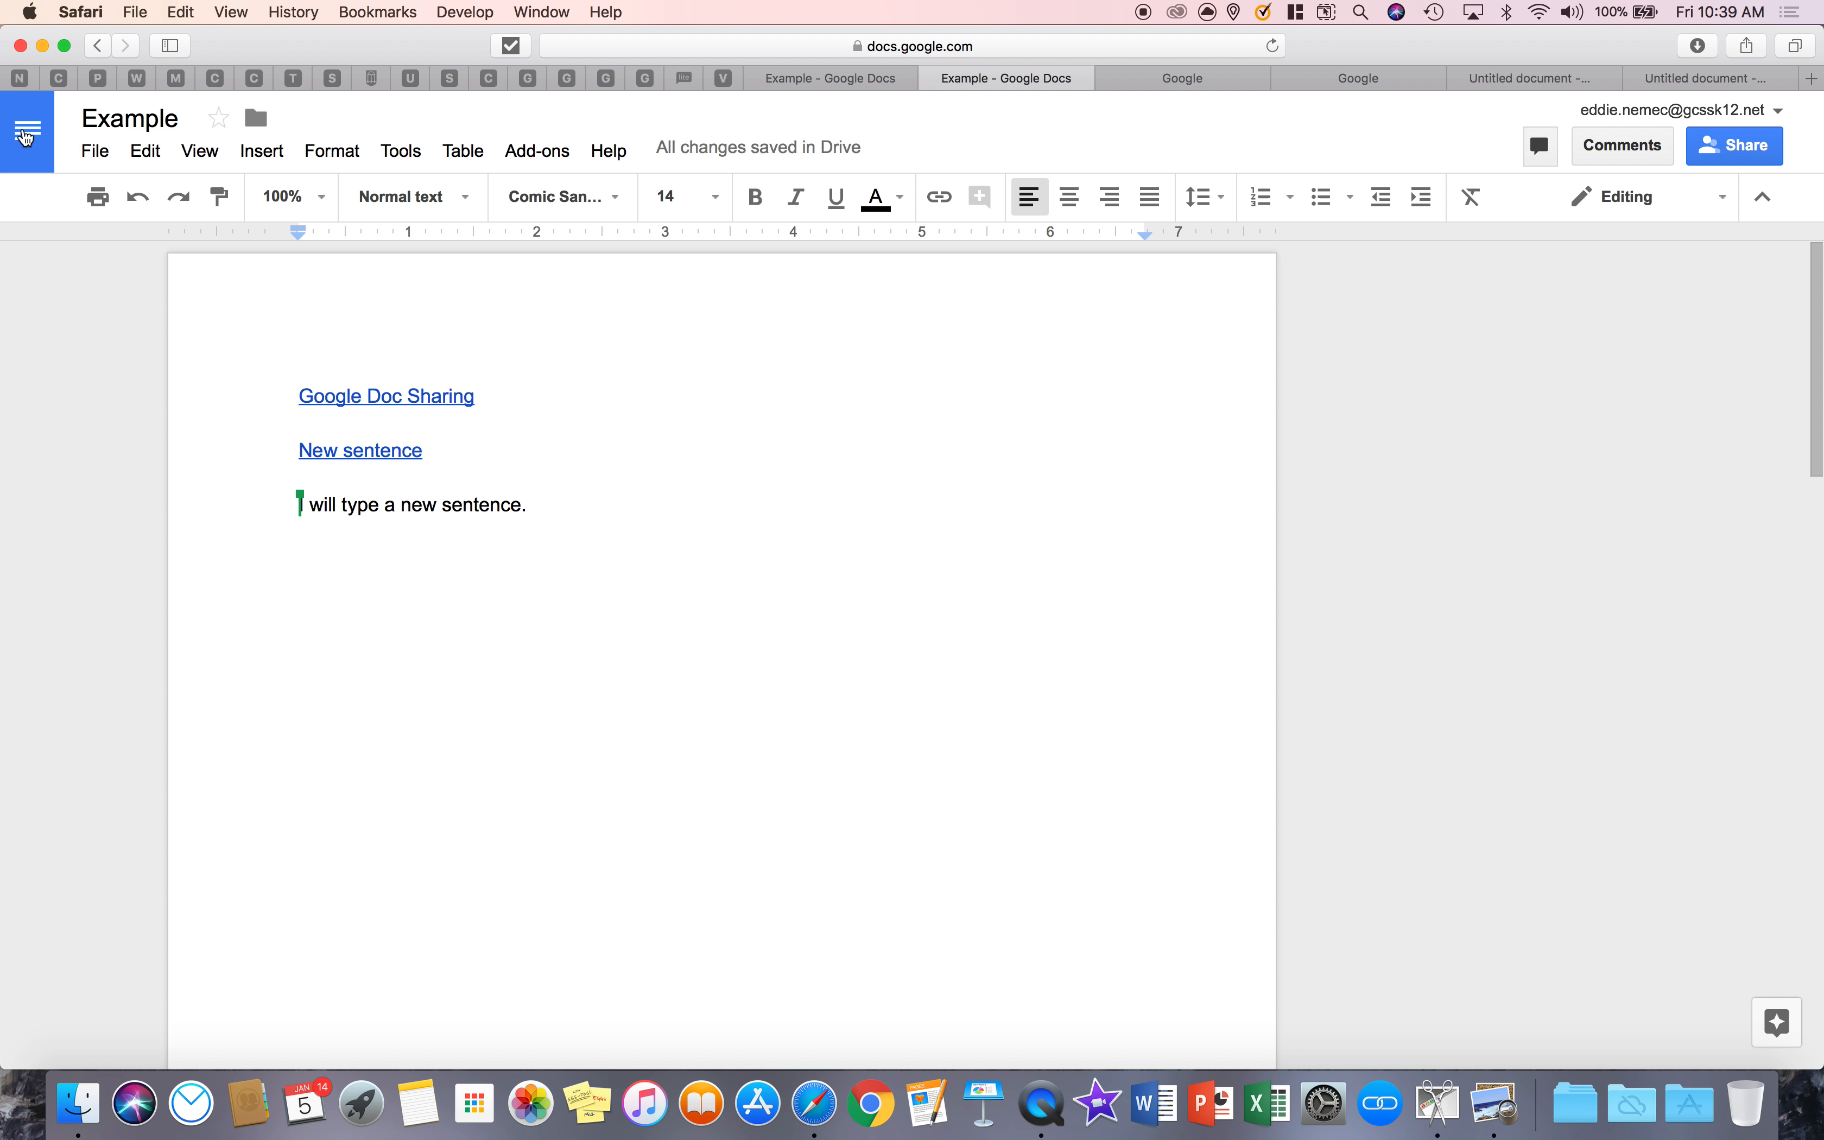
- View the types of new files that can be created from the document
click(96, 152)
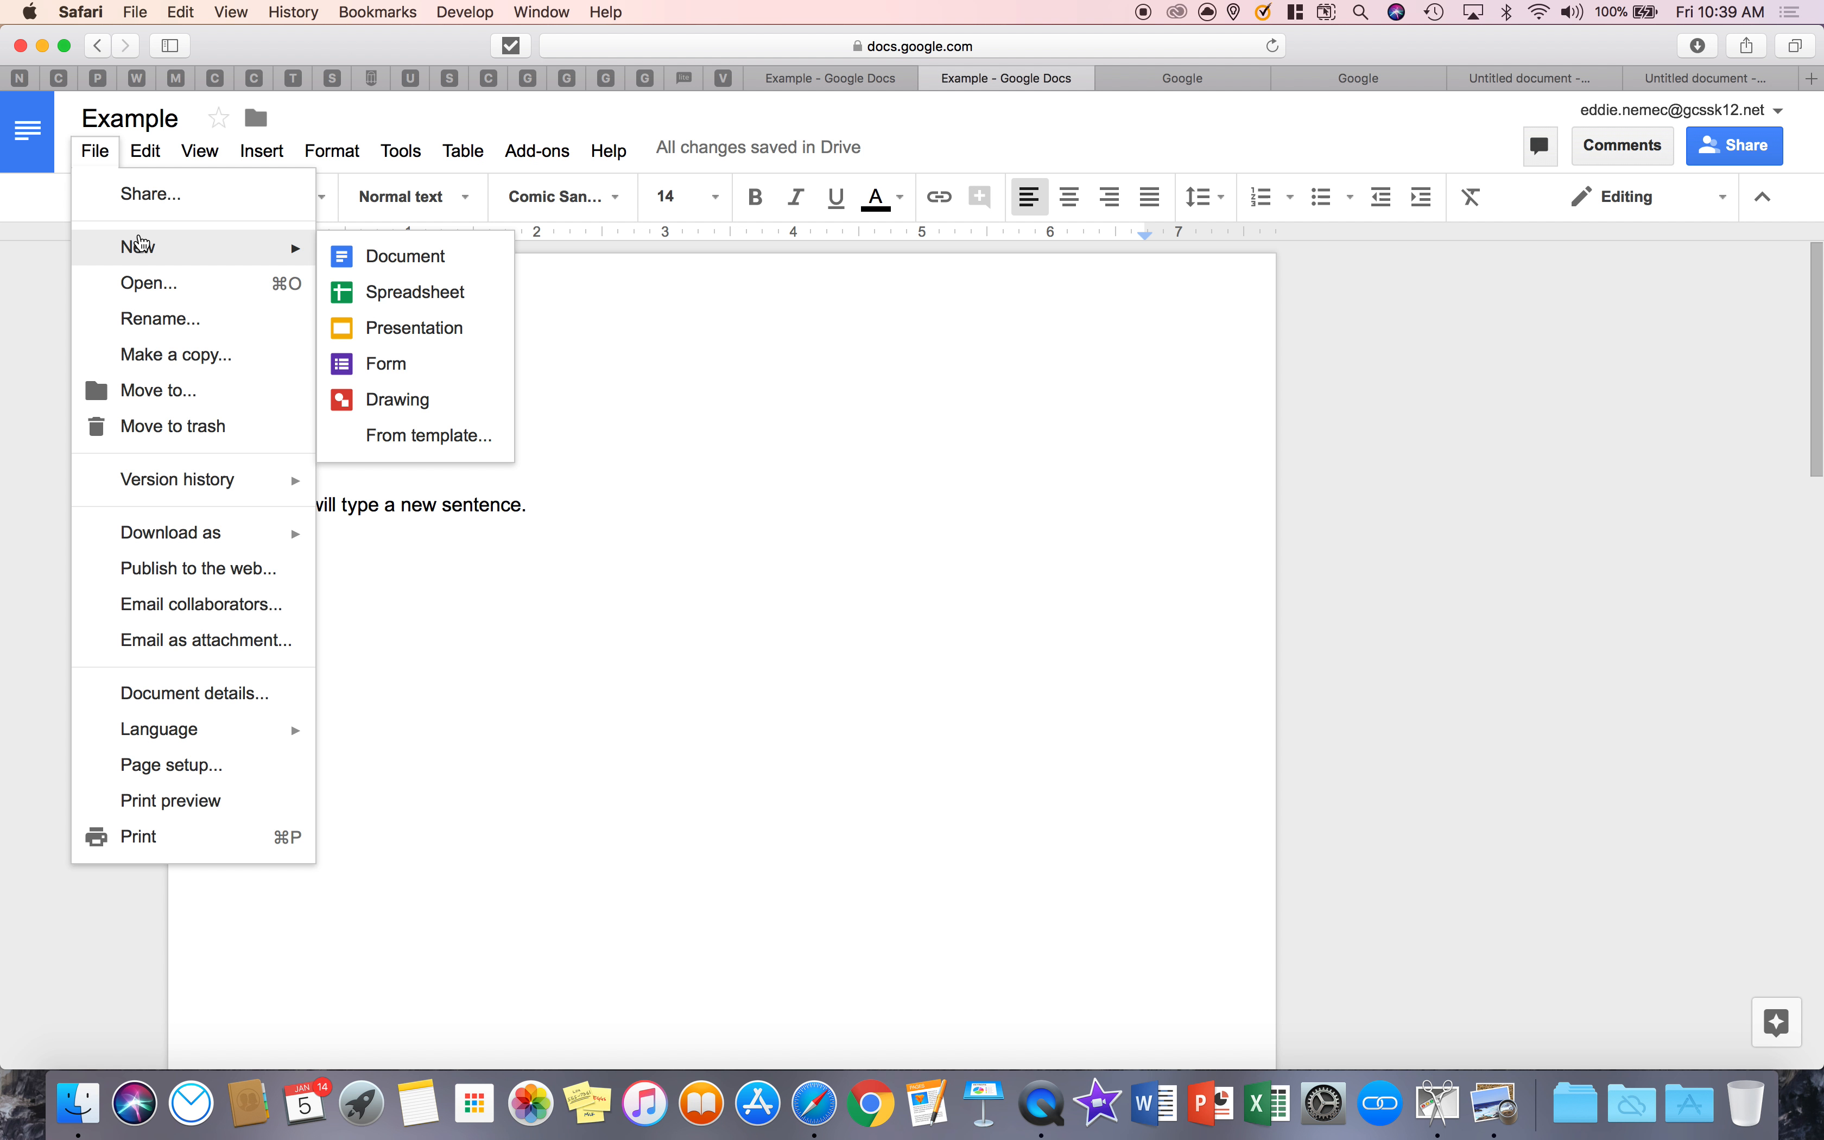